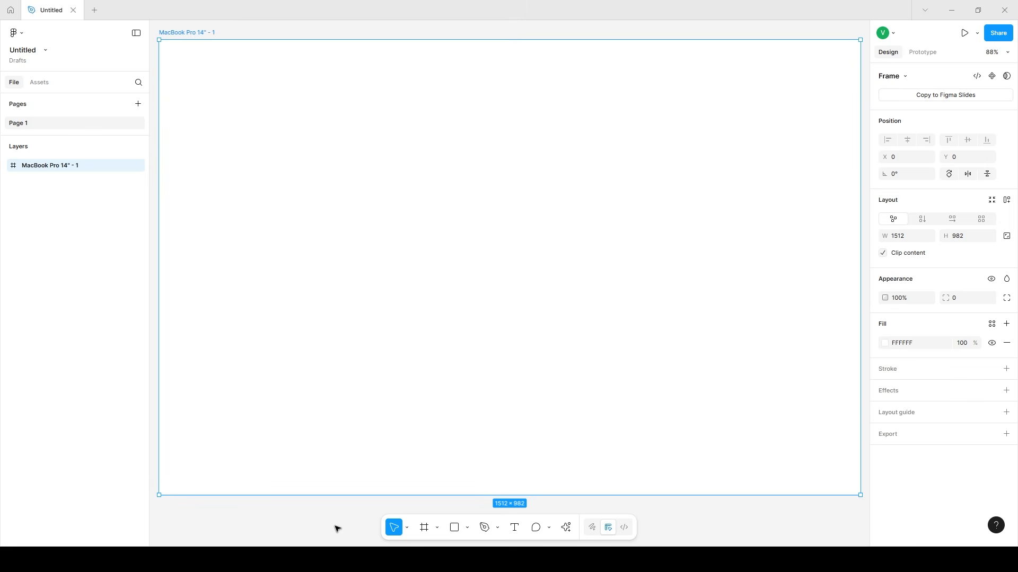
# Paste the copied flower image into the MacBook Pro 14" frame, centre it horizontally and move it up to Y -57
pyautogui.click(337, 529)
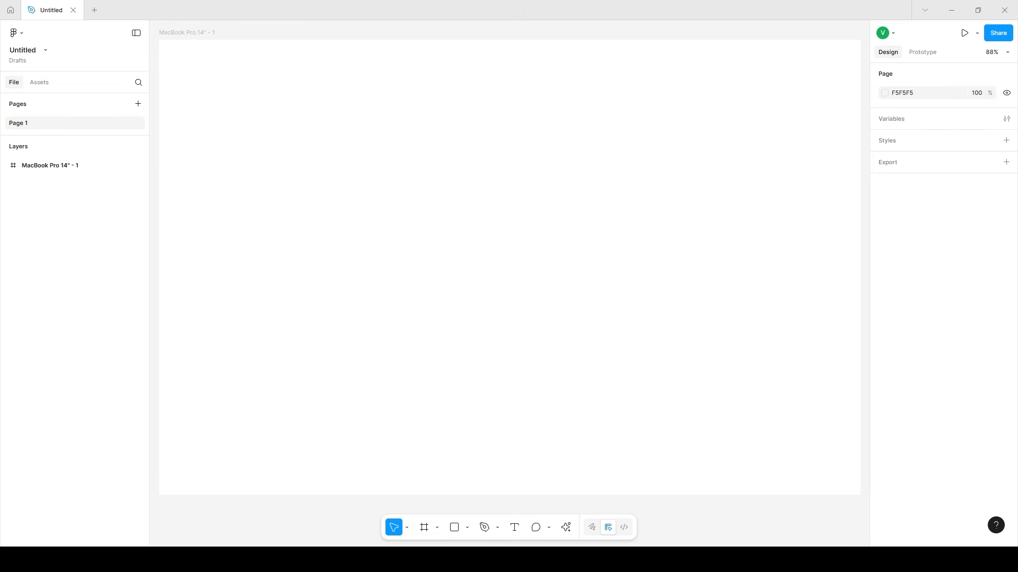
pyautogui.hotkey('ctrl', 'v')
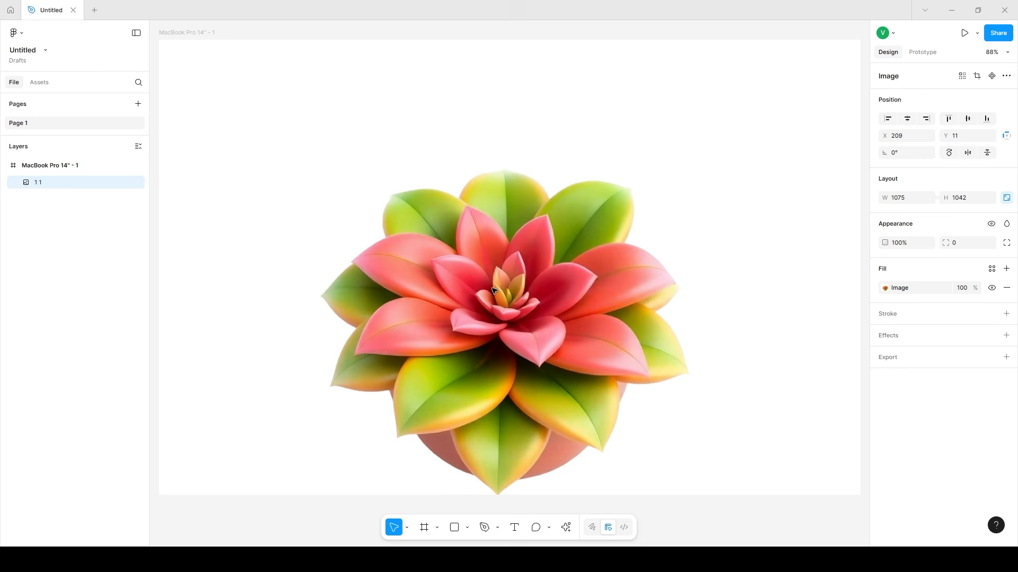
pyautogui.moveTo(493, 291); pyautogui.dragTo(490, 253)
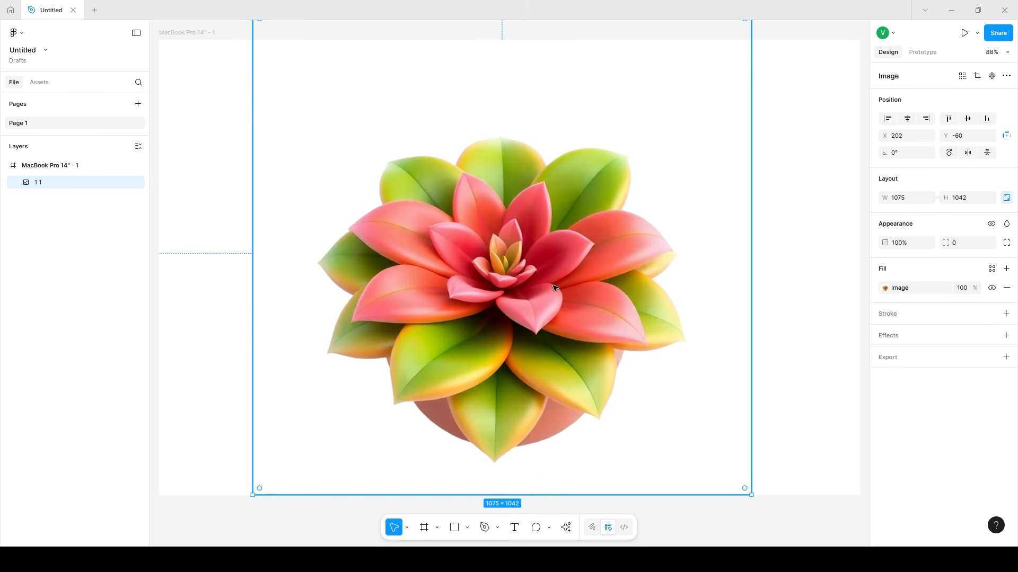
pyautogui.click(907, 118)
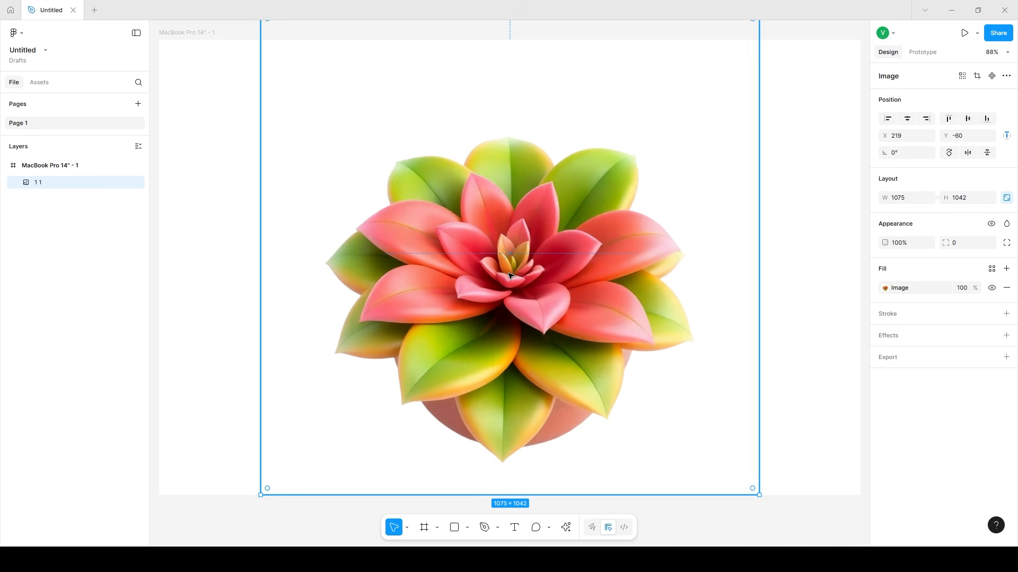
pyautogui.moveTo(510, 275); pyautogui.dragTo(510, 277)
# Draw a circle about 1049 px wide rising from the frame's lower edge, and send it behind the flower
pyautogui.click(469, 527)
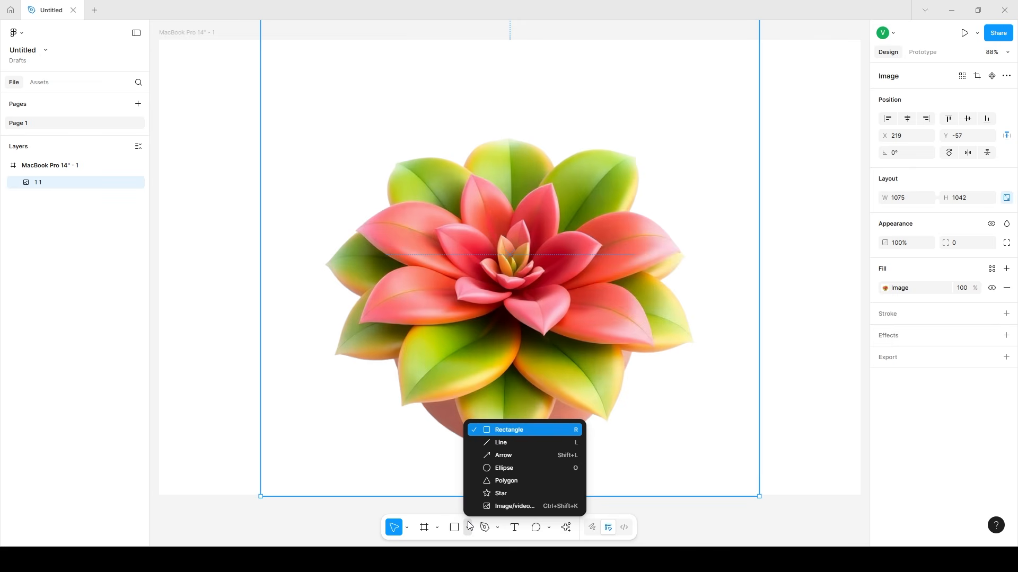
pyautogui.click(502, 470)
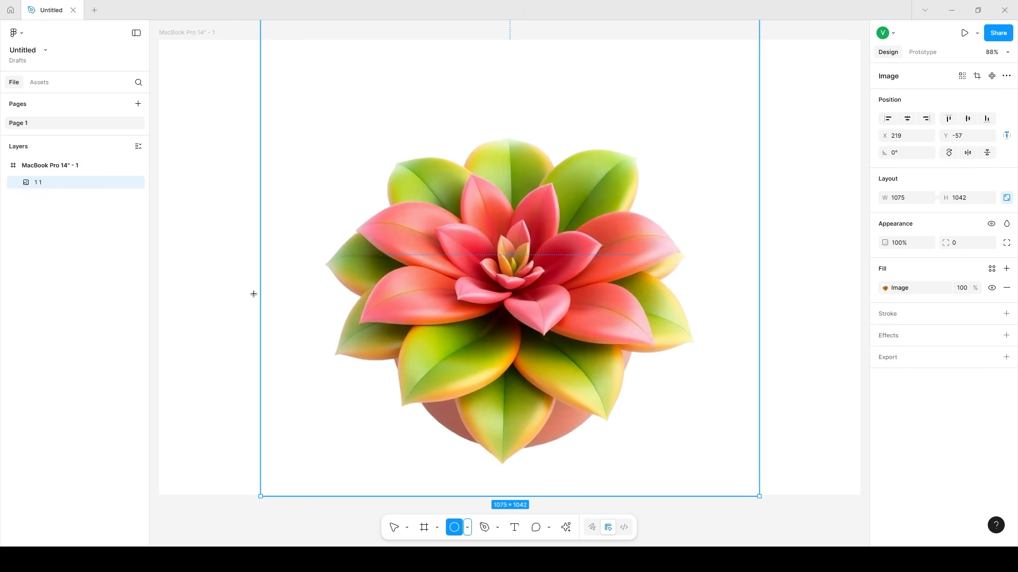
pyautogui.moveTo(241, 276)
pyautogui.mouseDown()
pyautogui.moveTo(693, 523)
pyautogui.moveTo(729, 522)
pyautogui.mouseUp()
pyautogui.moveTo(604, 443)
pyautogui.mouseDown()
pyautogui.moveTo(607, 418)
pyautogui.moveTo(626, 400)
pyautogui.mouseUp()
pyautogui.rightClick(610, 392)
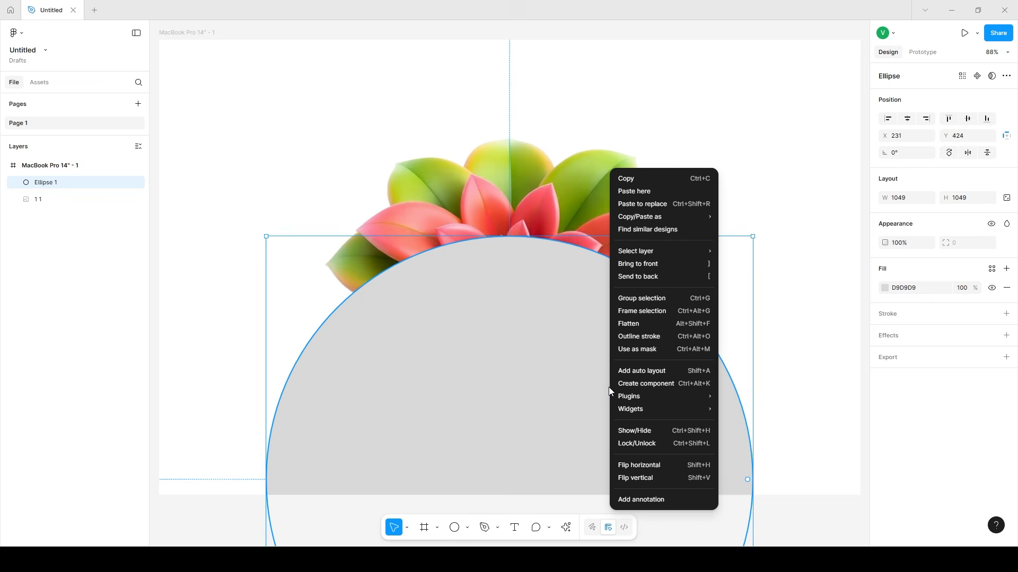
pyautogui.click(635, 278)
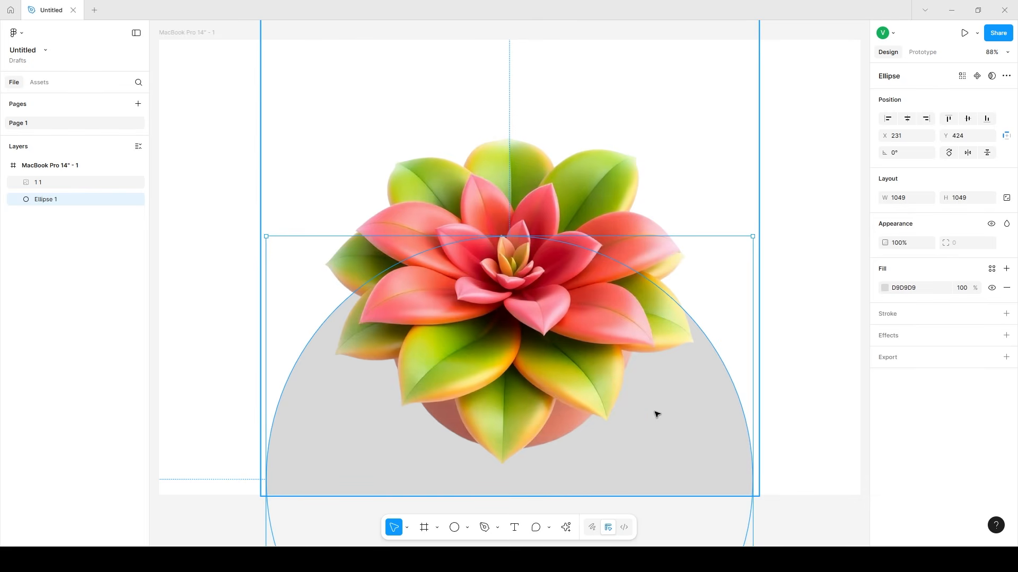
pyautogui.moveTo(656, 413); pyautogui.dragTo(655, 418)
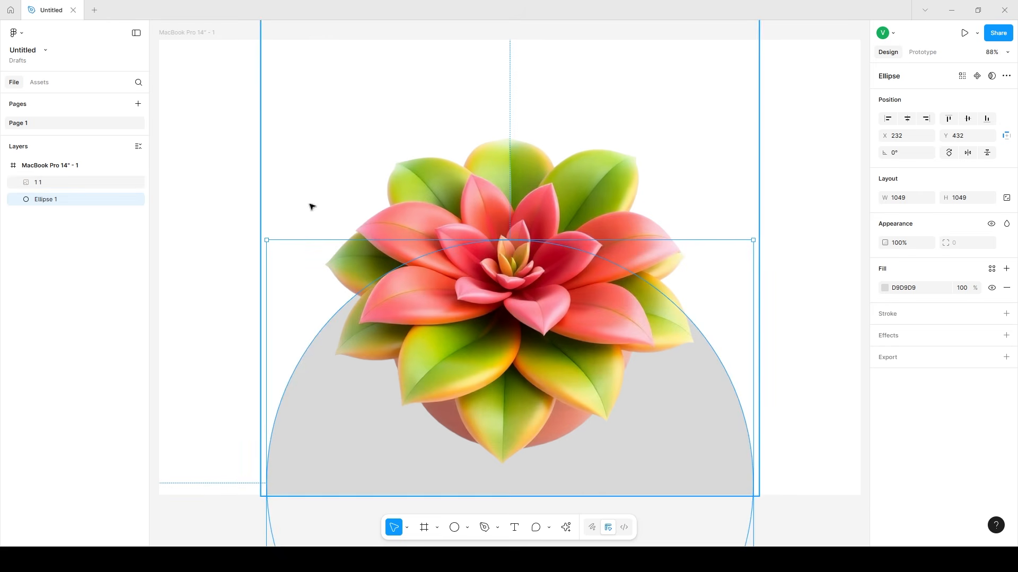
# Recolour the grey circle with a red sampled from a petal, lightened to pink FF9AA4
pyautogui.click(183, 32)
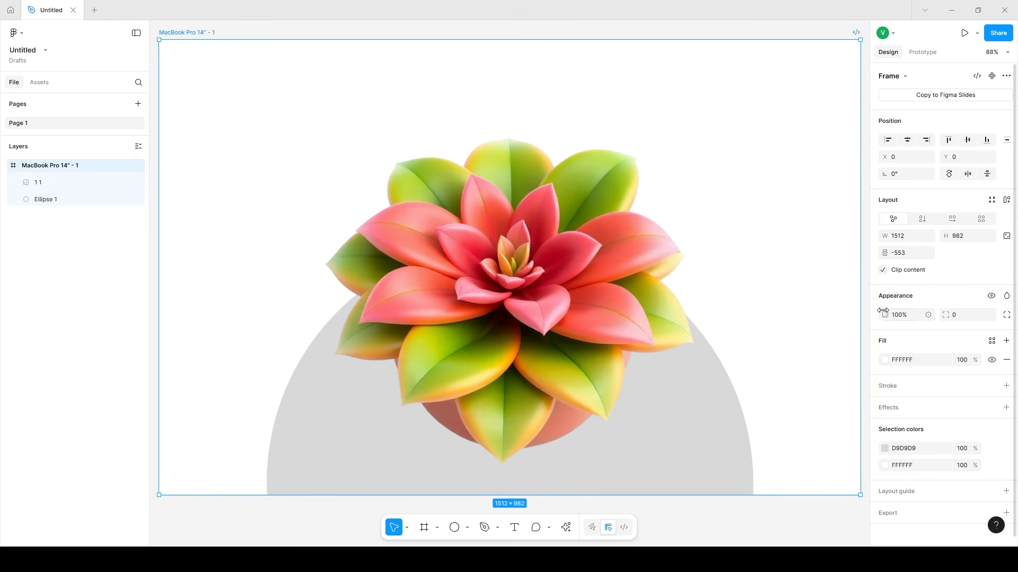
pyautogui.click(884, 448)
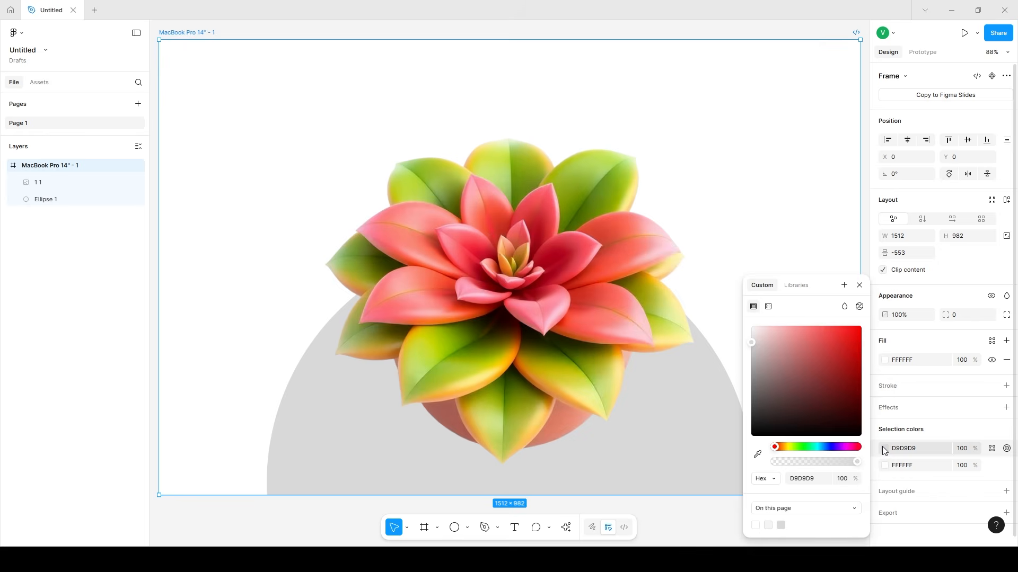
pyautogui.click(757, 453)
pyautogui.click(586, 261)
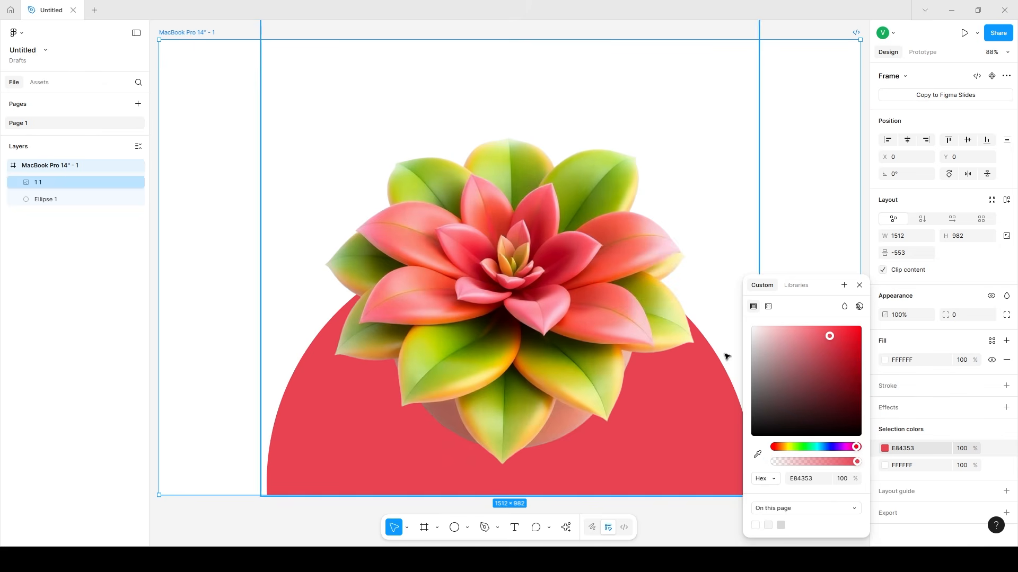
pyautogui.moveTo(814, 351); pyautogui.dragTo(794, 317)
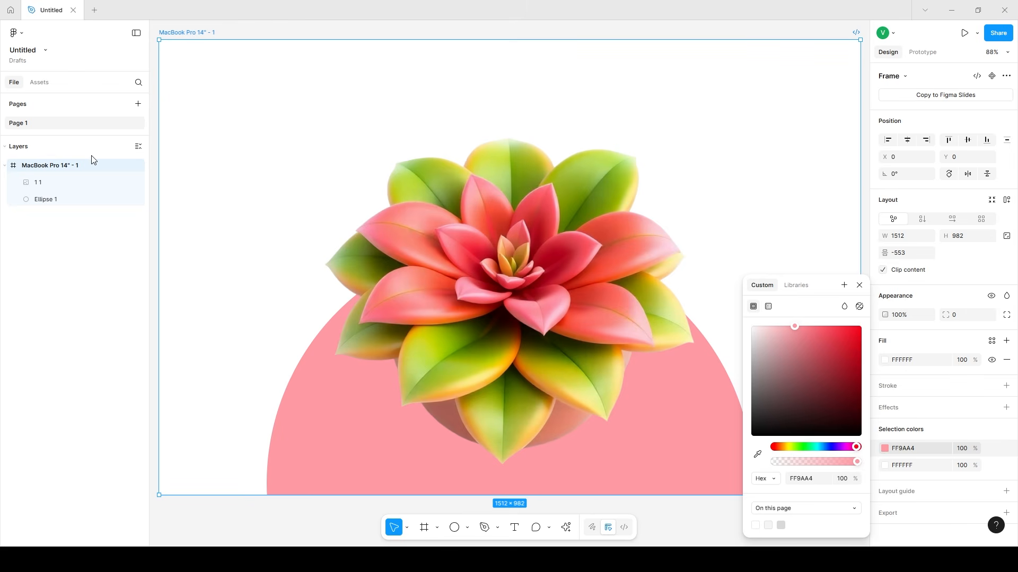
# Recolour the frame's white background with a sampled petal red, adjusted to the pink FF5C8A
pyautogui.click(903, 469)
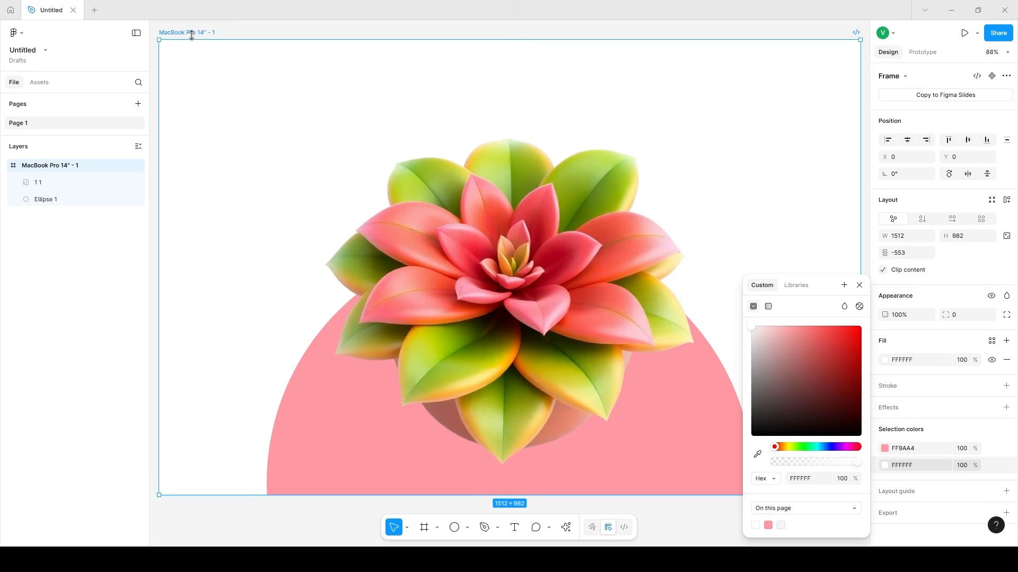
pyautogui.click(758, 455)
pyautogui.click(537, 208)
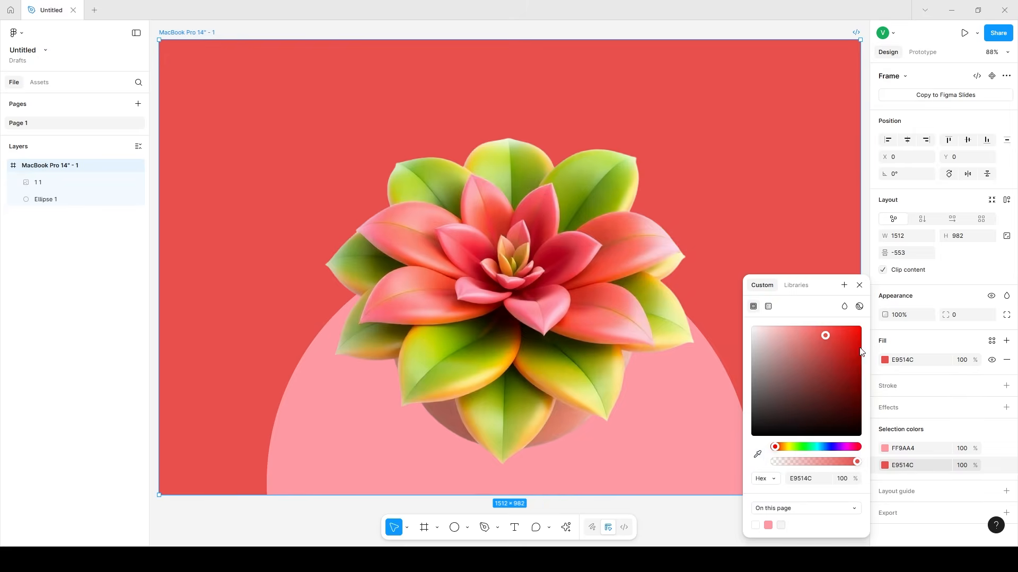
pyautogui.moveTo(853, 333); pyautogui.dragTo(841, 304)
pyautogui.click(841, 302)
pyautogui.click(825, 325)
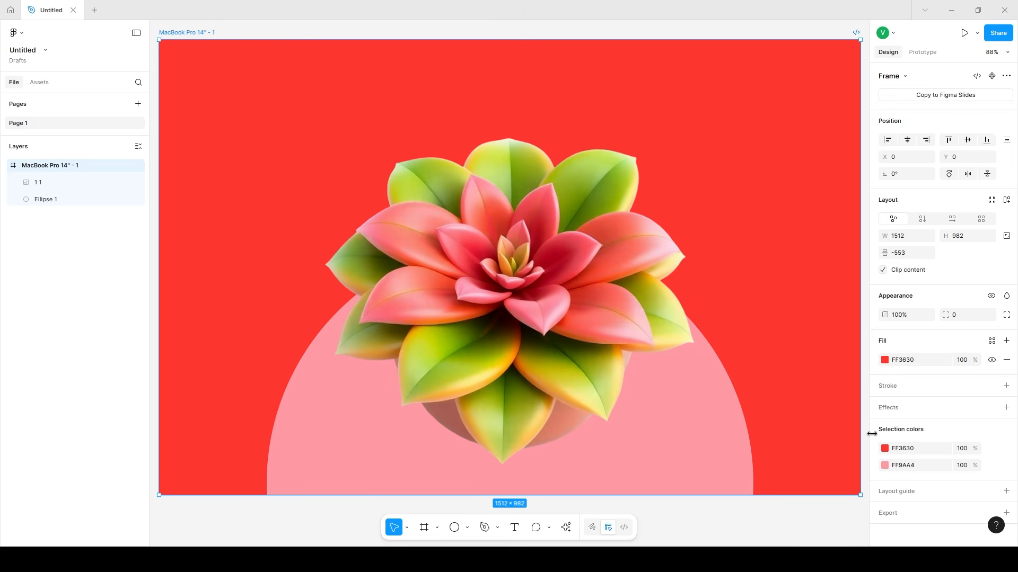
pyautogui.click(883, 450)
pyautogui.moveTo(833, 445); pyautogui.dragTo(854, 451)
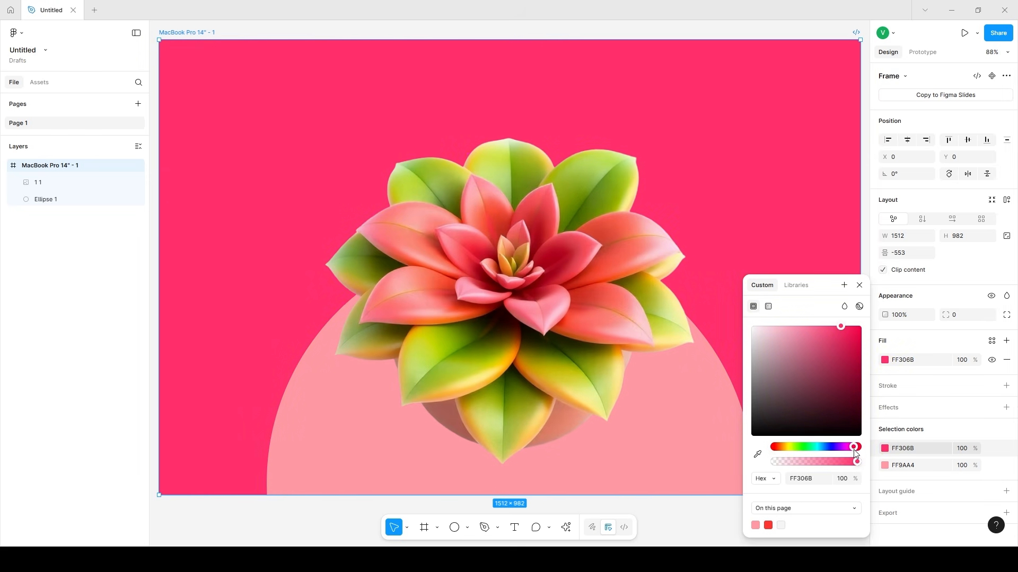
pyautogui.moveTo(824, 327); pyautogui.dragTo(785, 304)
# Lighten the circle's fill to FFB4BB, and replace it by hiding it and adding a white FFFFFF fill at 30% opacity
pyautogui.click(884, 465)
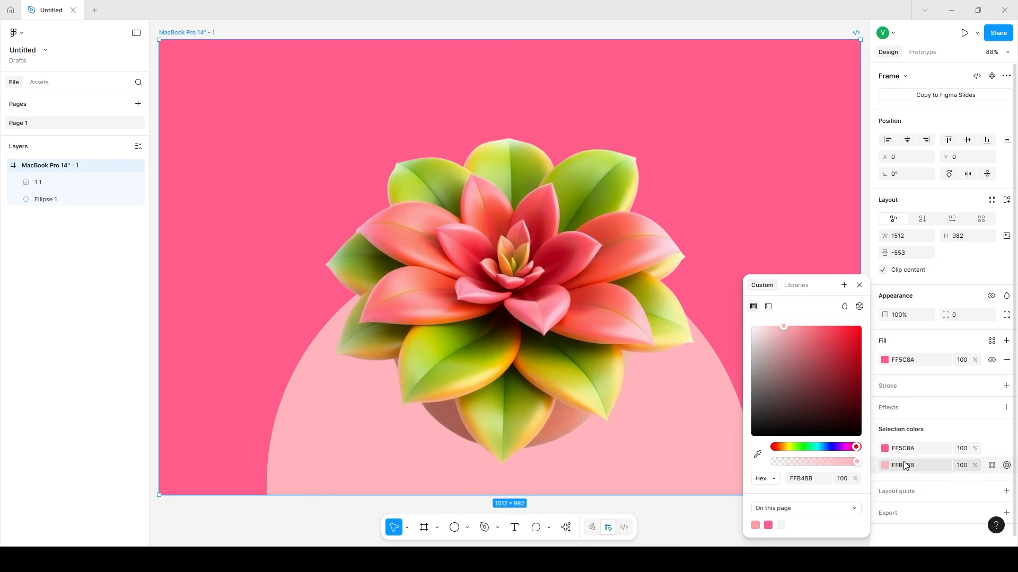
pyautogui.click(1007, 465)
pyautogui.click(885, 288)
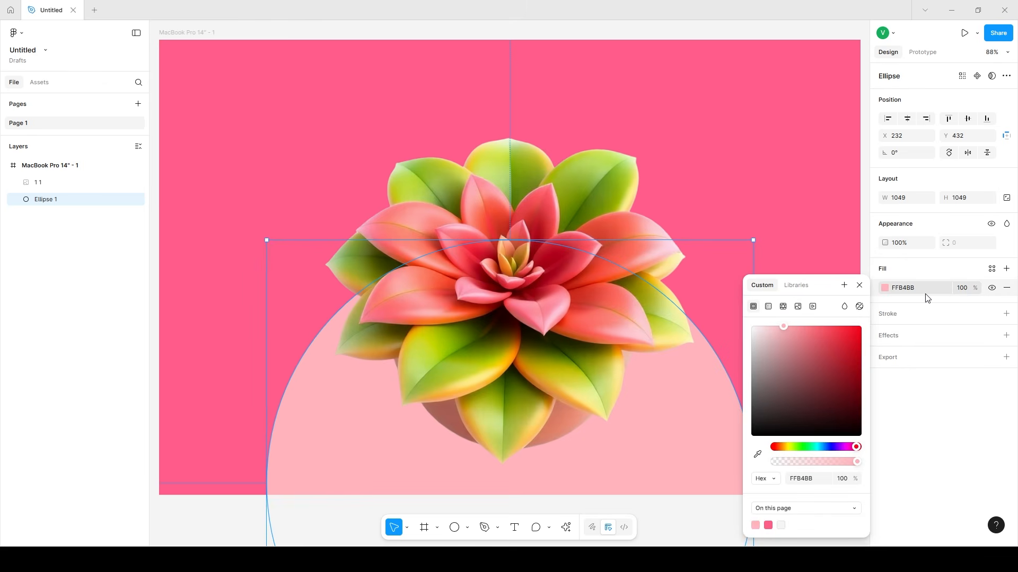
pyautogui.click(911, 288)
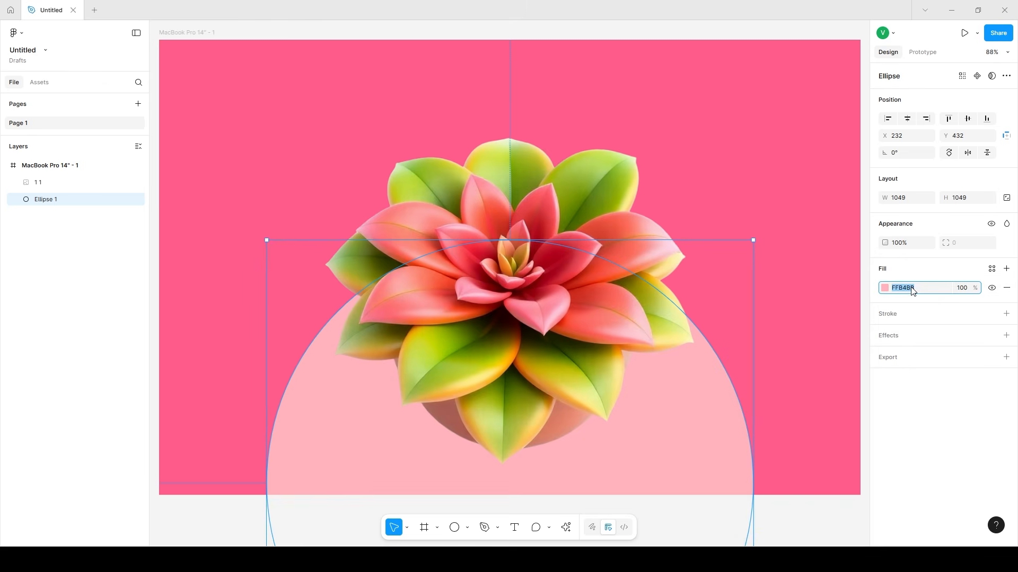
pyautogui.click(992, 288)
pyautogui.click(1005, 269)
pyautogui.moveTo(788, 363); pyautogui.dragTo(519, 186)
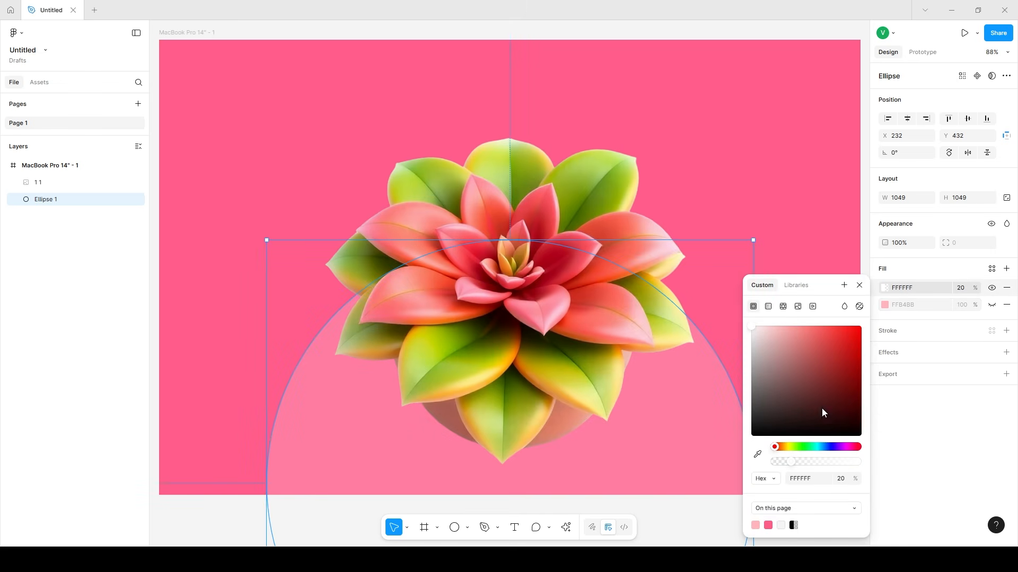
pyautogui.moveTo(795, 462); pyautogui.dragTo(799, 463)
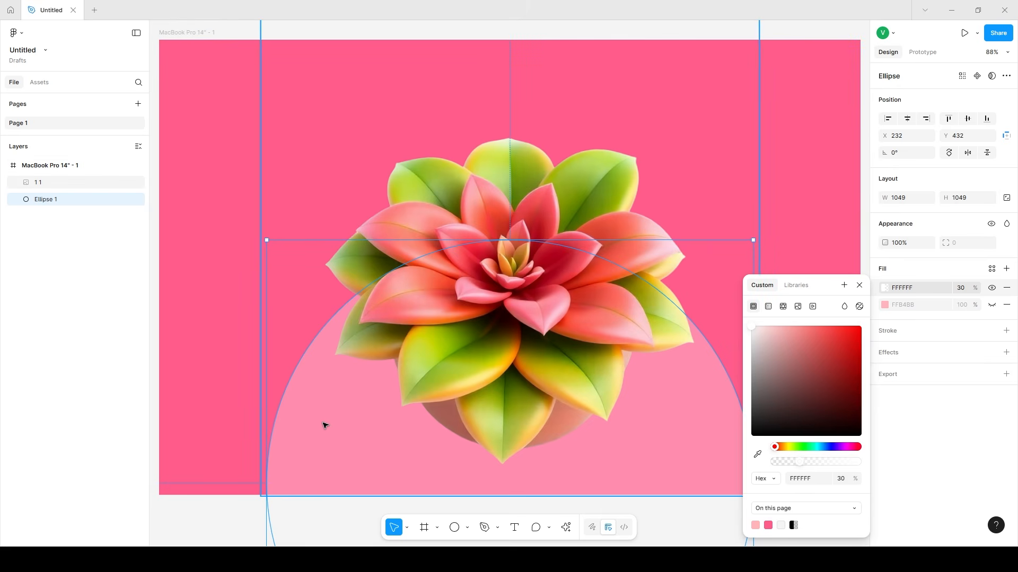
# Add the white text "Twinkleboo" above the flower and set its font size to 128
pyautogui.click(200, 520)
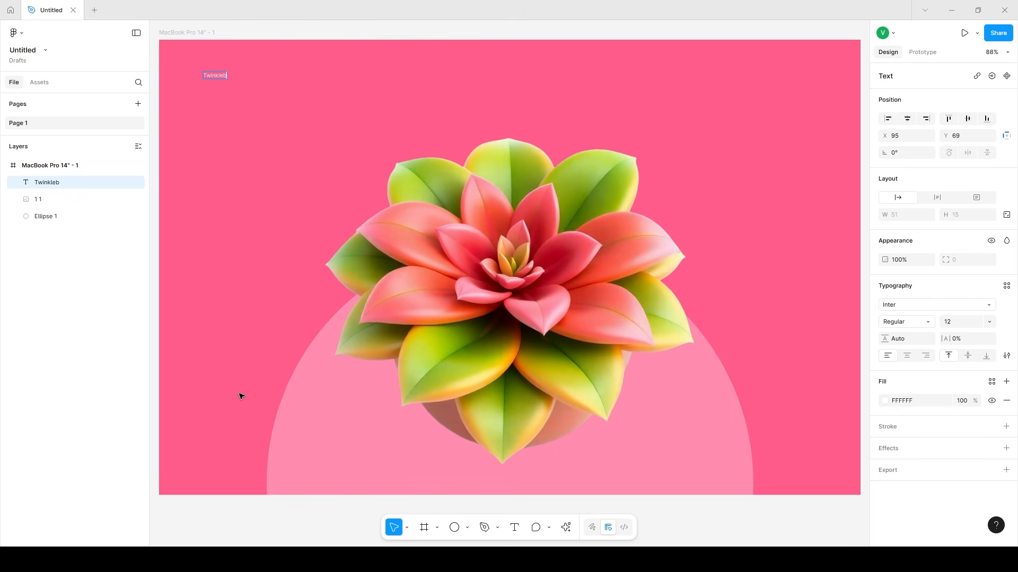
pyautogui.click(989, 322)
pyautogui.click(970, 487)
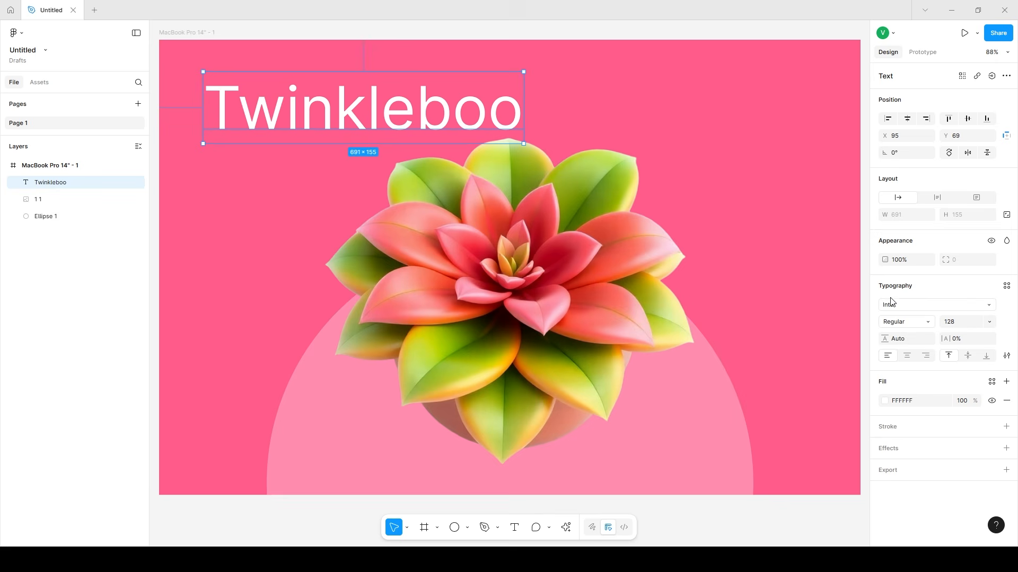
# Set the Twinkleboo text's font to Cheee Variable in the Oyen style
pyautogui.click(903, 322)
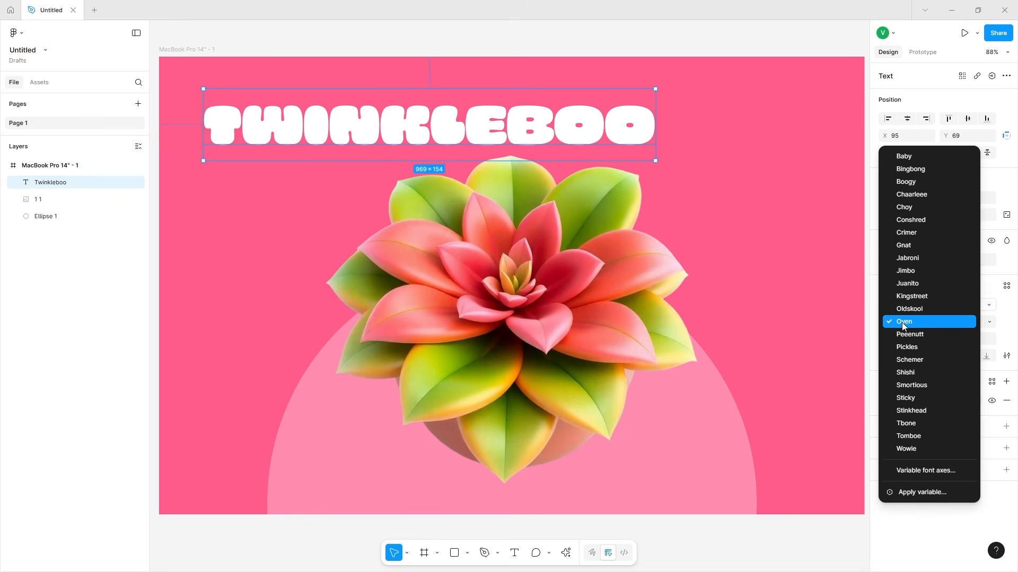
pyautogui.click(903, 323)
pyautogui.click(903, 323)
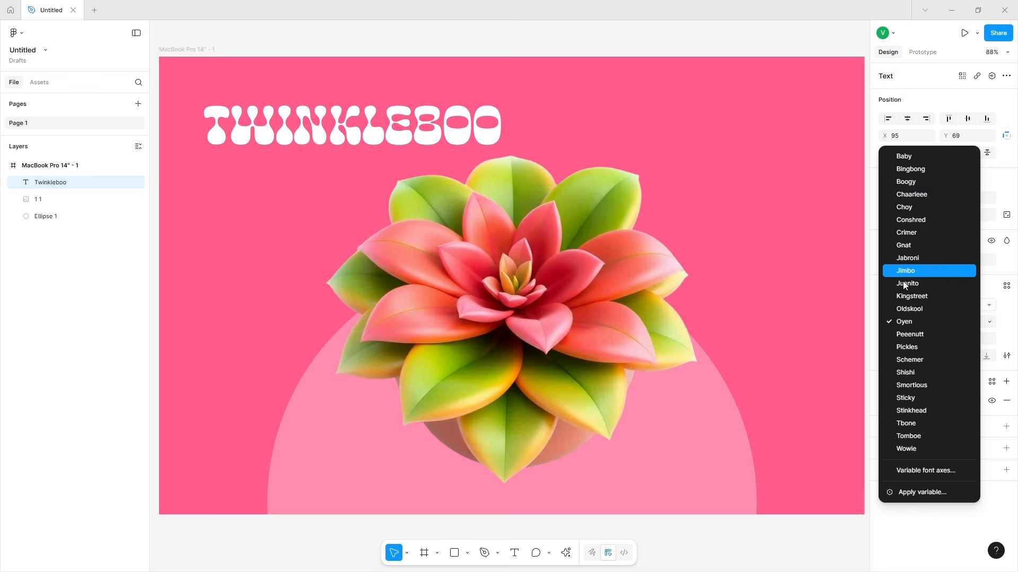
pyautogui.click(918, 322)
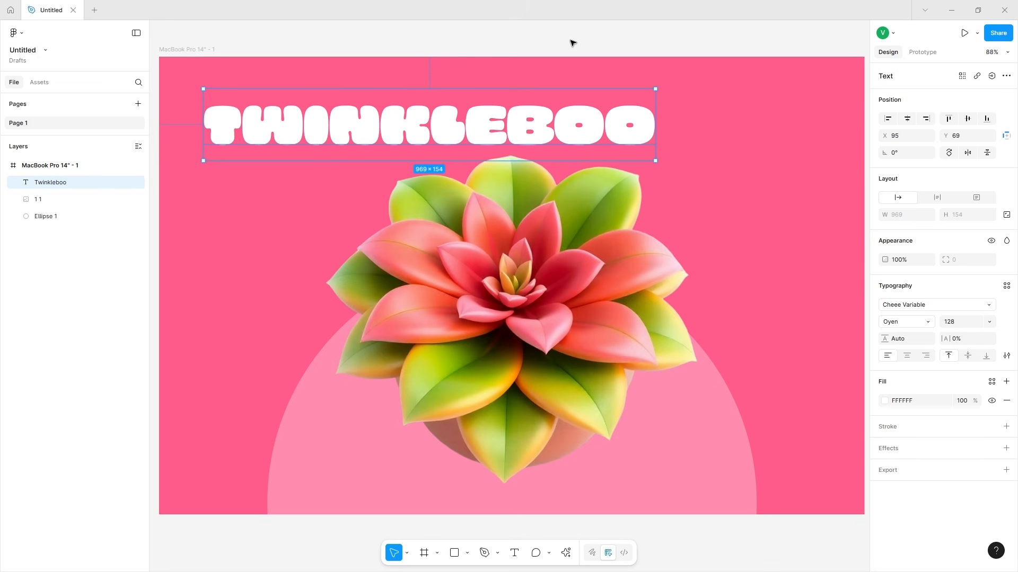
pyautogui.click(963, 303)
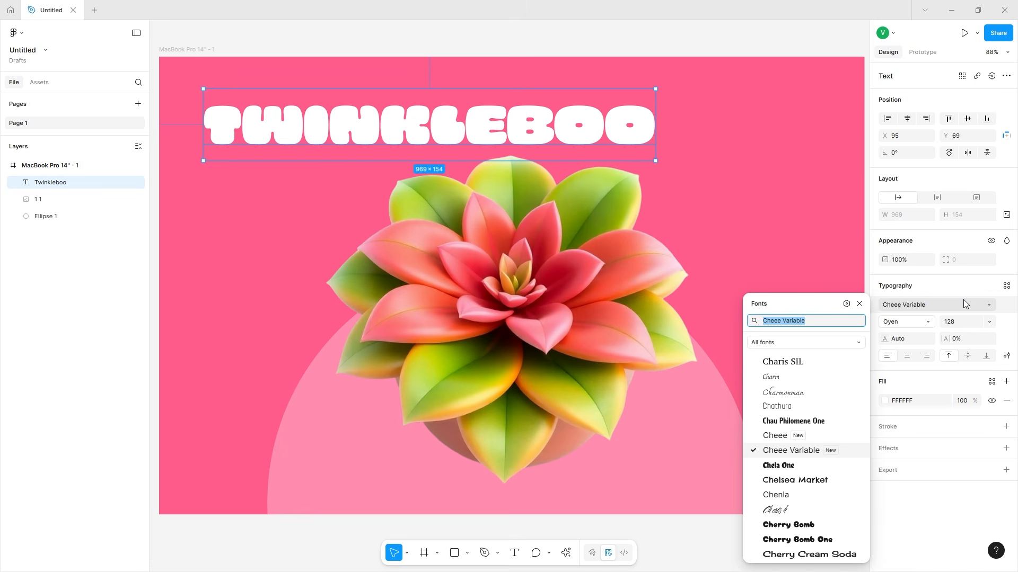
pyautogui.write('oi')
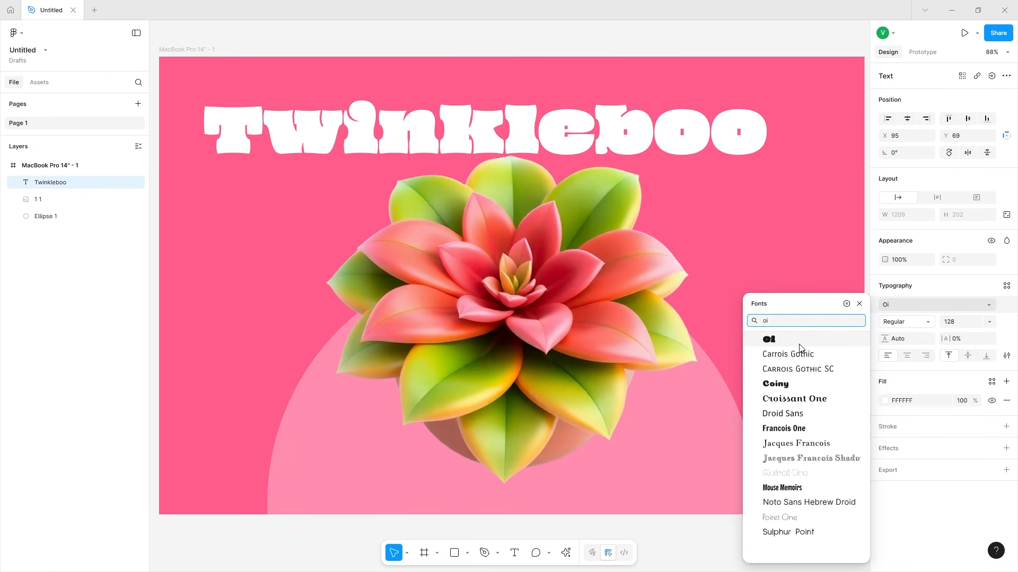
pyautogui.press('BackSpace')
pyautogui.press('BackSpace')
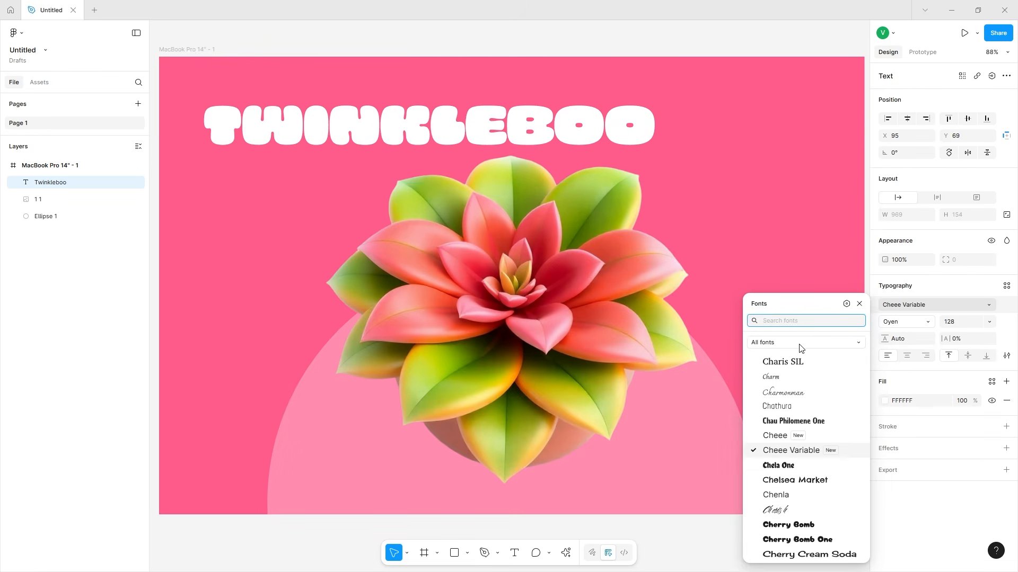
pyautogui.click(807, 451)
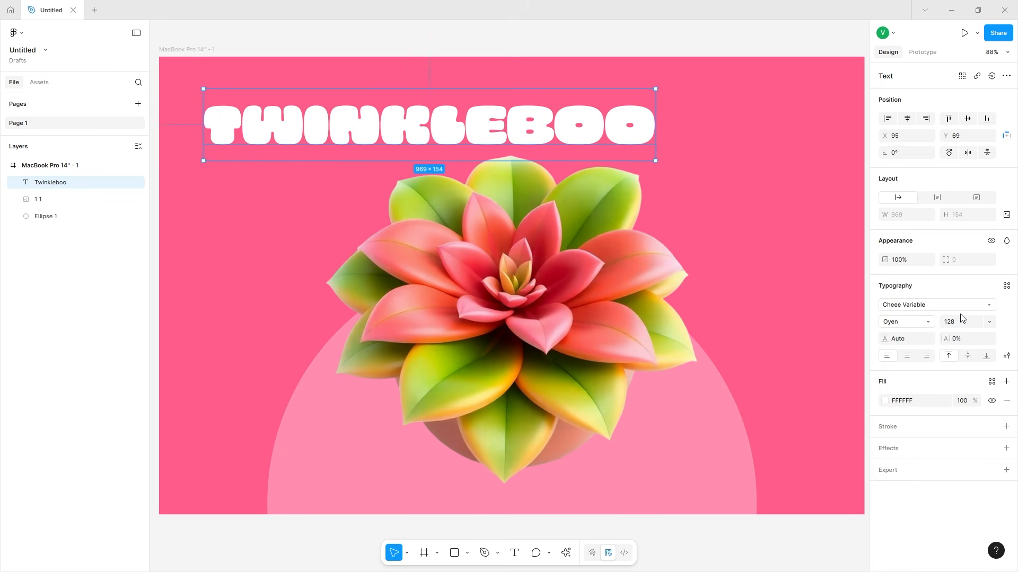
# Enlarge the Twinkleboo text to size 169 and centre it above the flower at about X 116, Y 20
pyautogui.click(942, 323)
pyautogui.write('169')
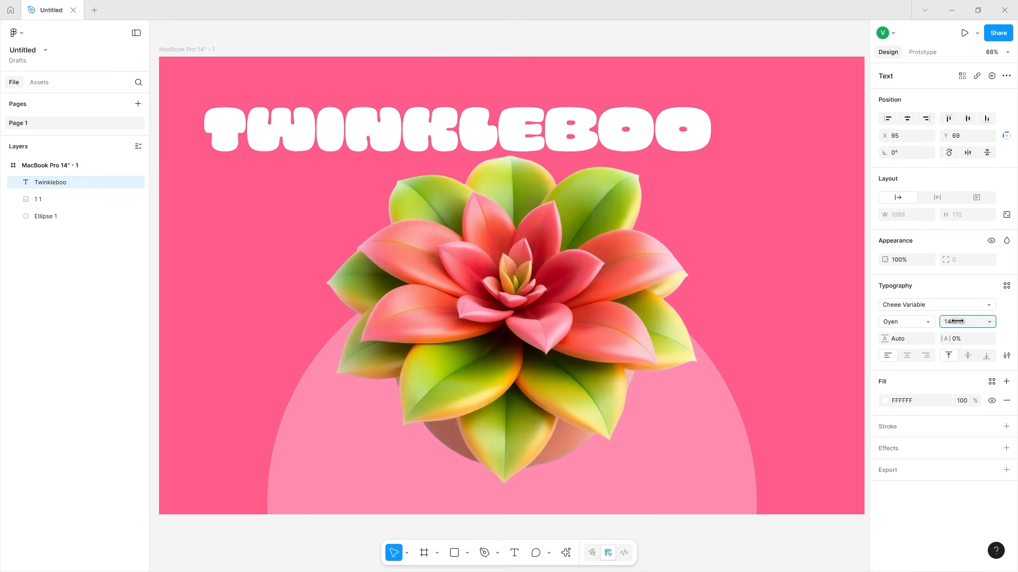
pyautogui.press('Return')
pyautogui.moveTo(616, 152); pyautogui.dragTo(627, 128)
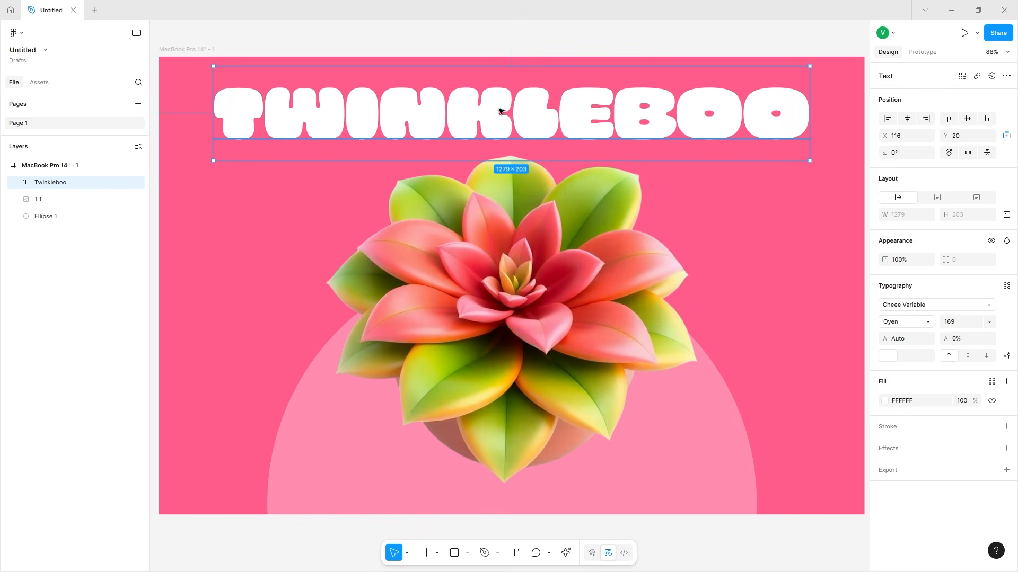
# Move the flower image slightly down to Y -51, away from the heading
pyautogui.click(499, 286)
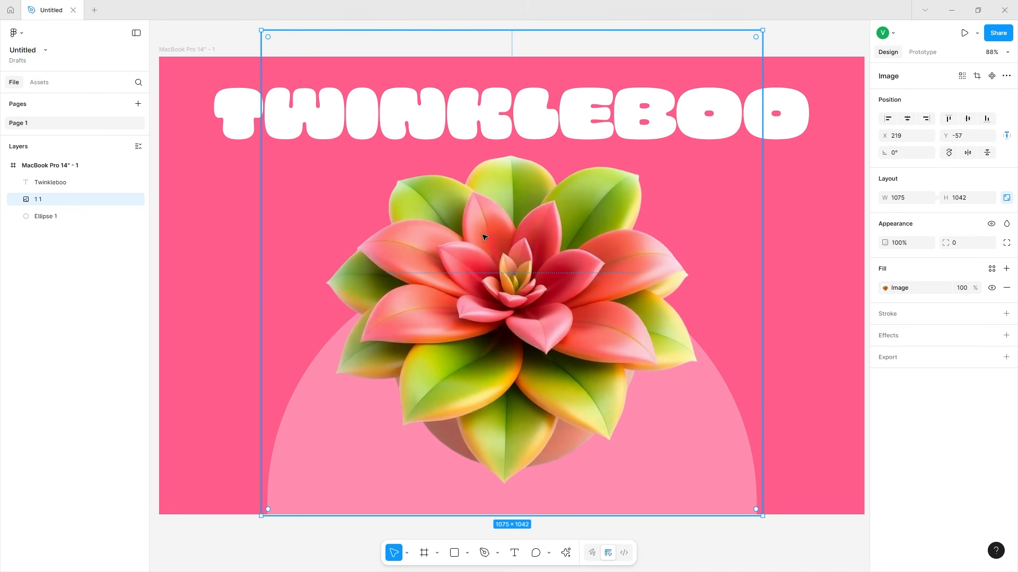
pyautogui.moveTo(483, 235); pyautogui.dragTo(483, 238)
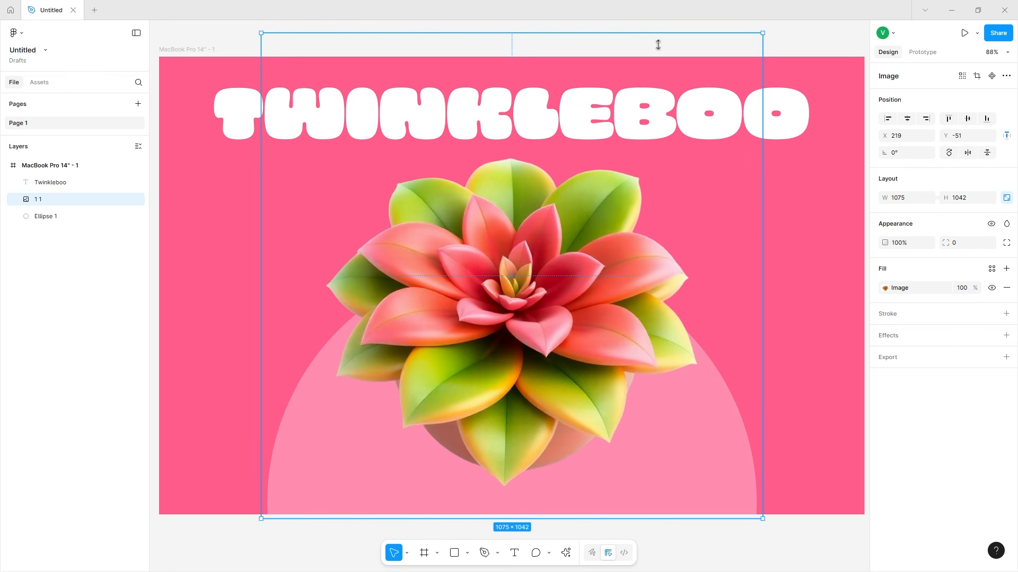
# Enlarge the Twinkleboo heading to size 187, centred at about X 49, Y 11, and shrink the flower image to about 1045 × 1013
pyautogui.click(160, 131)
pyautogui.click(239, 114)
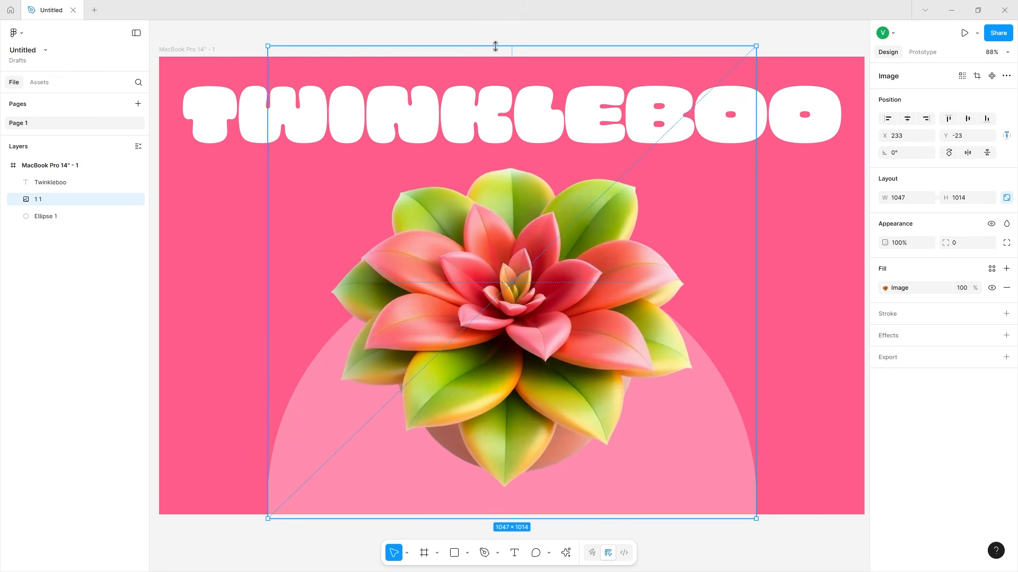
pyautogui.moveTo(495, 46); pyautogui.dragTo(495, 47)
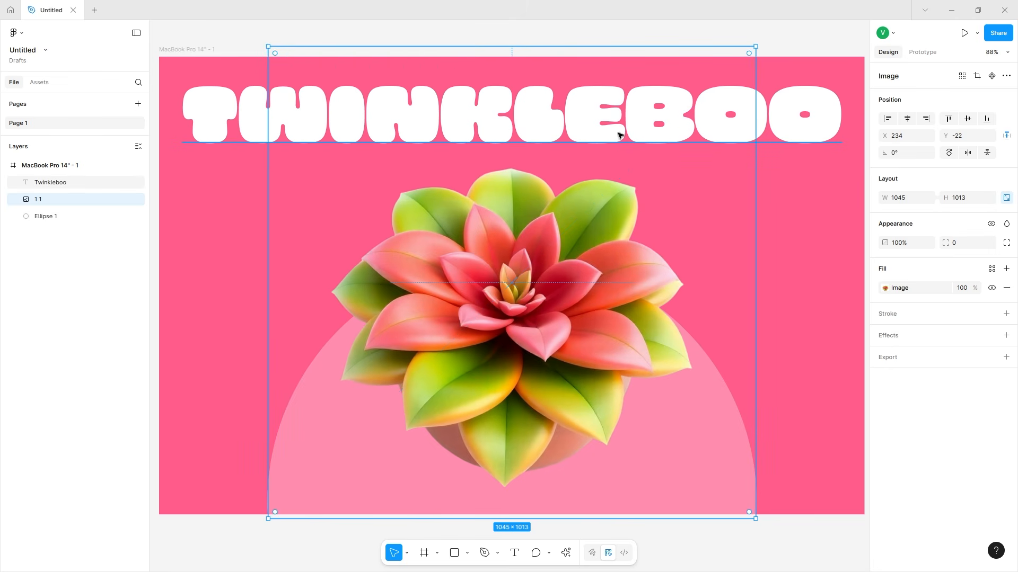
pyautogui.click(277, 129)
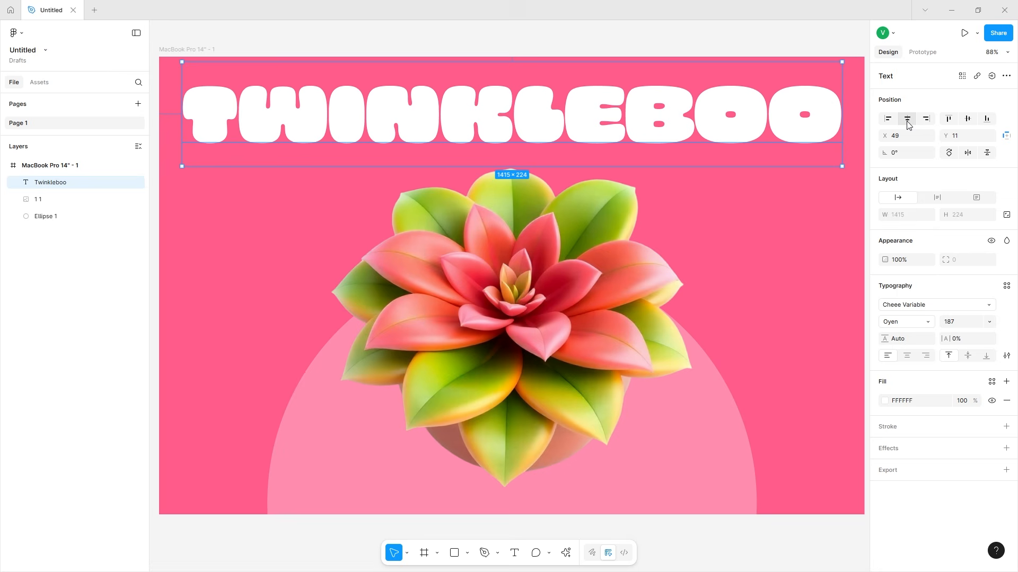
pyautogui.click(225, 268)
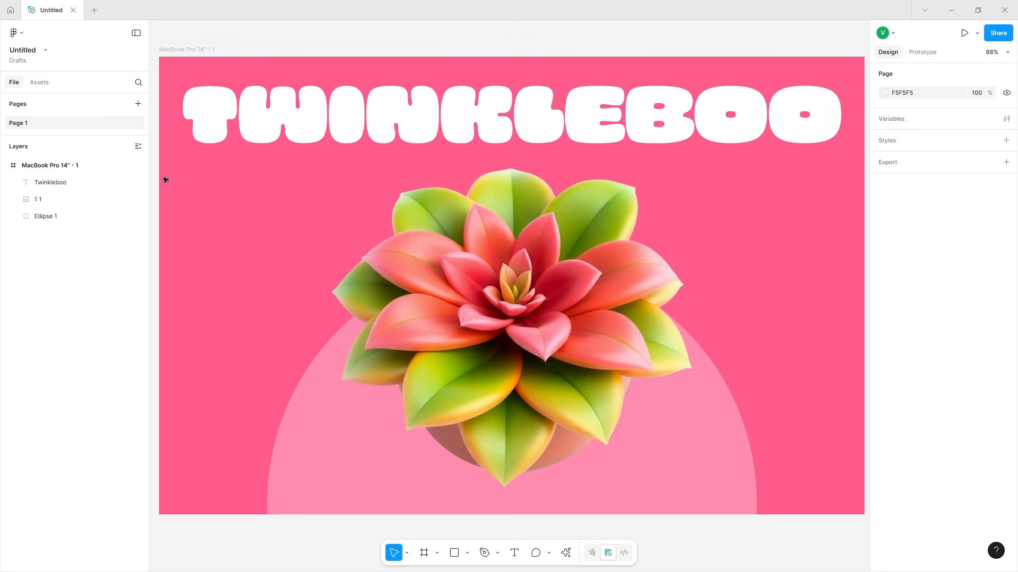
# Duplicate the Twinkleboo heading and place the copy below it at about X 22, Y 184
pyautogui.click(307, 168)
pyautogui.click(277, 128)
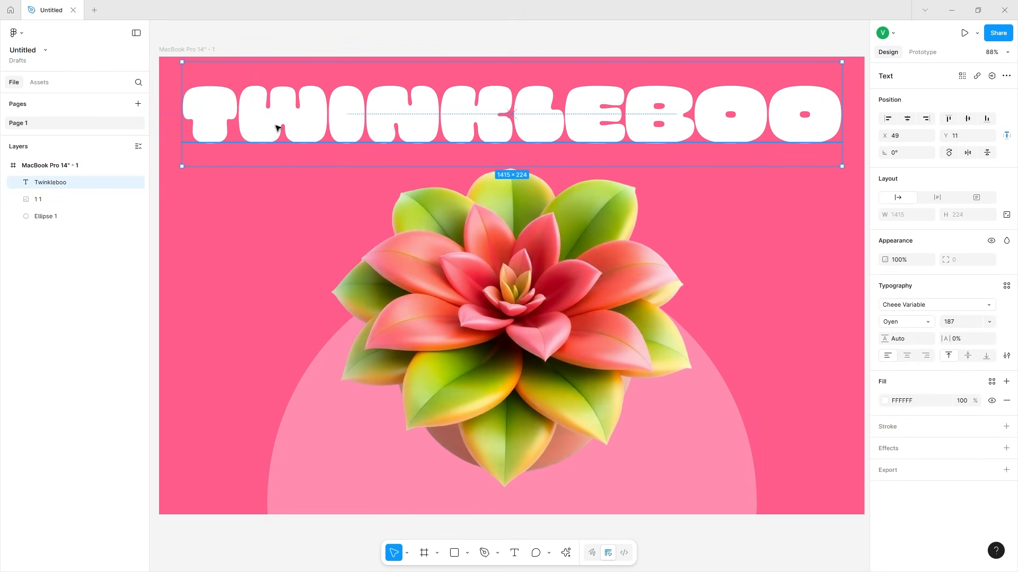
pyautogui.hotkey('ctrl', 'd')
pyautogui.moveTo(278, 129); pyautogui.dragTo(264, 208)
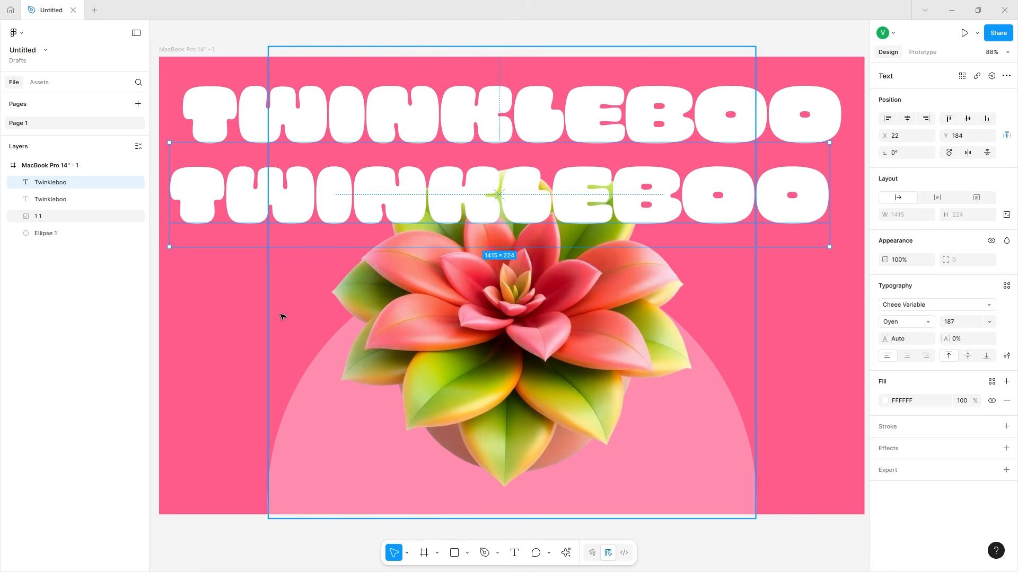
# Replace the copy's text with "A strange weed said to grow faster when time seems to slow down." in Outfit Regular, size 36
pyautogui.press('Return')
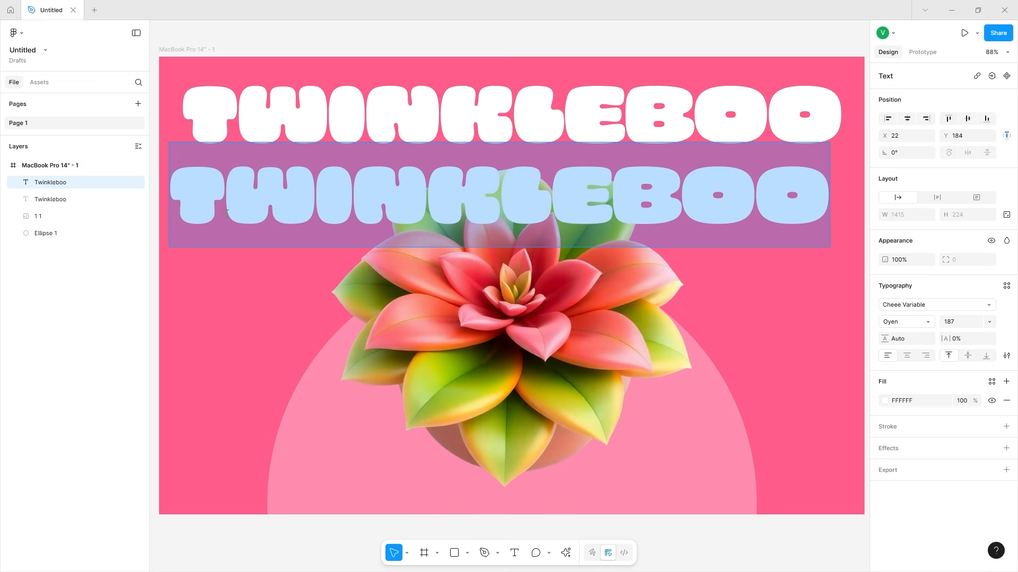
pyautogui.rightClick(221, 212)
pyautogui.click(241, 231)
pyautogui.hotkey('ctrl', 'z')
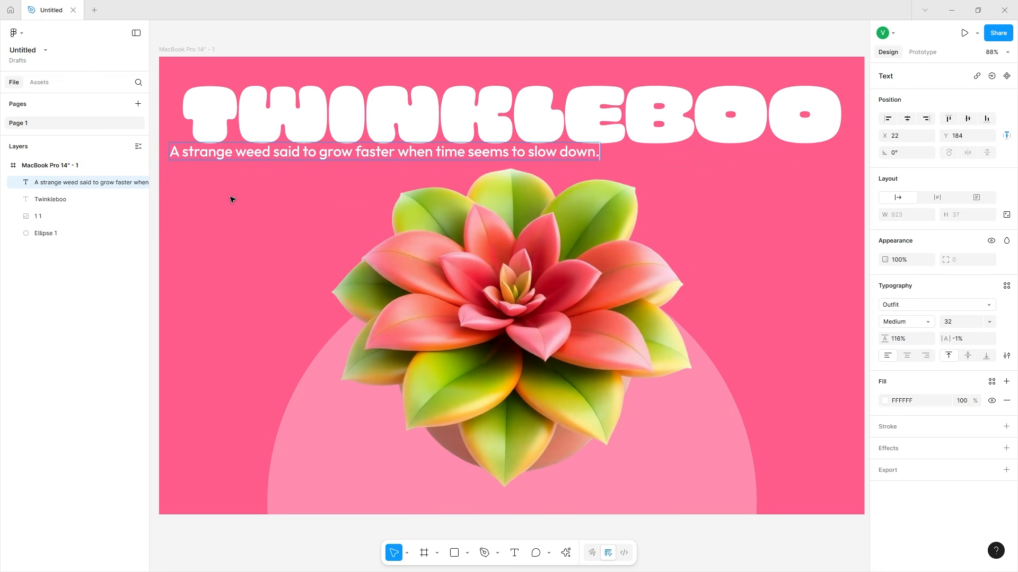
pyautogui.hotkey('ctrl', 'z')
pyautogui.write('A strange weed said to grow faster when time seems to slow down.')
pyautogui.scroll(-5, 462, 216)
pyautogui.tripleClick(429, 205)
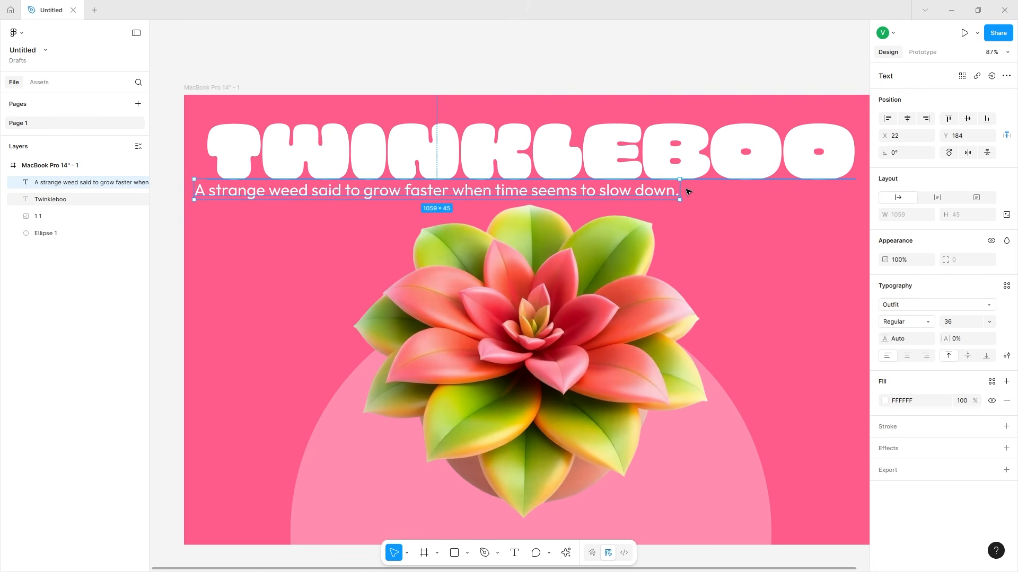
# Narrow the tagline's text box to about 465 wide and set its font size to 28
pyautogui.moveTo(679, 189); pyautogui.dragTo(408, 202)
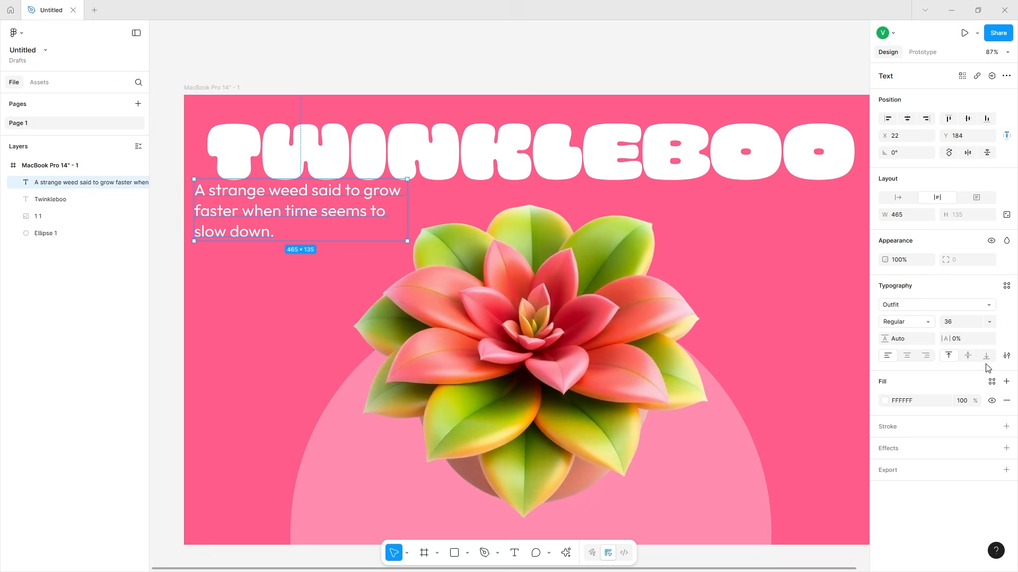
pyautogui.click(989, 322)
pyautogui.click(970, 298)
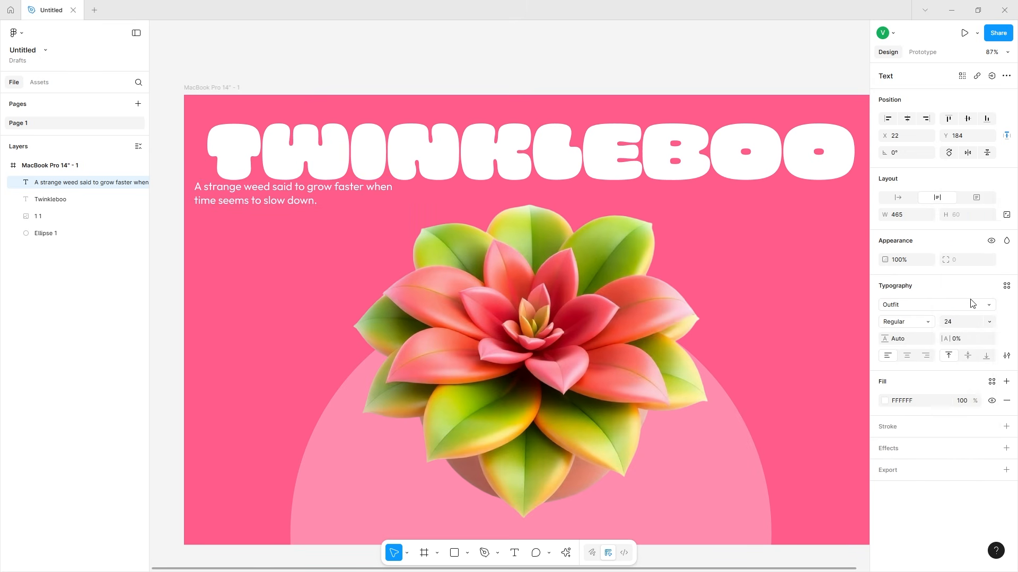
pyautogui.click(959, 324)
pyautogui.write('28')
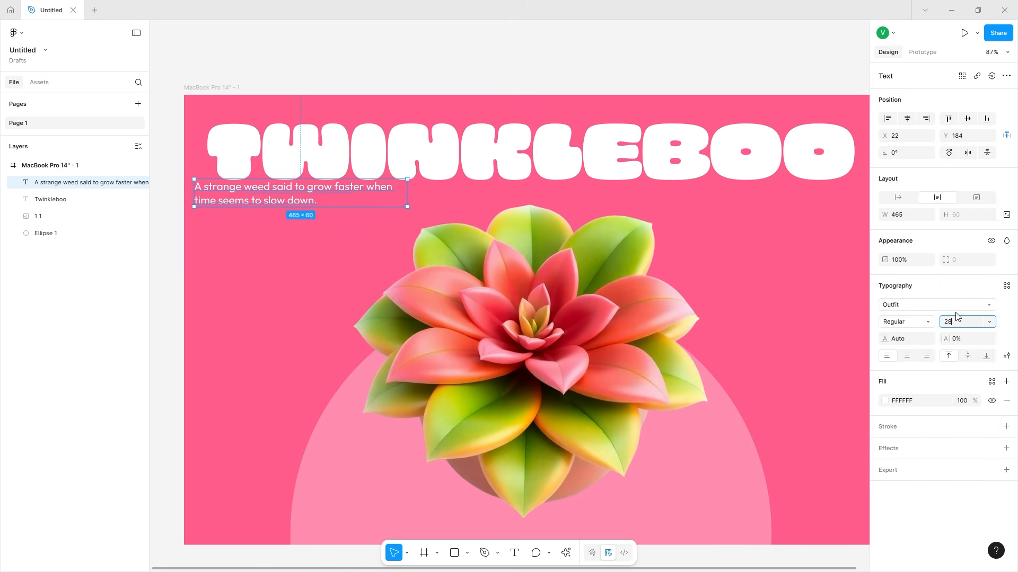
pyautogui.press('Return')
# Place the tagline below the heading at about X 59, Y 235, about 346 wide and in Medium weight
pyautogui.moveTo(262, 204); pyautogui.dragTo(274, 233)
pyautogui.moveTo(296, 217); pyautogui.dragTo(296, 217)
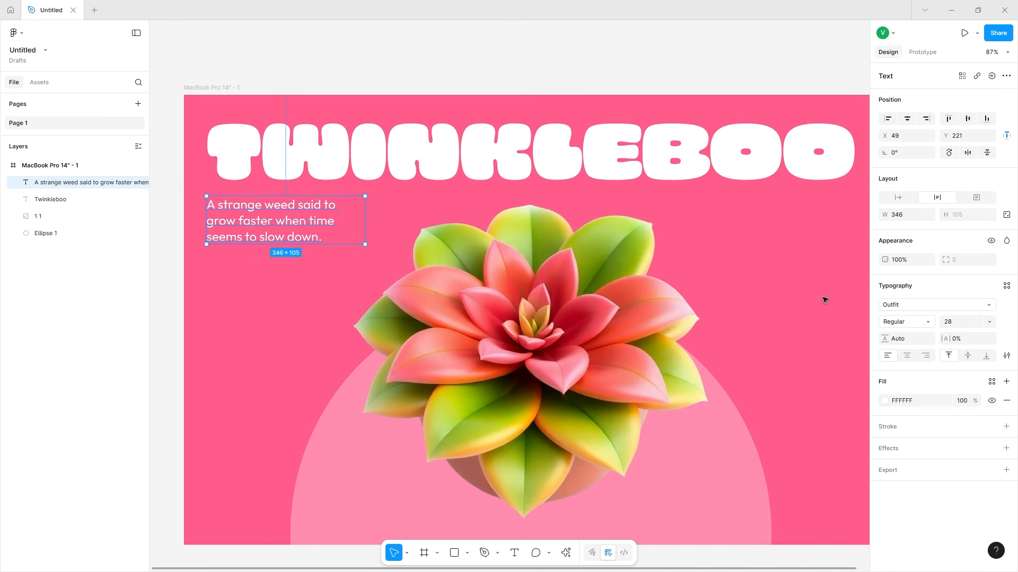
pyautogui.click(892, 331)
pyautogui.click(893, 333)
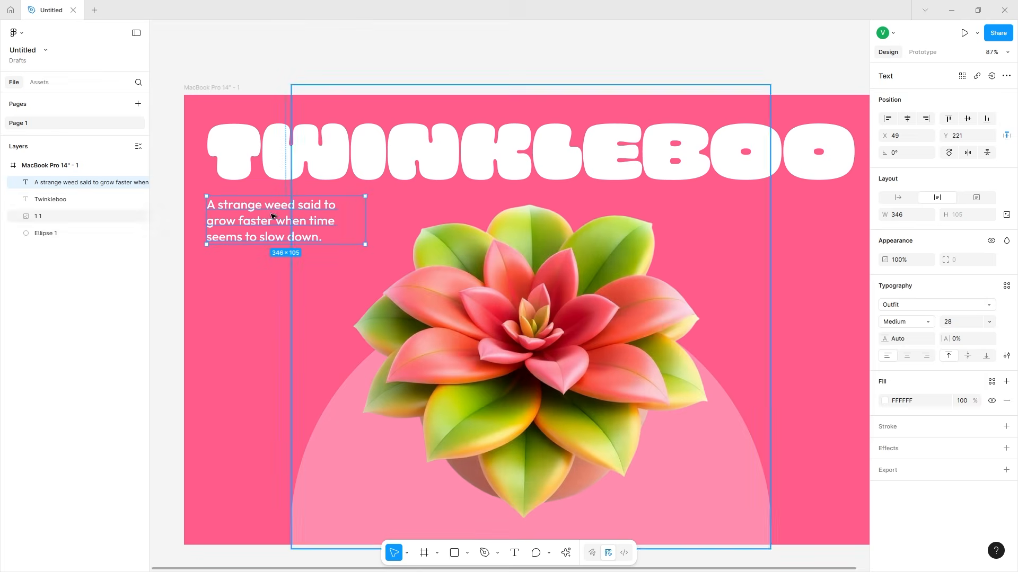
pyautogui.scroll(3, 233, 230)
pyautogui.moveTo(233, 230); pyautogui.dragTo(232, 230)
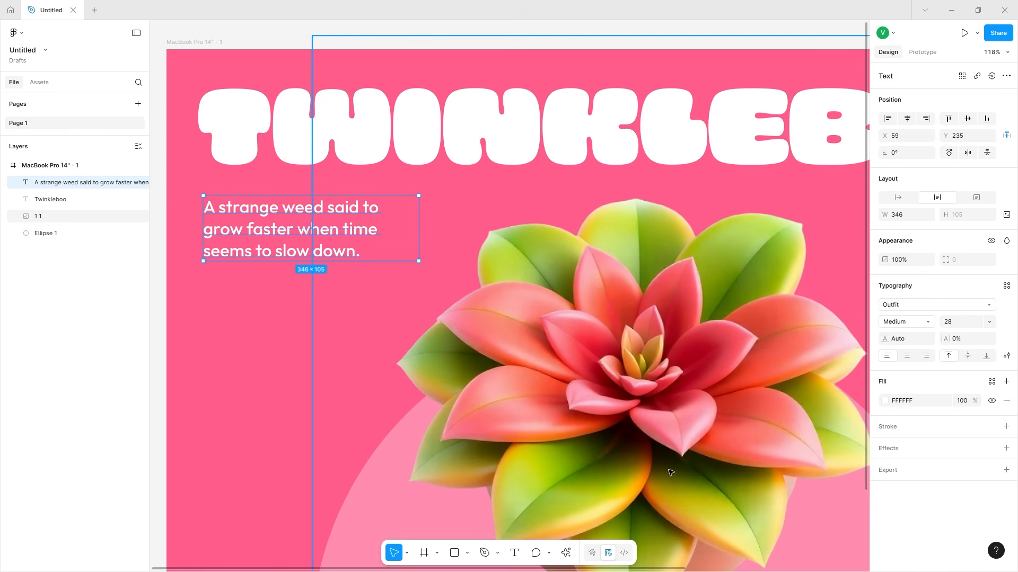
# Open the Iconify plugin and search its library for star icons
pyautogui.click(566, 553)
pyautogui.press('Escape')
pyautogui.click(565, 552)
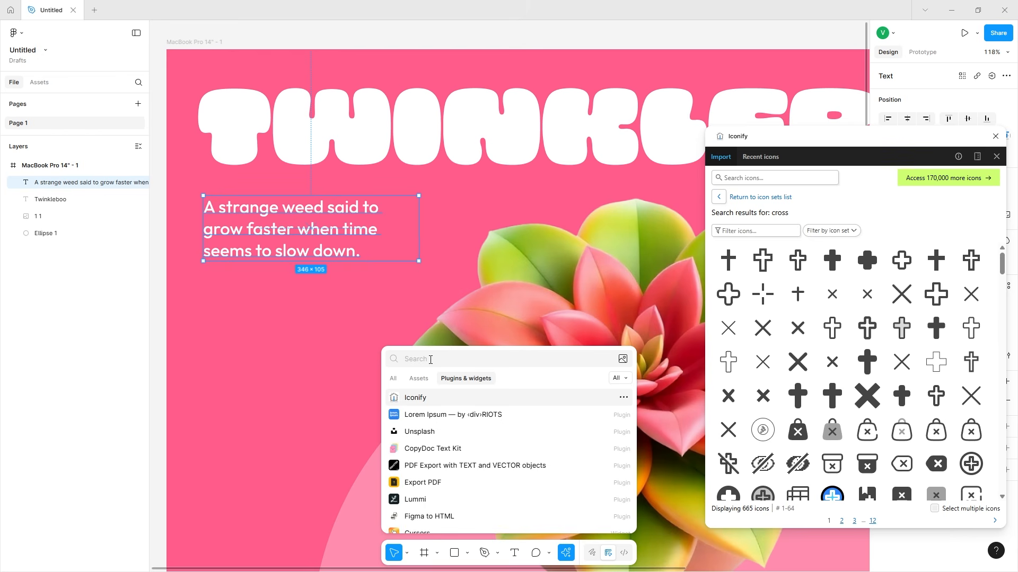
pyautogui.write('iconify')
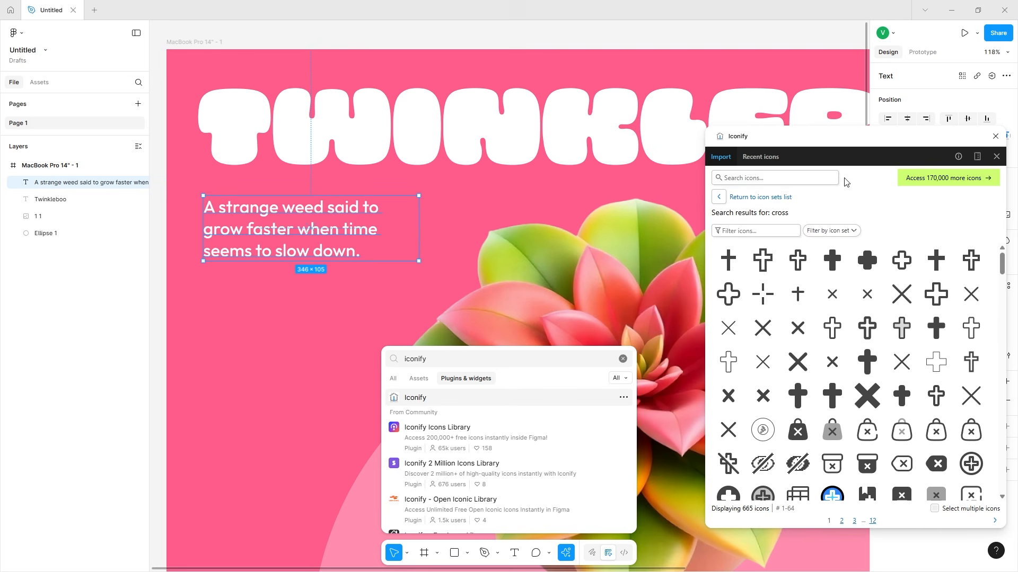
pyautogui.click(772, 180)
pyautogui.write('star')
pyautogui.press('Return')
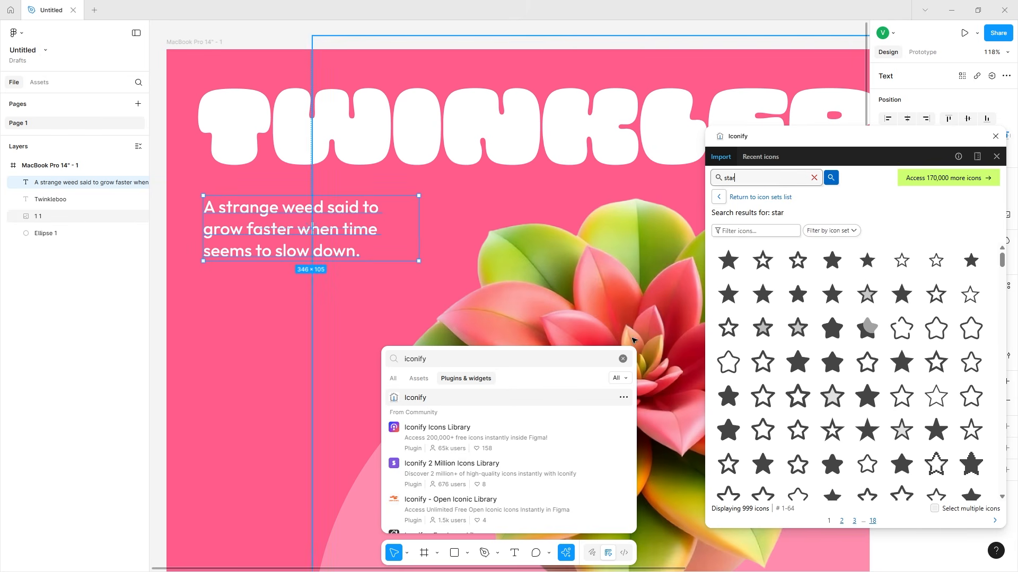
pyautogui.click(623, 359)
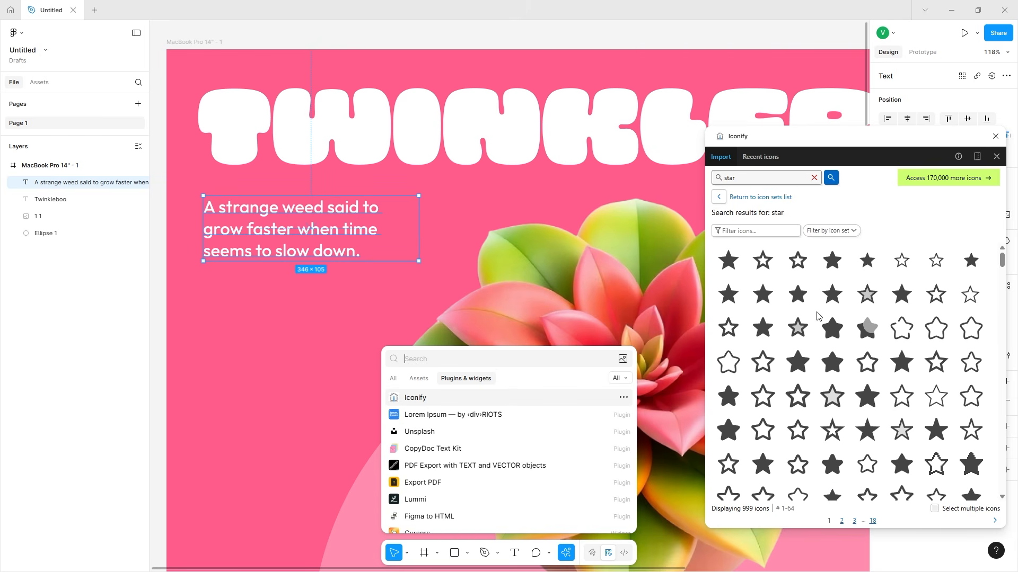
# Insert the rounded solar:star-bold icon, scale it down to about 45 × 45 and place it below the tagline
pyautogui.moveTo(832, 328); pyautogui.dragTo(227, 326)
pyautogui.click(995, 136)
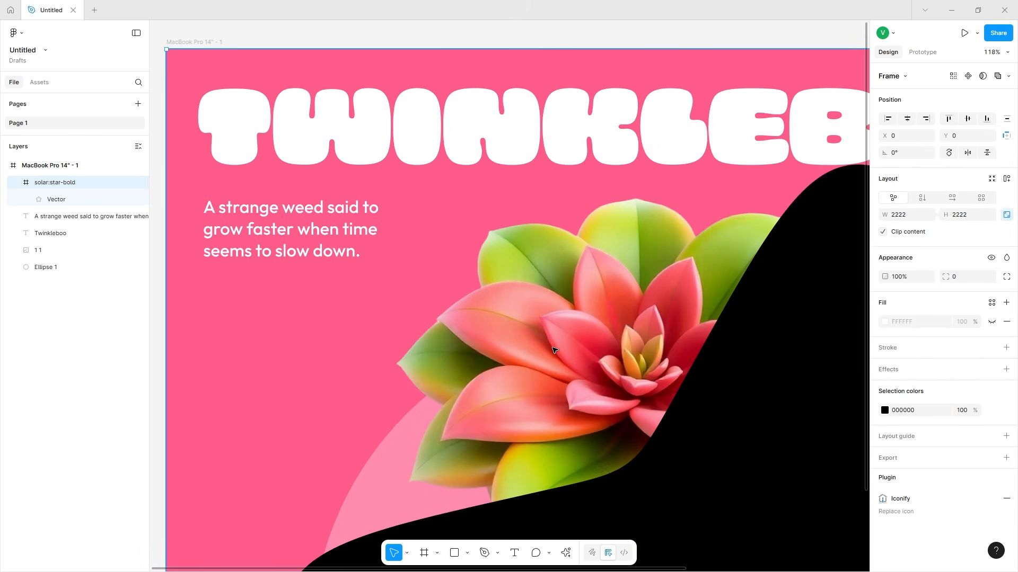
pyautogui.scroll(-8, 552, 349)
pyautogui.scroll(-2, 552, 349)
pyautogui.moveTo(592, 209); pyautogui.dragTo(331, 266)
pyautogui.scroll(8, 464, 266)
pyautogui.moveTo(347, 193); pyautogui.dragTo(352, 410)
pyautogui.moveTo(327, 439); pyautogui.dragTo(341, 268)
# Duplicate the star icon to build a row of five stars below the tagline
pyautogui.hotkey('ctrl', 'd')
pyautogui.keyDown('shift'); pyautogui.click(273, 268); pyautogui.keyUp('shift')
pyautogui.hotkey('ctrl', 'd')
pyautogui.moveTo(273, 268); pyautogui.dragTo(558, 264)
pyautogui.click(418, 265)
pyautogui.hotkey('ctrl', 'd')
# Select all five stars and distribute them evenly with a spacing of 2
pyautogui.keyDown('shift'); pyautogui.click(487, 265); pyautogui.keyUp('shift')
pyautogui.keyDown('shift'); pyautogui.click(418, 265); pyautogui.keyUp('shift')
pyautogui.keyDown('shift'); pyautogui.click(360, 264); pyautogui.keyUp('shift')
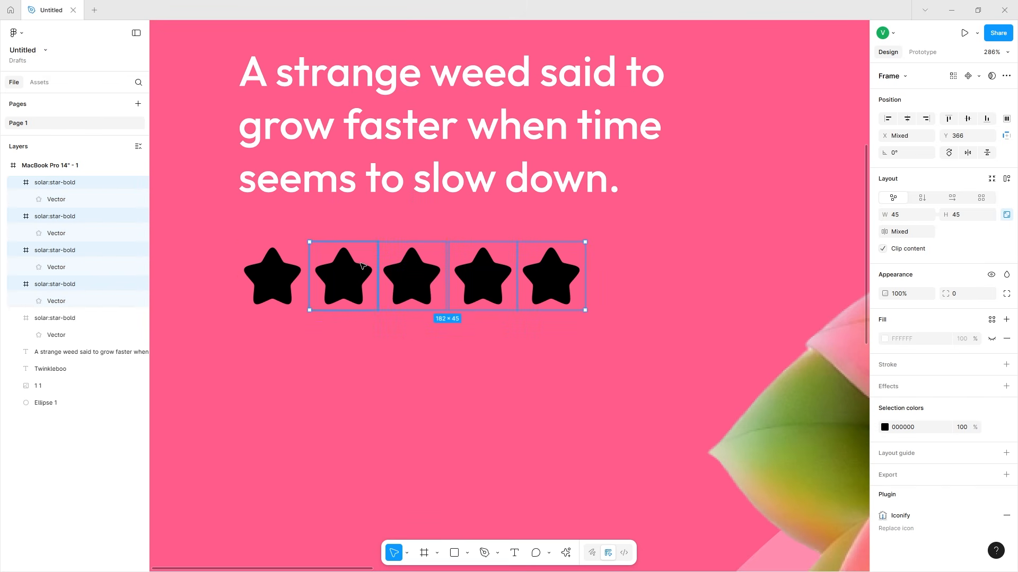
pyautogui.keyDown('shift'); pyautogui.click(282, 259); pyautogui.keyUp('shift')
pyautogui.click(576, 302)
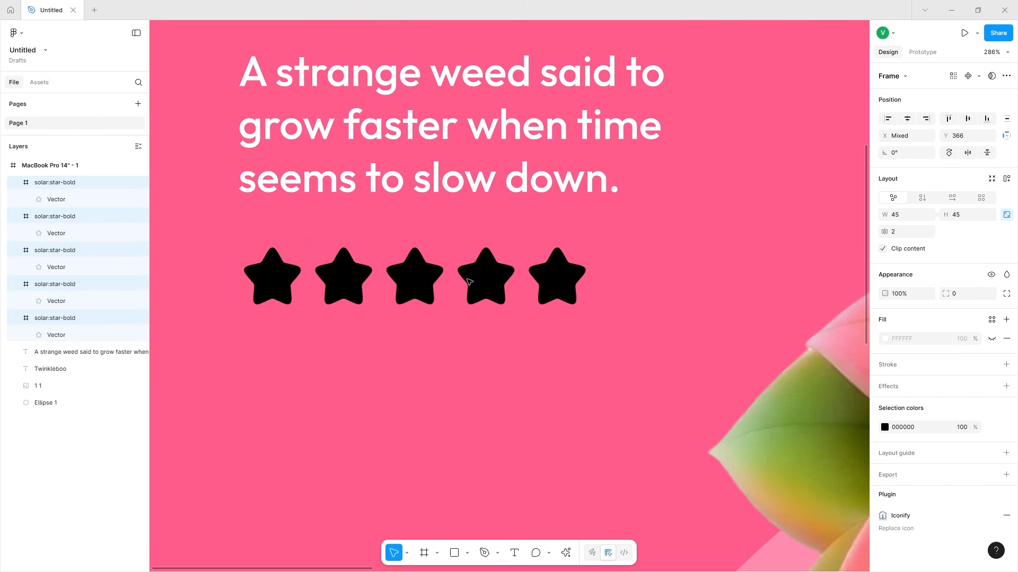
# Move the star row to about Y 340 and the tagline up to about Y 222
pyautogui.scroll(-10, 469, 282)
pyautogui.hscroll(2, 456, 275)
pyautogui.click(419, 241)
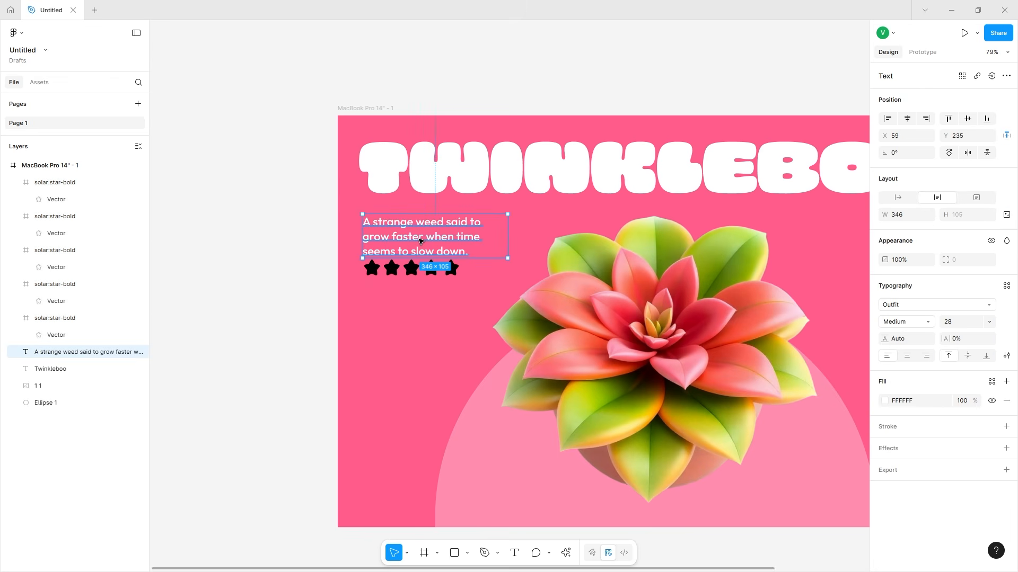
pyautogui.moveTo(418, 239); pyautogui.dragTo(418, 232)
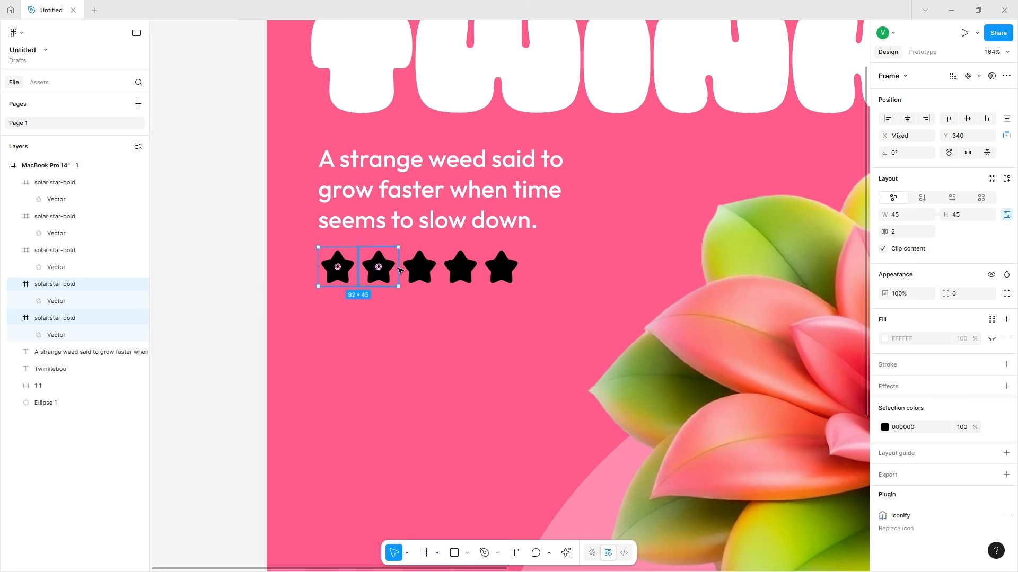
# Copy the tagline to the frame's right side at about X 1177, Y 215 and change the copy's text to "Add to Cart"
pyautogui.click(466, 215)
pyautogui.scroll(-4, 470, 212)
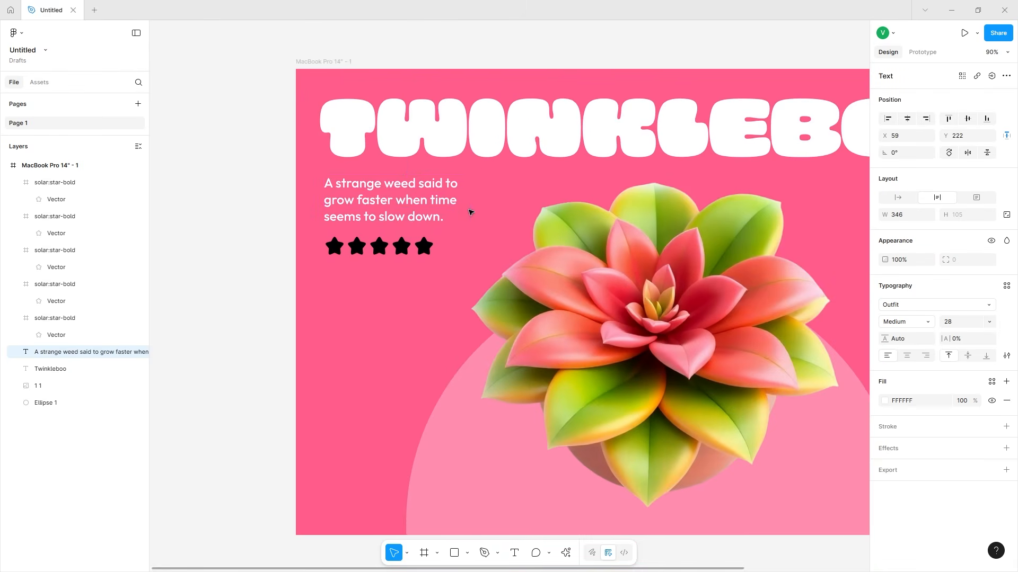
pyautogui.hscroll(1, 468, 212)
pyautogui.keyDown('alt'); pyautogui.moveTo(330, 189); pyautogui.dragTo(661, 178); pyautogui.keyUp('alt')
pyautogui.hscroll(4, 534, 185)
pyautogui.doubleClick(706, 183)
pyautogui.scroll(4, 707, 182)
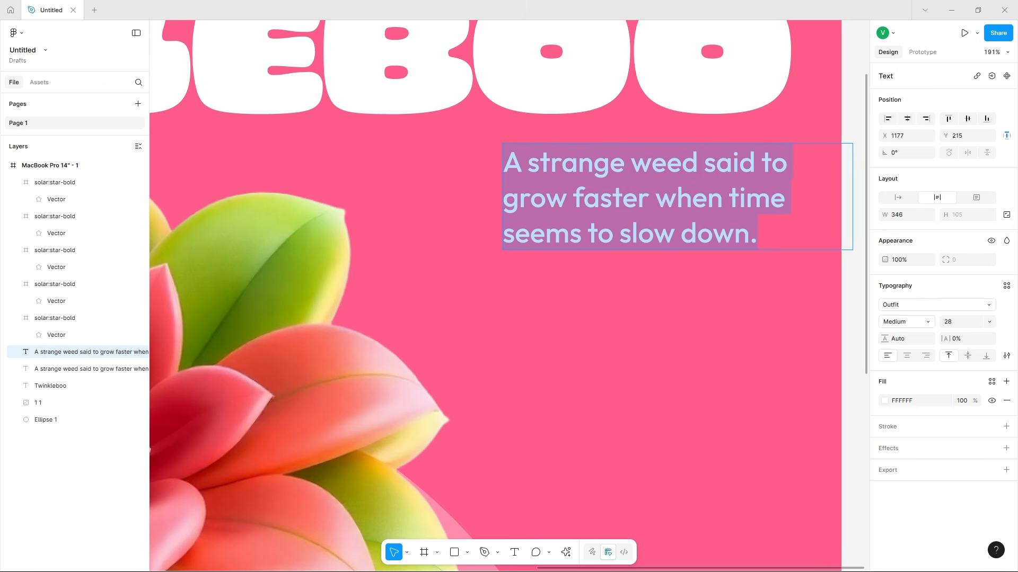
pyautogui.write('Add to Cart')
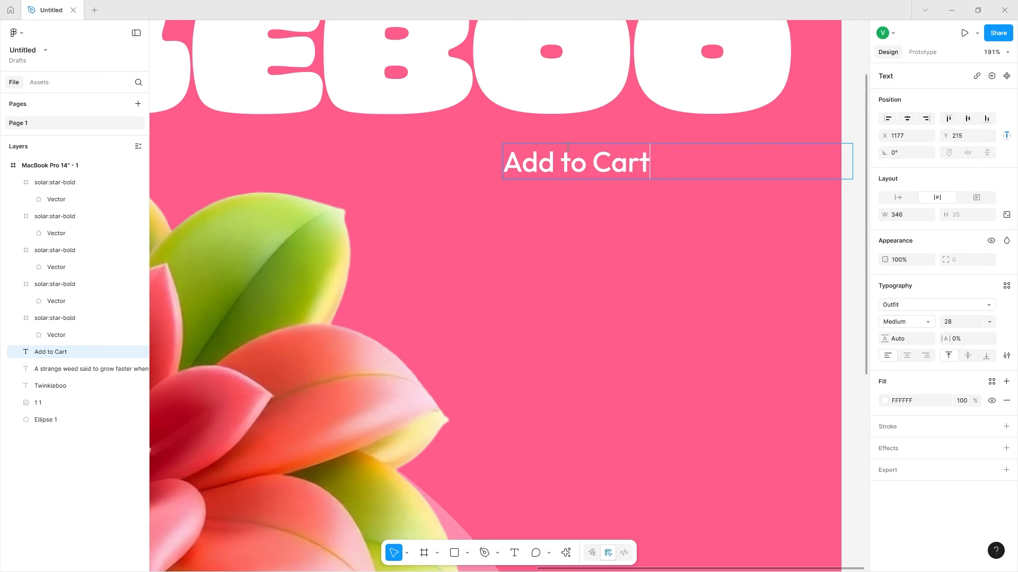
pyautogui.press('Escape')
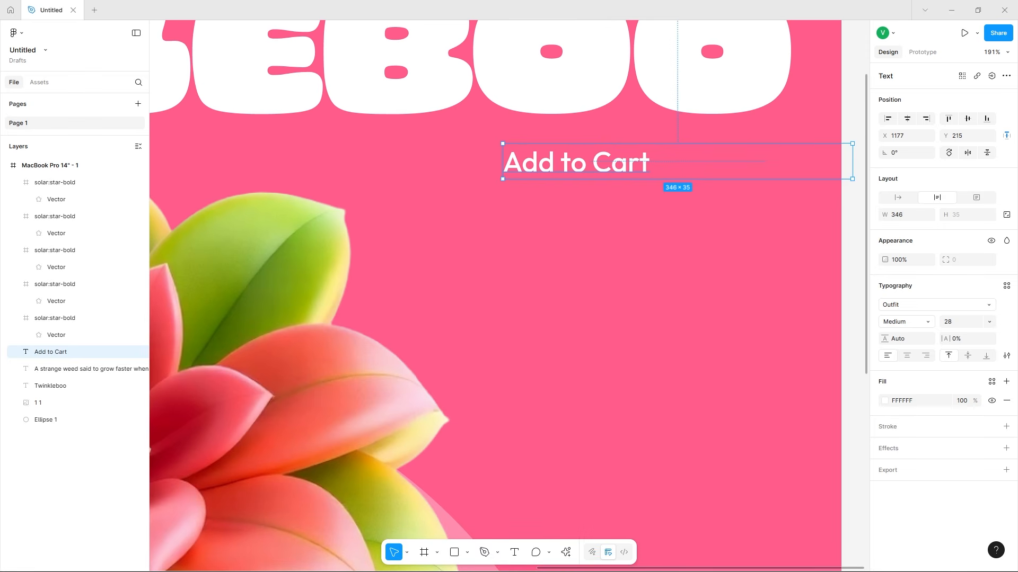
# Set the Add to Cart text to auto width and uppercase, and move it to about X 1182, Y 225
pyautogui.click(898, 198)
pyautogui.click(1005, 357)
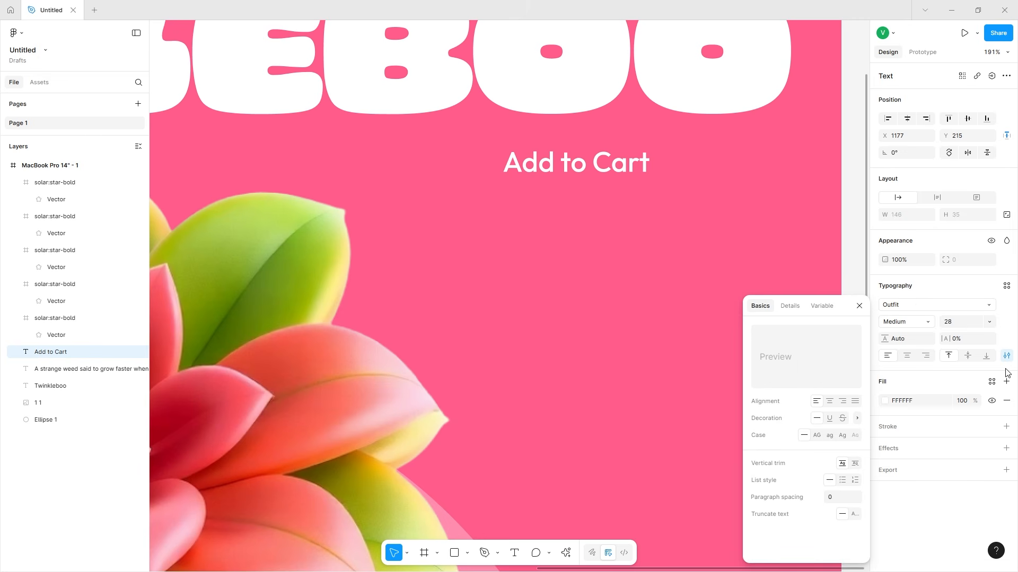
pyautogui.click(815, 436)
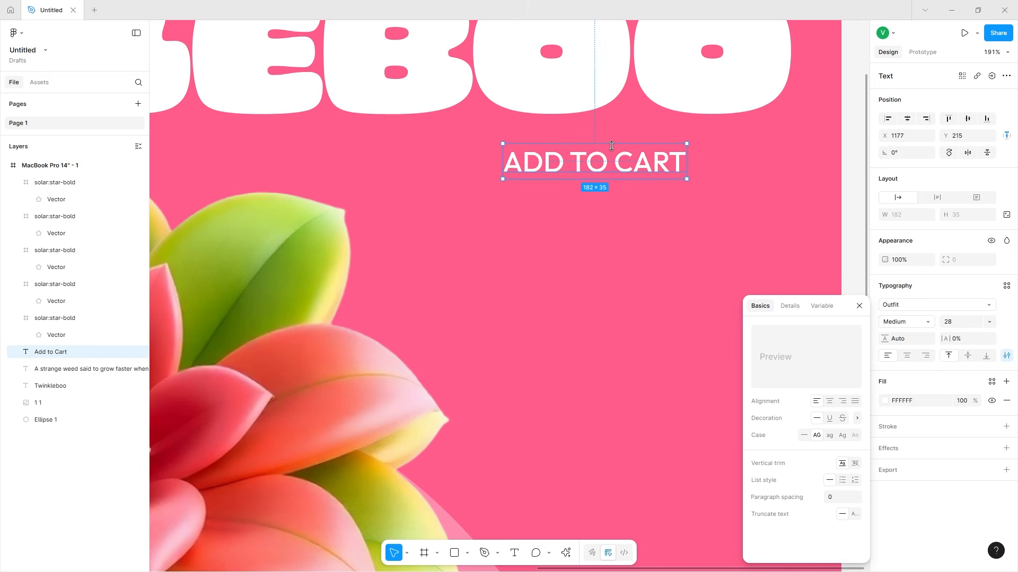
pyautogui.moveTo(594, 165); pyautogui.dragTo(600, 175)
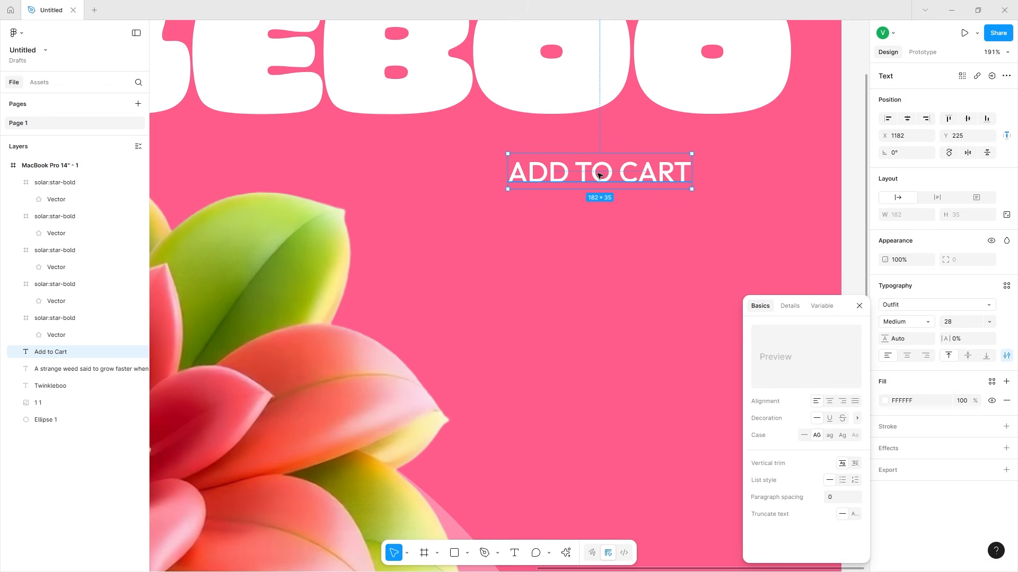
# Wrap the Add to Cart text in an auto layout frame with horizontal padding of 53 and vertical padding of 20
pyautogui.rightClick(635, 176)
pyautogui.click(675, 274)
pyautogui.hotkey('shift', 'a')
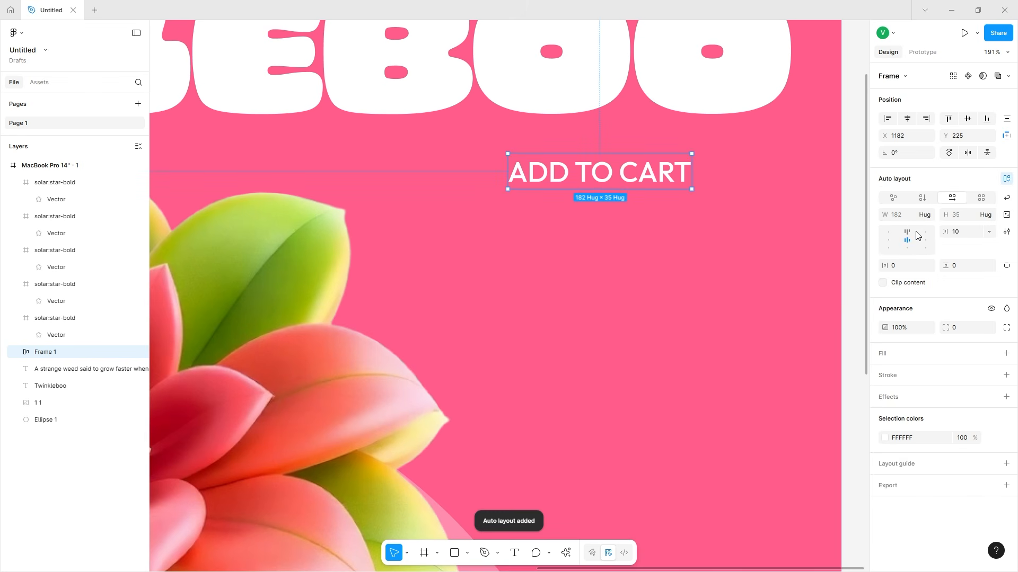
pyautogui.moveTo(884, 265); pyautogui.dragTo(945, 267)
pyautogui.click(954, 265)
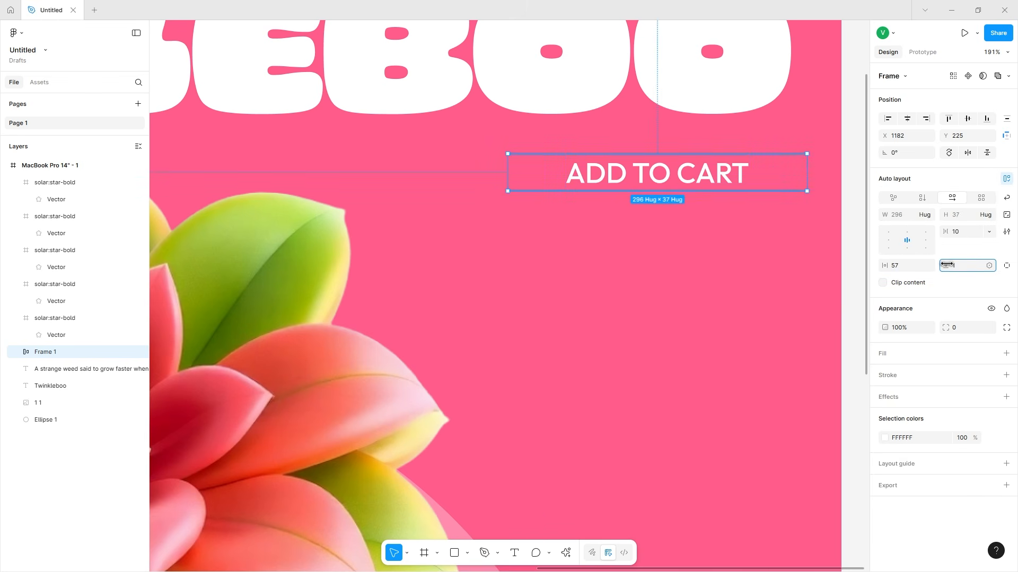
pyautogui.write('20')
pyautogui.press('Return')
pyautogui.click(737, 194)
pyautogui.click(700, 169)
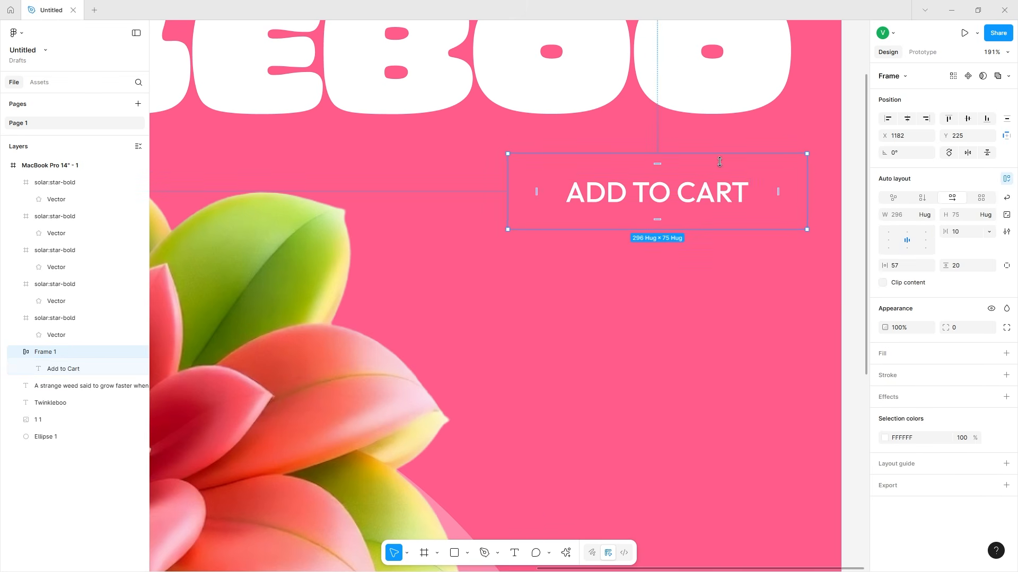
pyautogui.moveTo(884, 266); pyautogui.dragTo(874, 266)
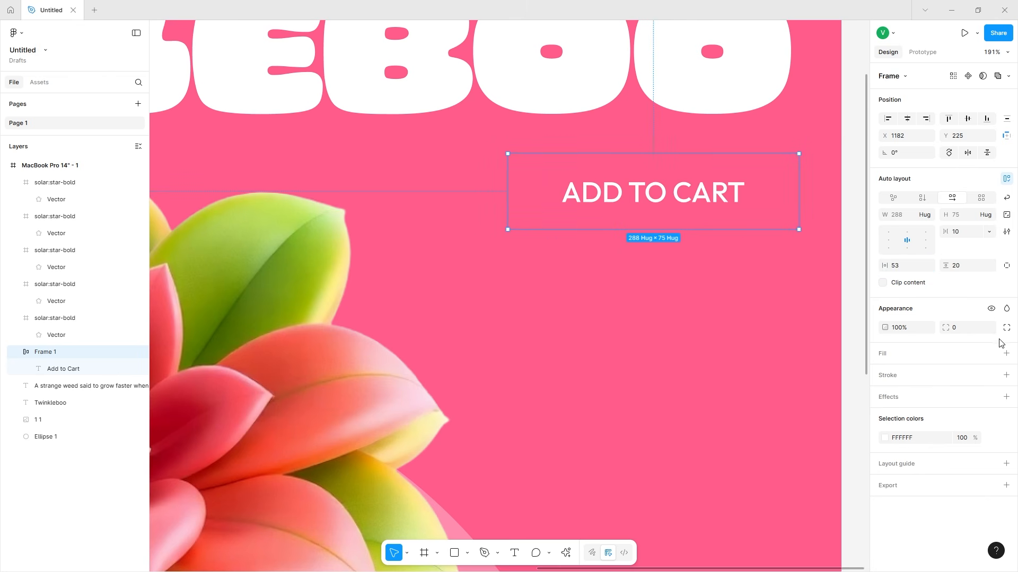
# Give the Add to Cart button a white FFFFFF fill and set its text to black 000000 in ExtraBold
pyautogui.click(1005, 354)
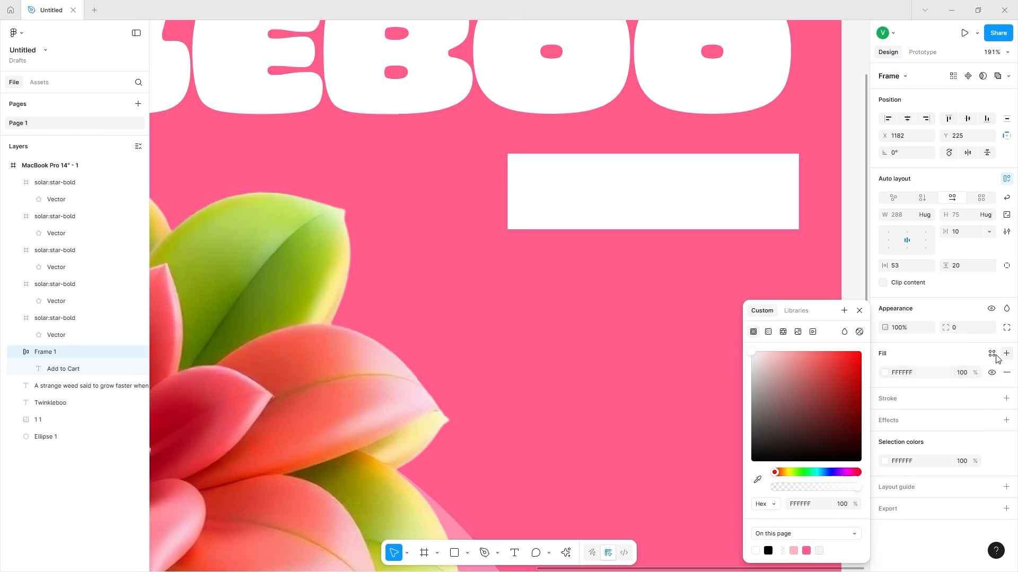
pyautogui.doubleClick(676, 189)
pyautogui.click(884, 399)
pyautogui.moveTo(834, 355); pyautogui.dragTo(713, 508)
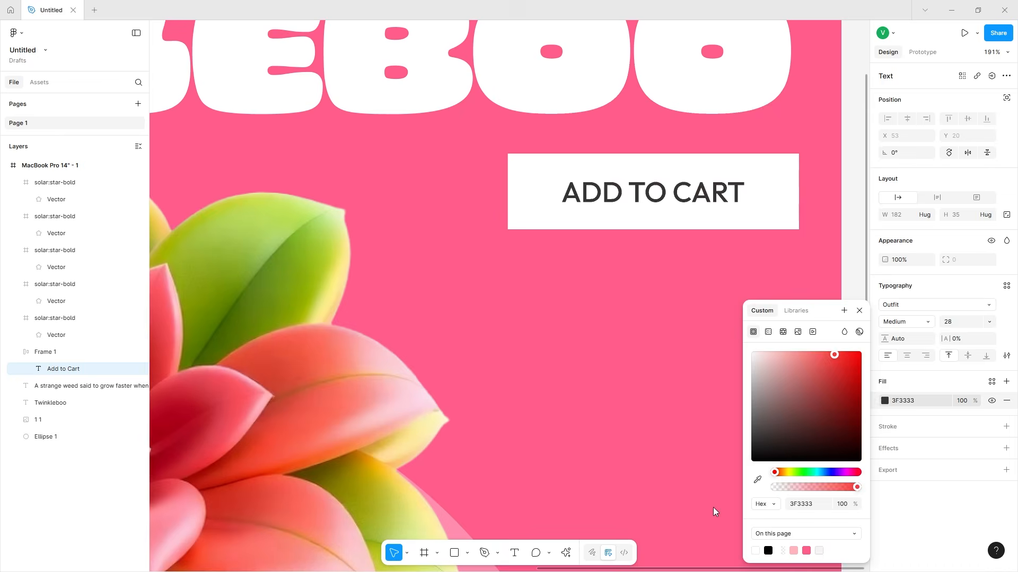
pyautogui.click(905, 322)
pyautogui.click(903, 360)
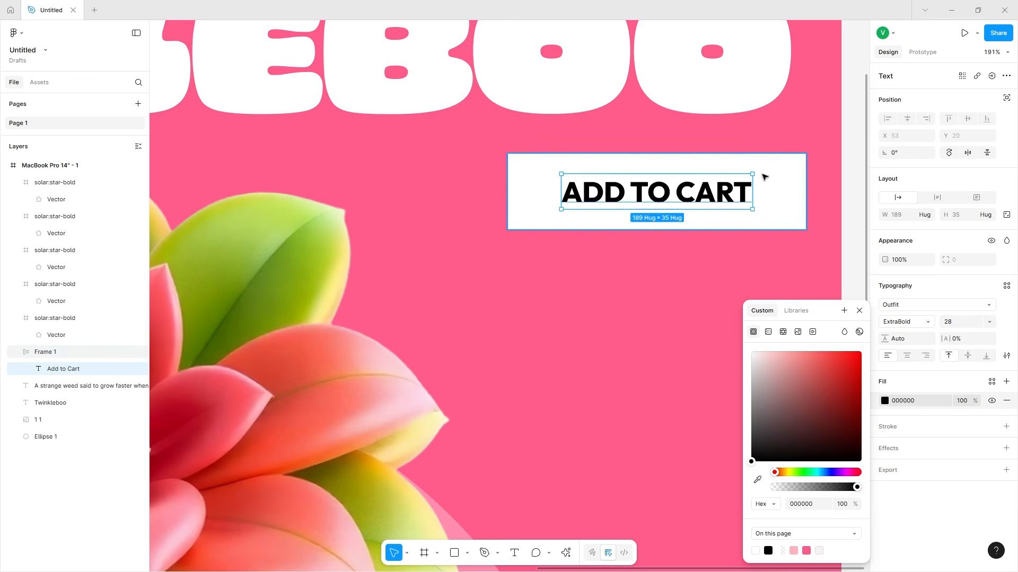
# Round the Add to Cart button's corners to radius 19 and duplicate it just below, at about X 1169, Y 327
pyautogui.press('Escape')
pyautogui.moveTo(946, 327); pyautogui.dragTo(957, 327)
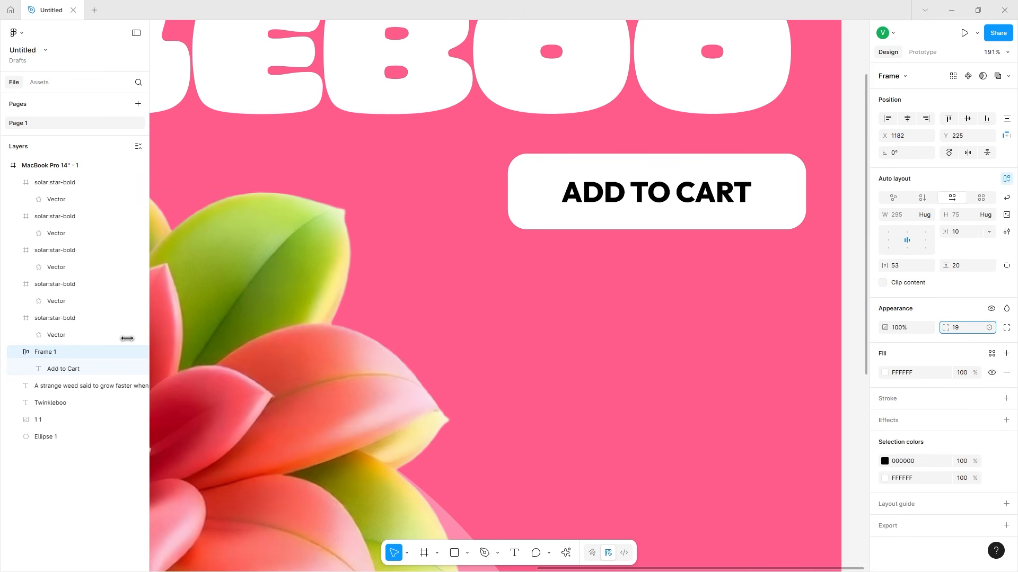
pyautogui.moveTo(761, 193); pyautogui.dragTo(742, 293)
pyautogui.hotkey('ctrl', 'd')
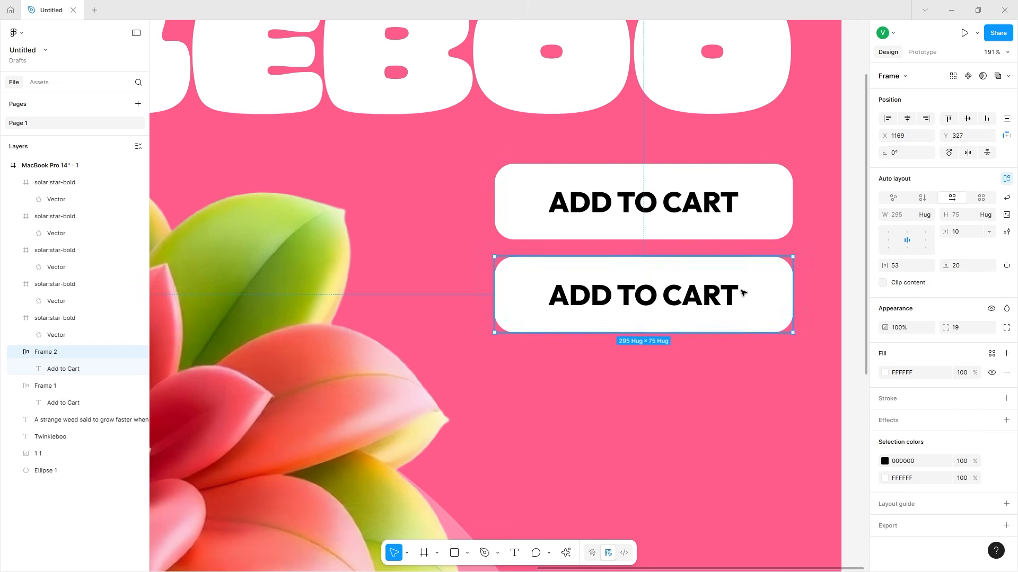
# Invert the lower button's colors to white text on a black fill
pyautogui.click(885, 462)
pyautogui.moveTo(774, 392); pyautogui.dragTo(751, 352)
pyautogui.click(883, 478)
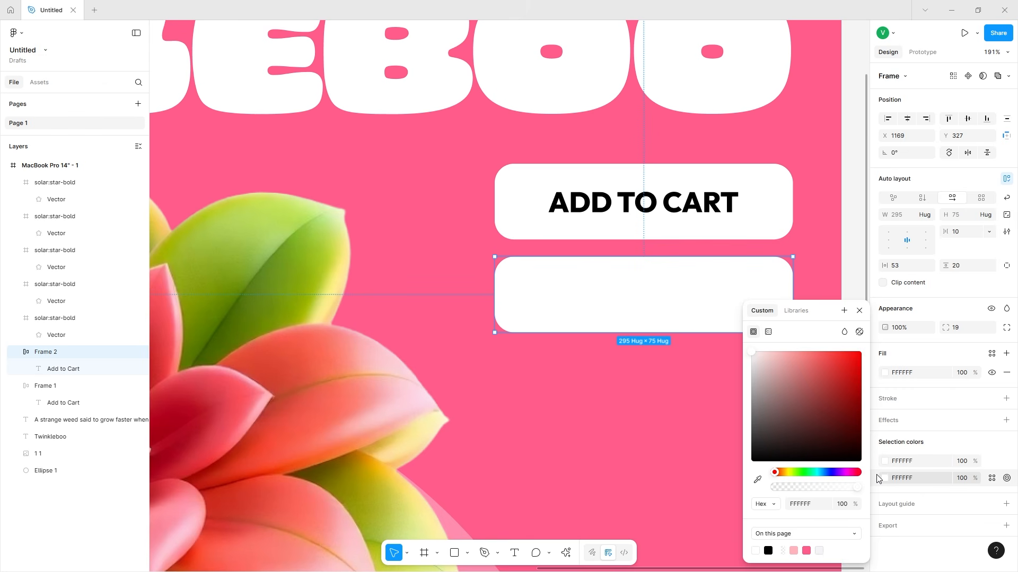
pyautogui.moveTo(839, 445); pyautogui.dragTo(734, 485)
# Center the black button's text, set it to auto height, and change its wording to "buy now"
pyautogui.doubleClick(610, 297)
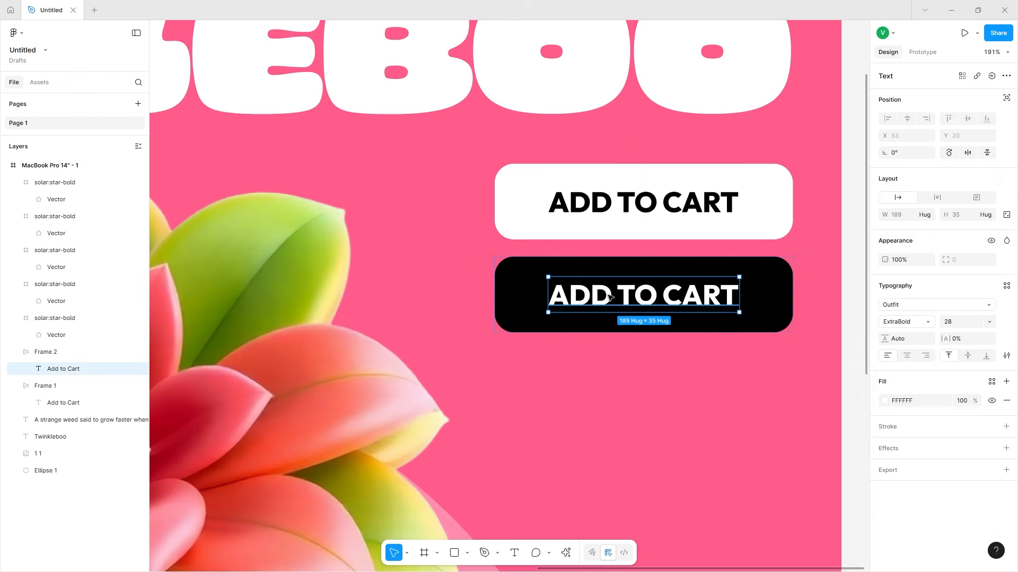
pyautogui.doubleClick(610, 297)
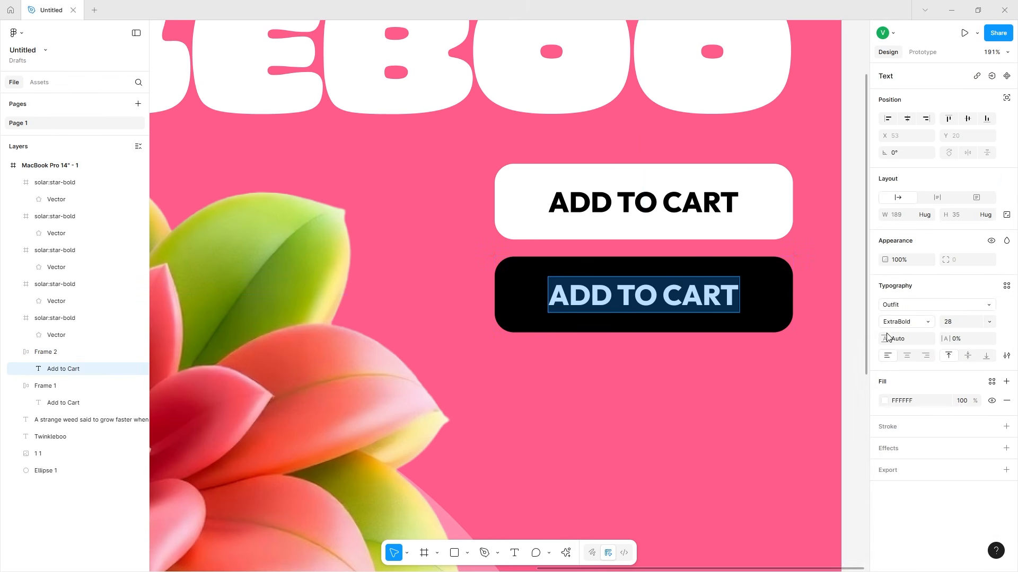
pyautogui.click(907, 355)
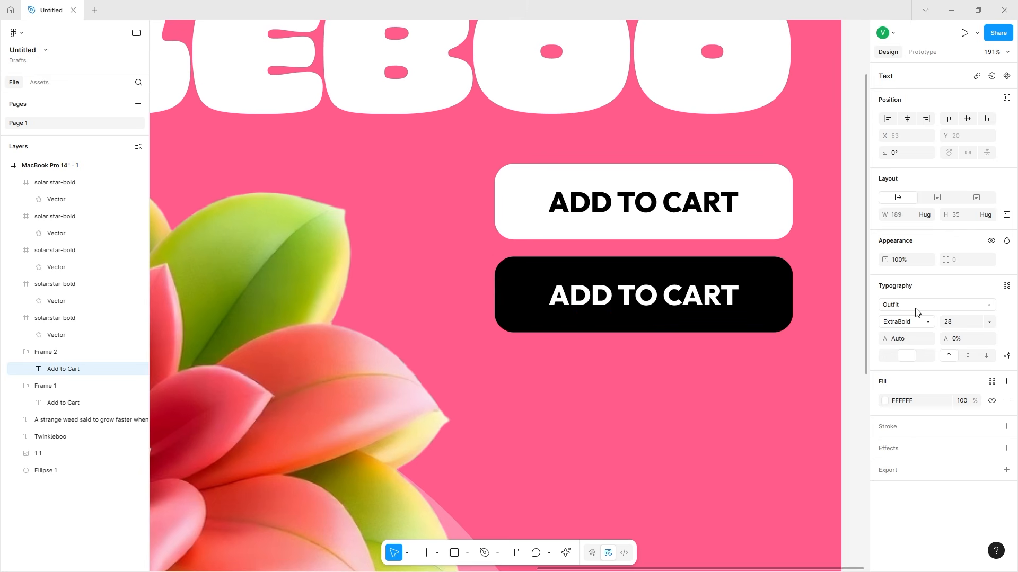
pyautogui.click(937, 199)
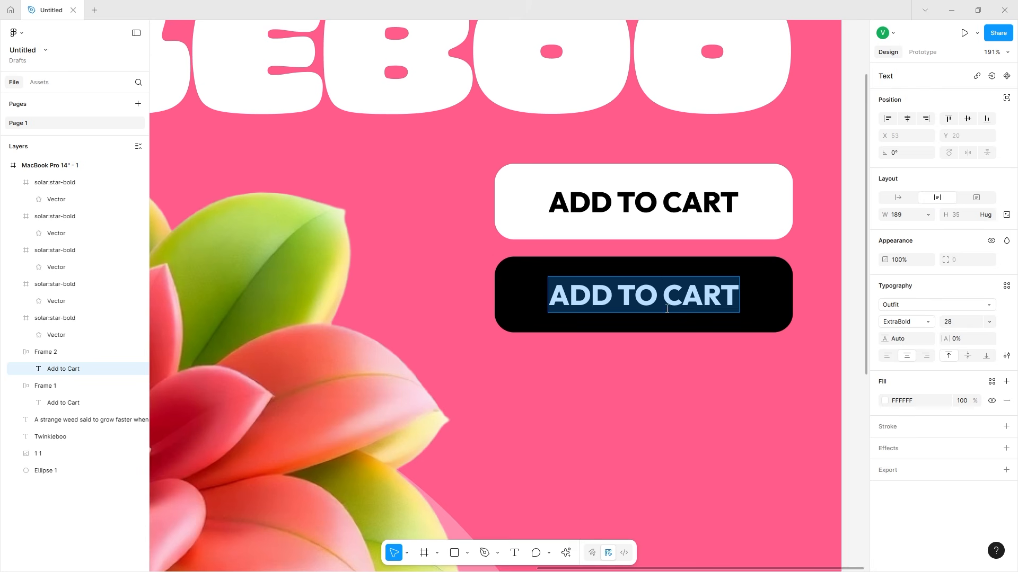
pyautogui.write('buy')
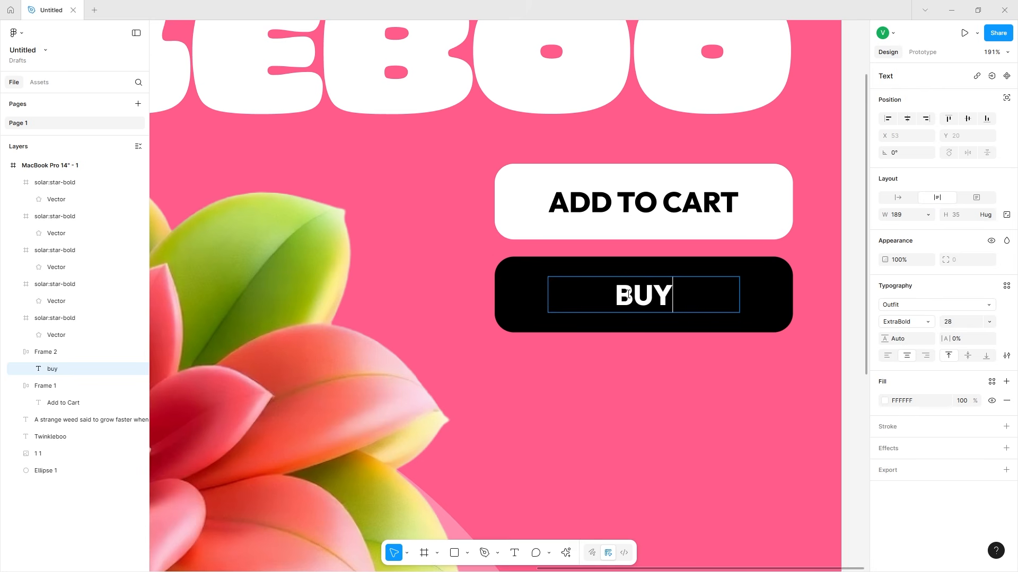
pyautogui.write(' now')
pyautogui.click(659, 352)
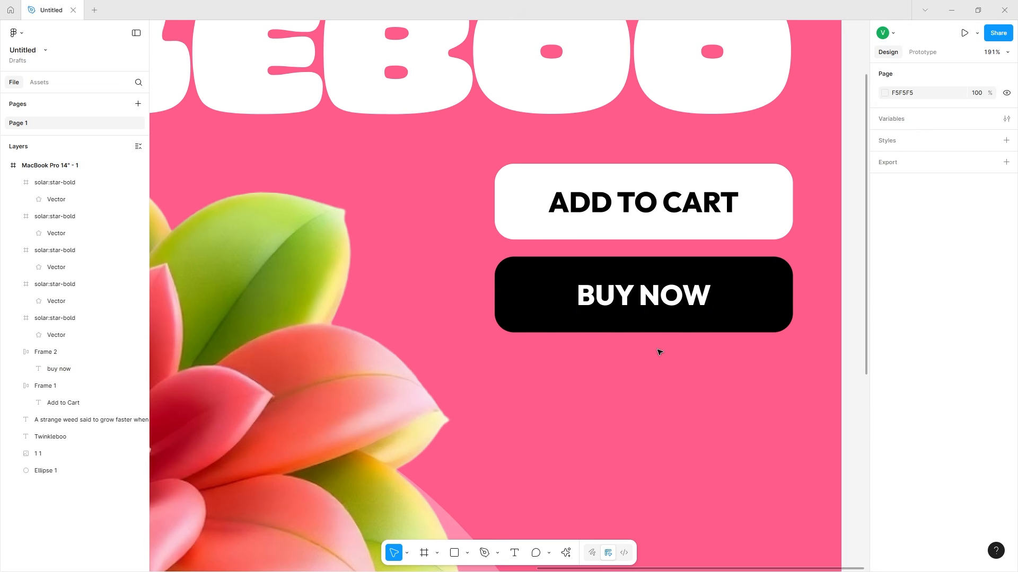
# Set the Buy Now text to auto width and move the button to about X 1225, Y 333, right-aligned with Add to Cart
pyautogui.scroll(-5, 665, 306)
pyautogui.scroll(4, 742, 305)
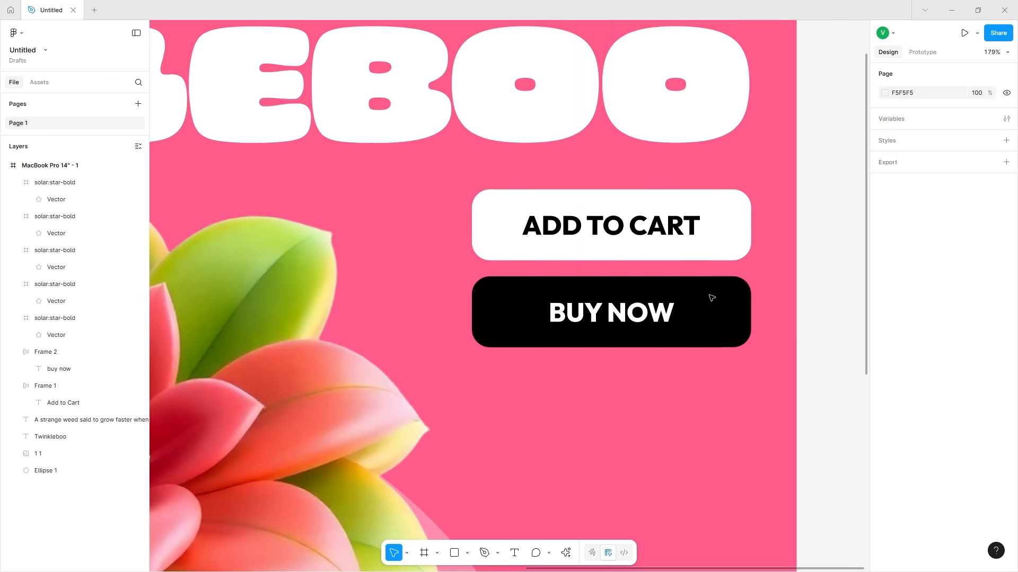
pyautogui.click(711, 299)
pyautogui.doubleClick(611, 312)
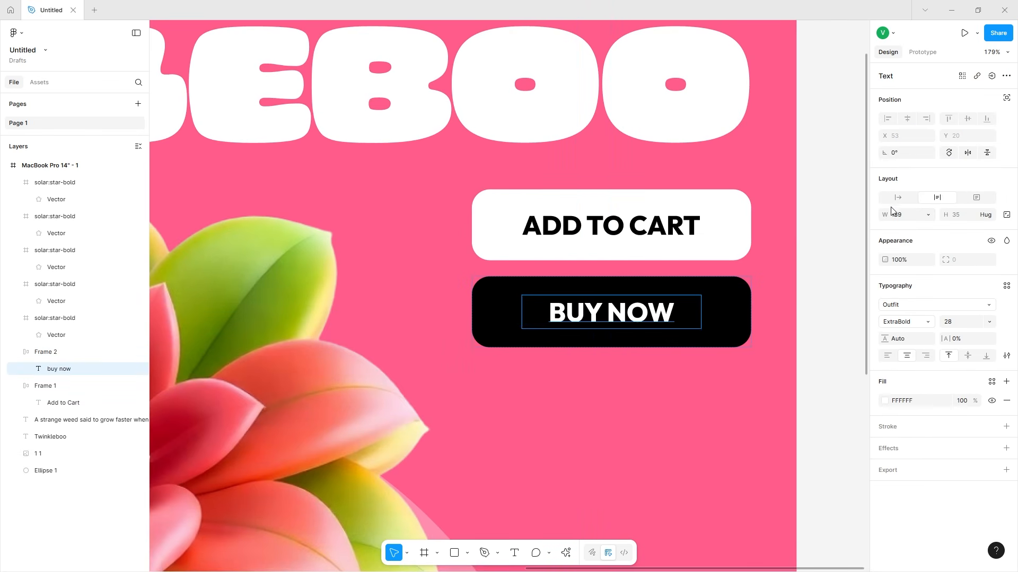
pyautogui.click(905, 200)
pyautogui.moveTo(673, 312); pyautogui.dragTo(717, 291)
# Group the Add to Cart and Buy Now buttons
pyautogui.hotkey('shift', '1')
pyautogui.scroll(-3, 702, 212)
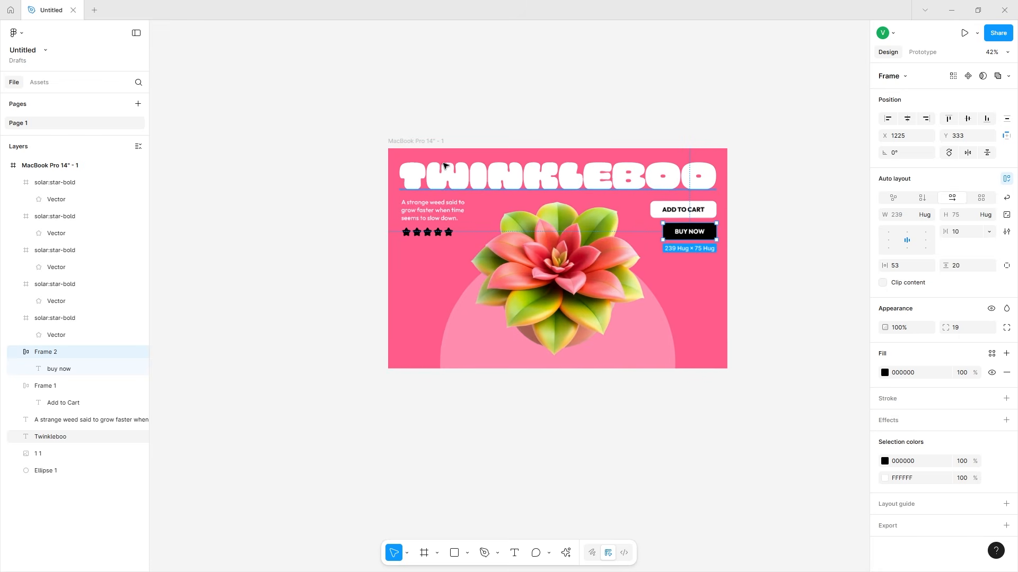
pyautogui.click(740, 205)
pyautogui.scroll(5, 739, 205)
pyautogui.moveTo(732, 196); pyautogui.dragTo(640, 276)
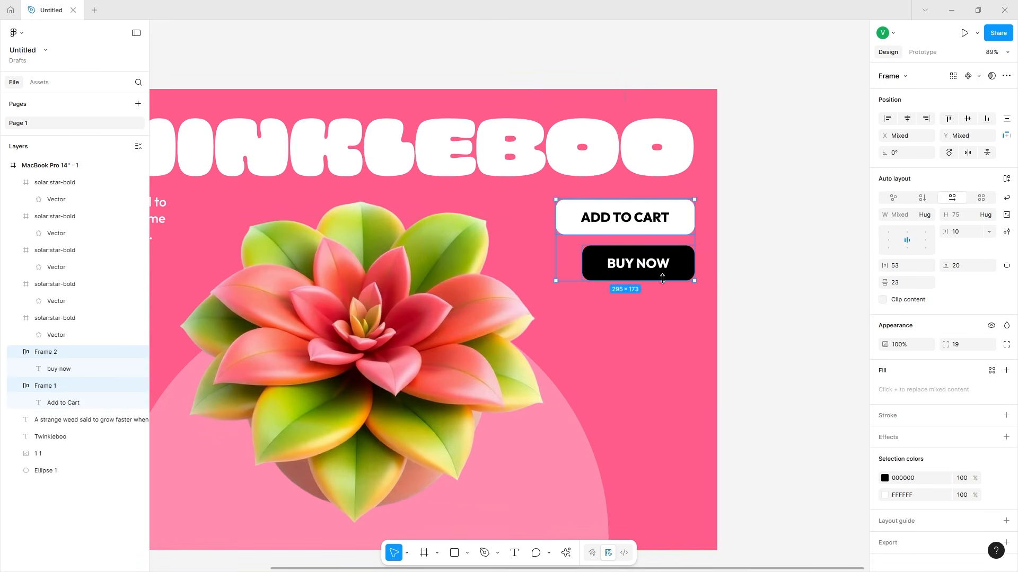
pyautogui.hotkey('ctrl', 'g')
# Group the tagline with the five stars beneath it
pyautogui.hscroll(-6, 666, 265)
pyautogui.scroll(1, 665, 265)
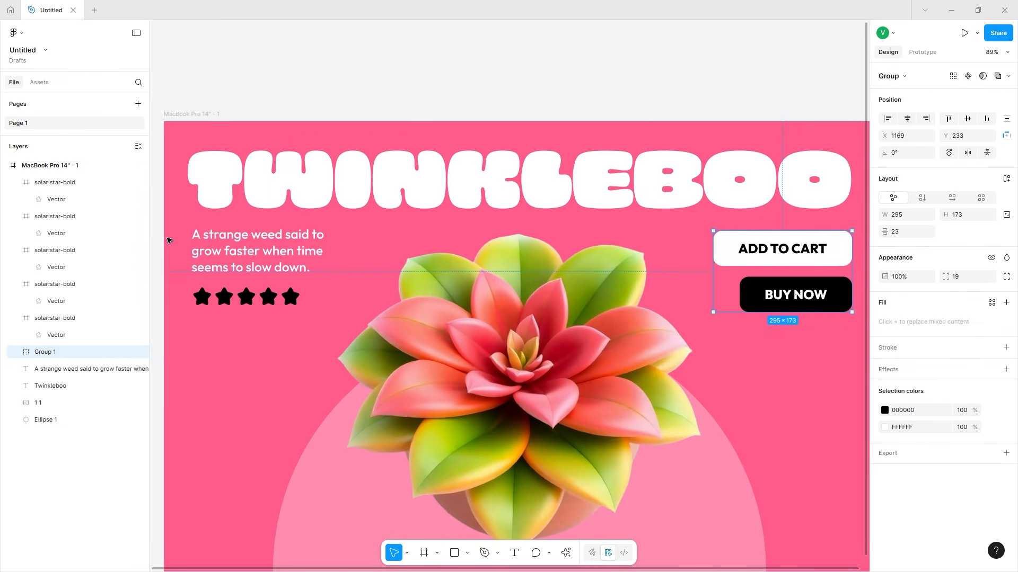
pyautogui.moveTo(168, 236); pyautogui.dragTo(289, 309)
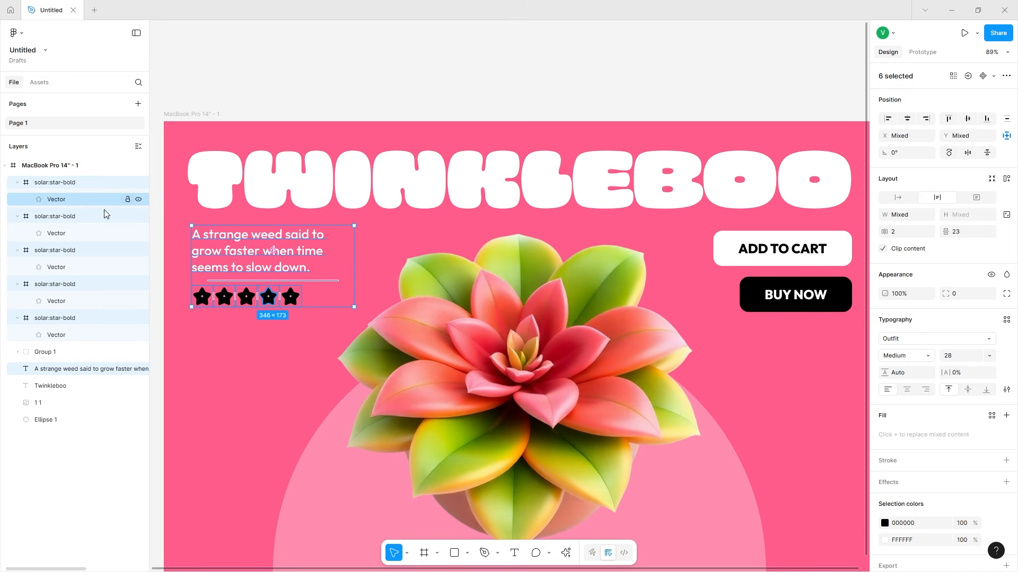
pyautogui.hotkey('ctrl', 'g')
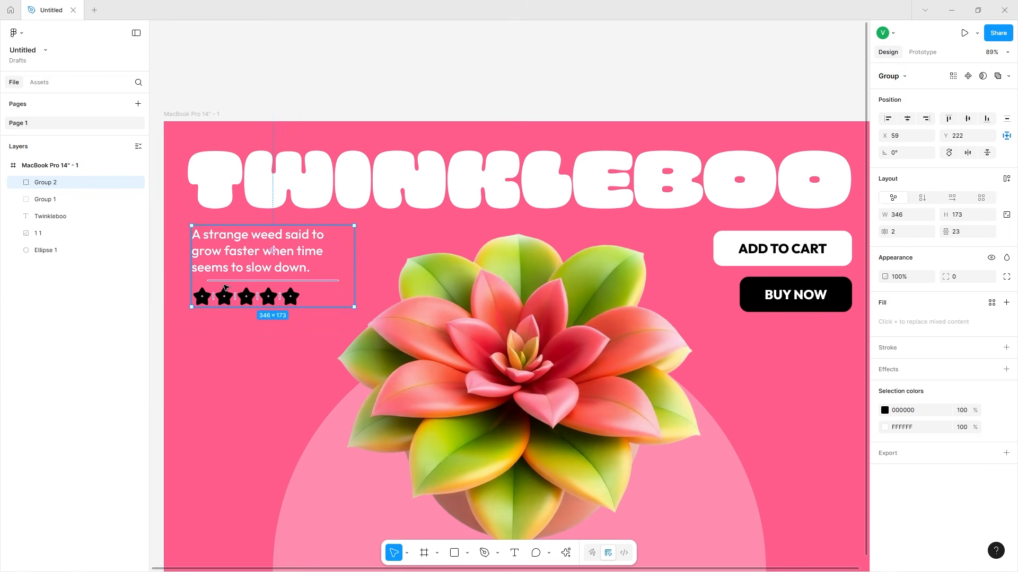
# Wrap the tagline-and-stars group and the buttons group in one horizontal auto layout frame and center it horizontally on the page
pyautogui.keyDown('shift'); pyautogui.click(757, 258); pyautogui.keyUp('shift')
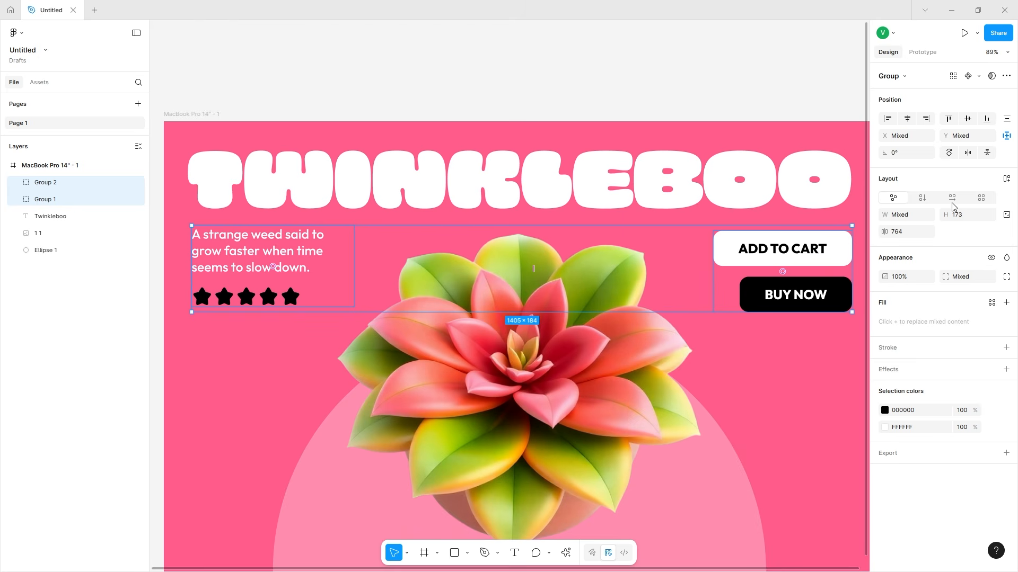
pyautogui.click(1005, 180)
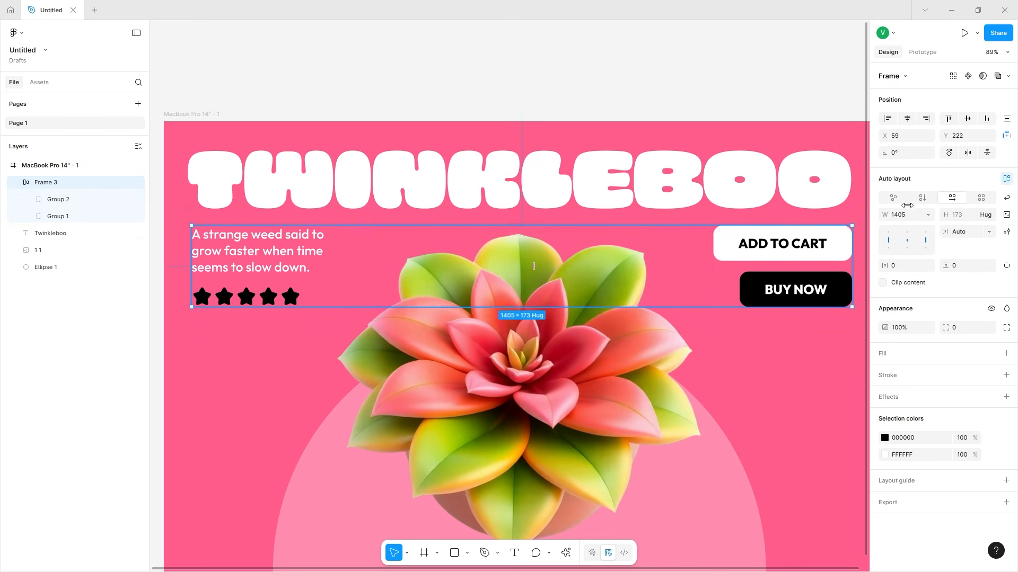
pyautogui.click(911, 121)
pyautogui.scroll(-5, 492, 175)
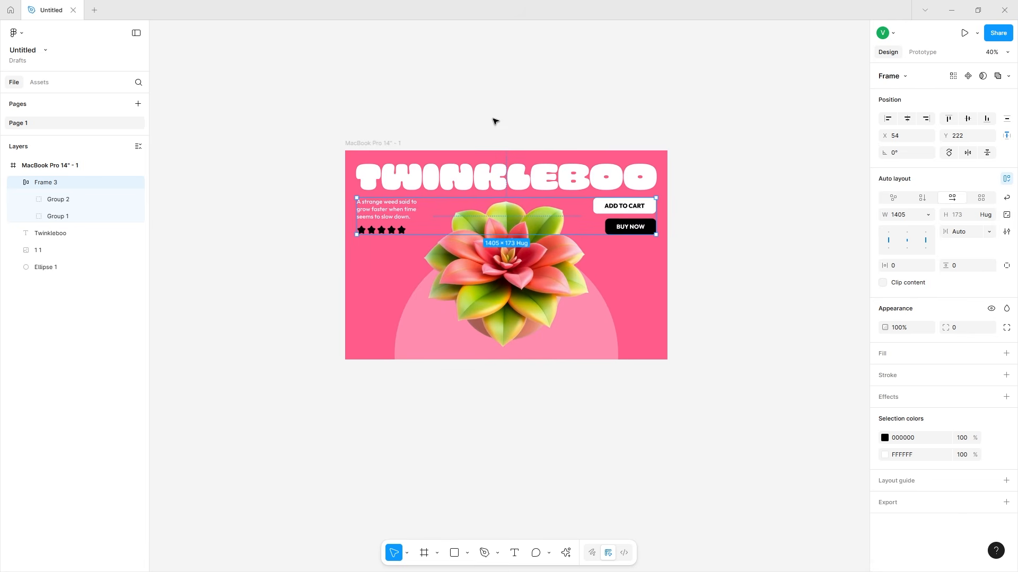
pyautogui.scroll(3, 505, 231)
pyautogui.click(334, 95)
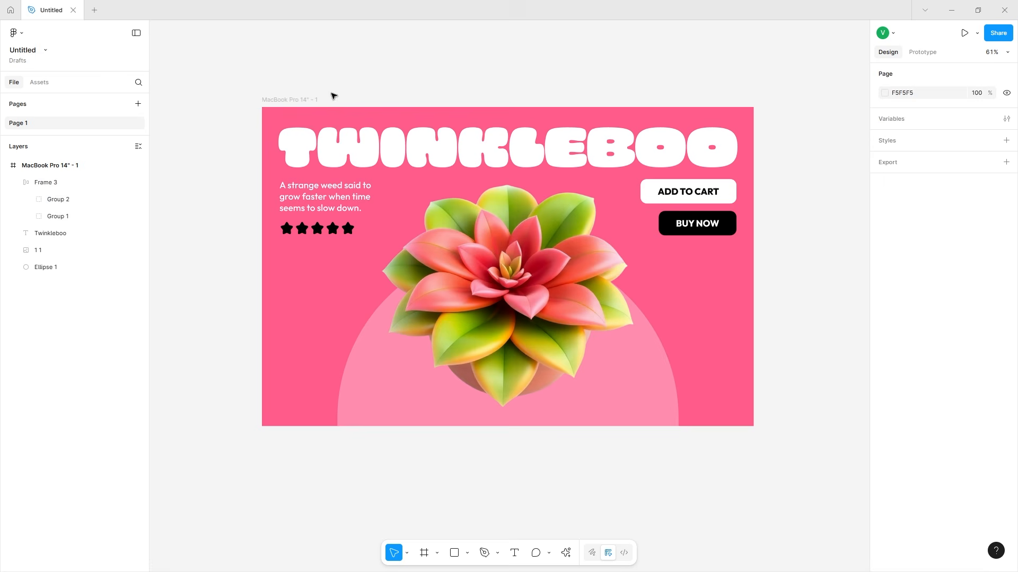
# Examine the page layout, especially the translucent circle and the lower edges of the flower on both sides
pyautogui.click(310, 98)
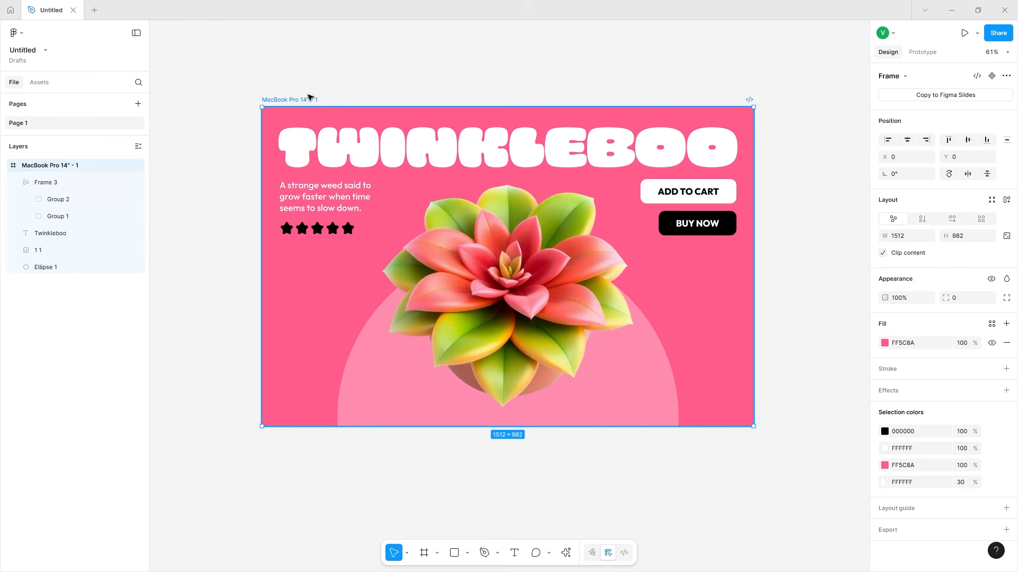
pyautogui.click(366, 387)
pyautogui.click(246, 523)
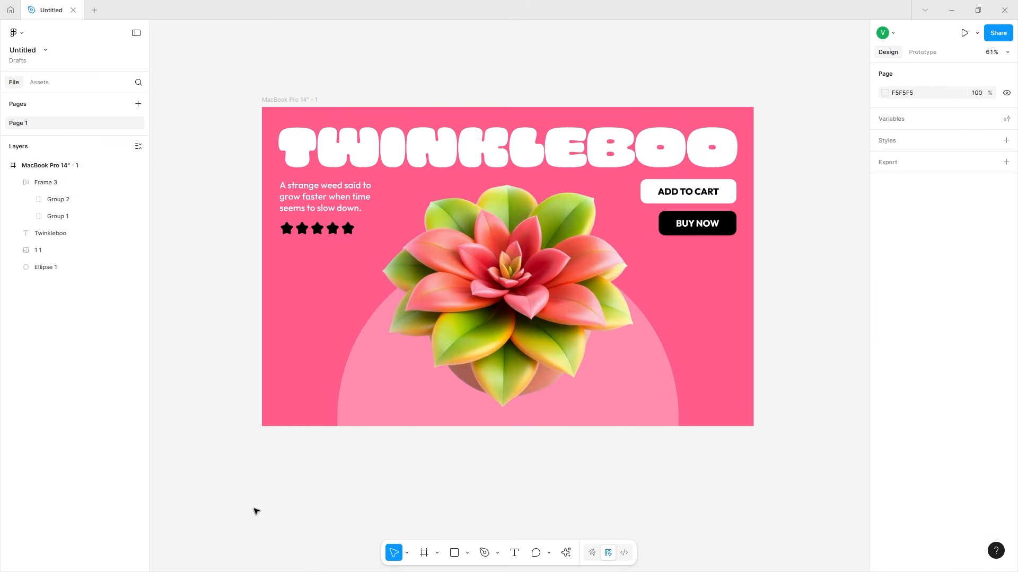
pyautogui.scroll(5, 350, 355)
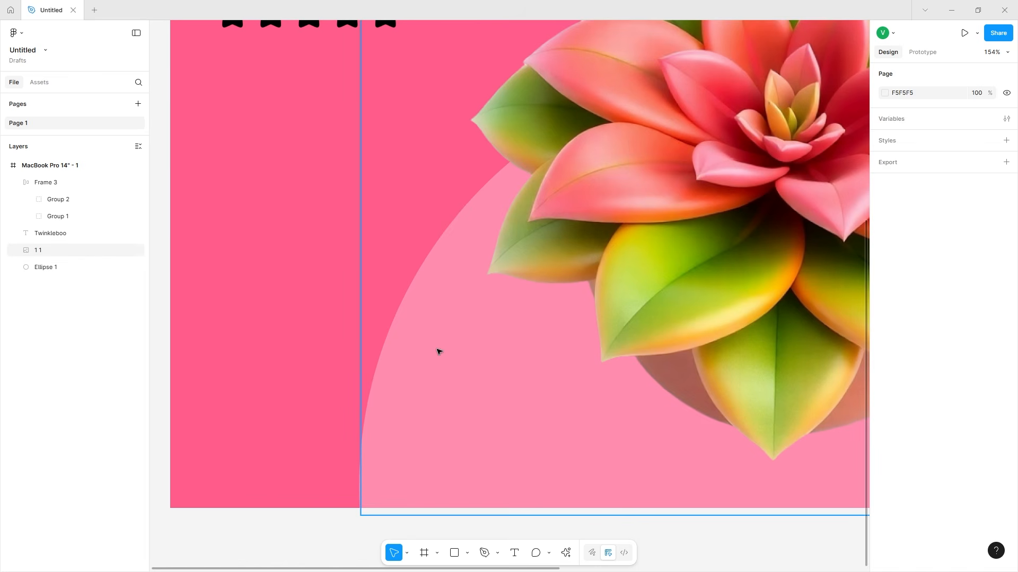
pyautogui.hscroll(10, 554, 370)
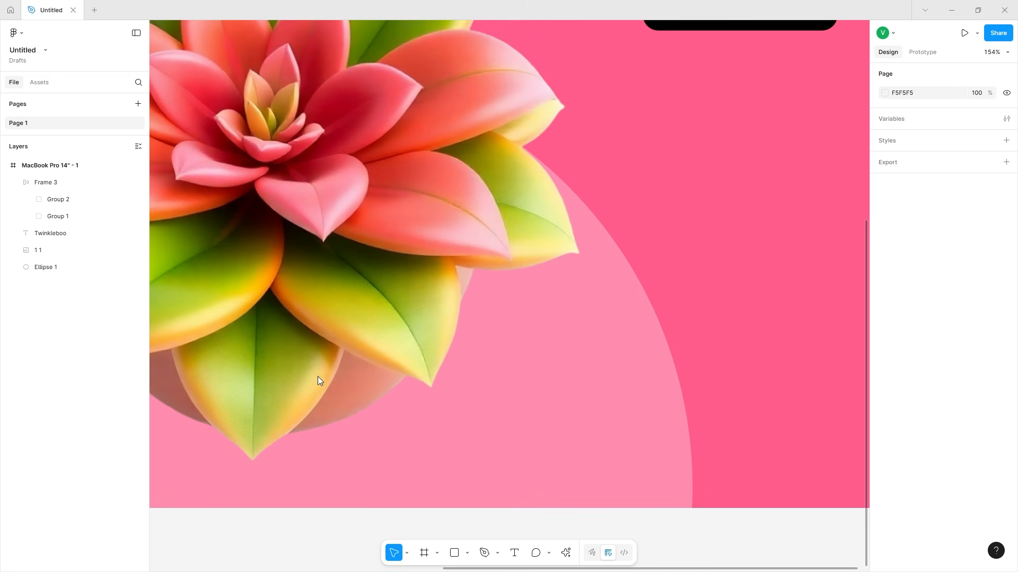
pyautogui.hscroll(-5, 472, 64)
pyautogui.hscroll(-5, 471, 64)
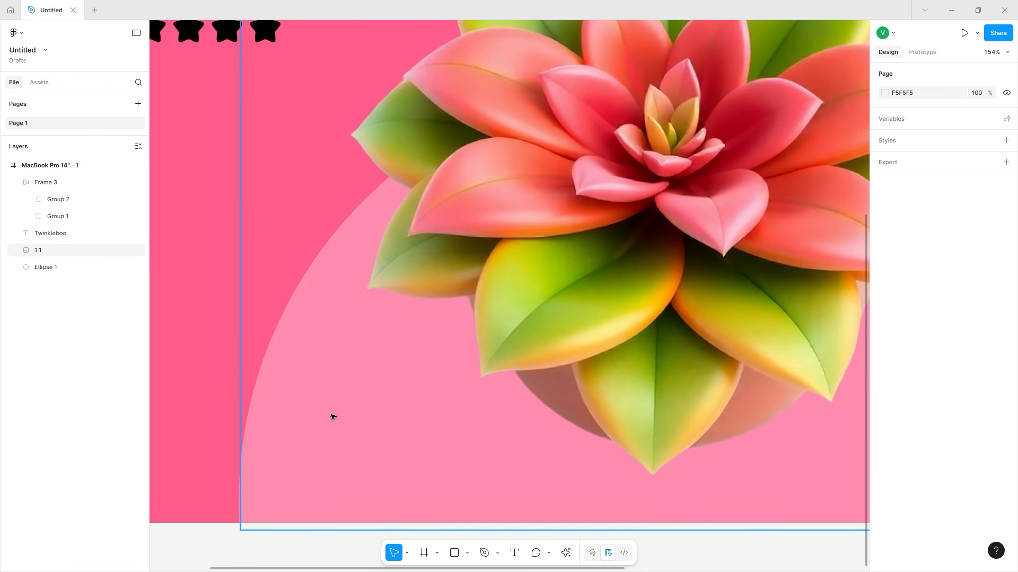
pyautogui.hscroll(10, 332, 417)
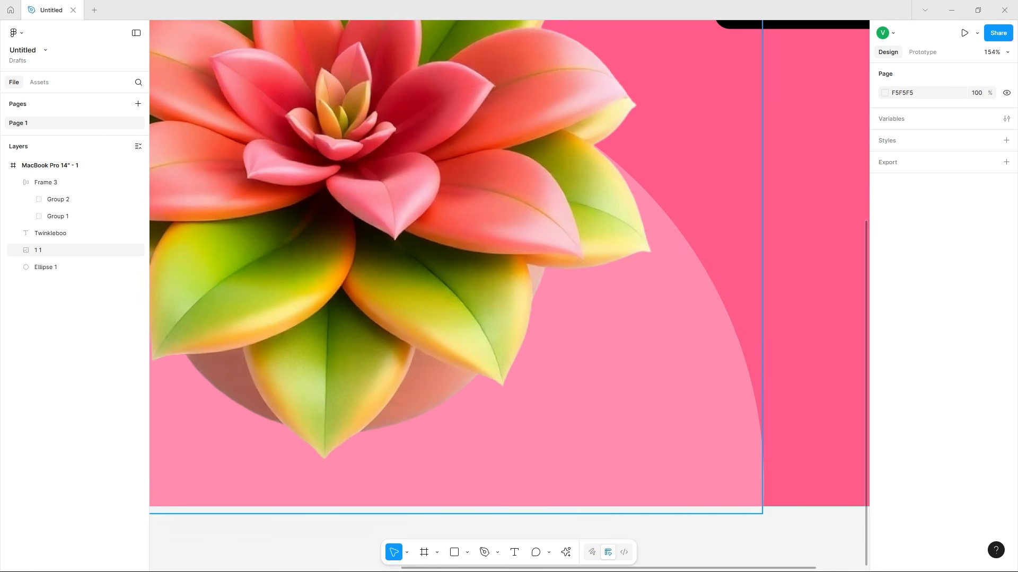
pyautogui.scroll(-10, 557, 390)
# Place the six numbered potted-plant images on the canvas to the left of the page frame, with image 1 above the others
pyautogui.click(291, 344)
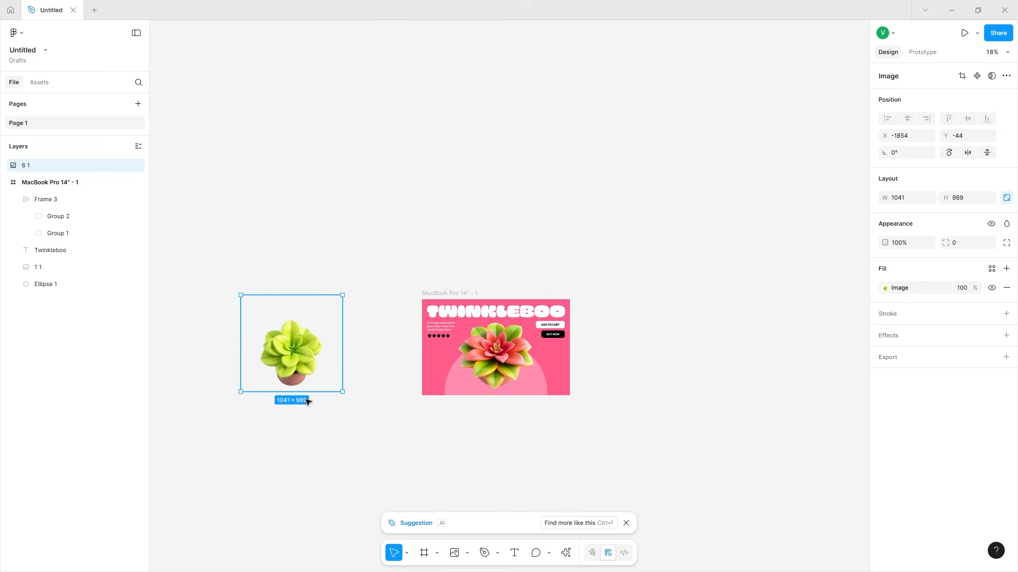
pyautogui.press('Delete')
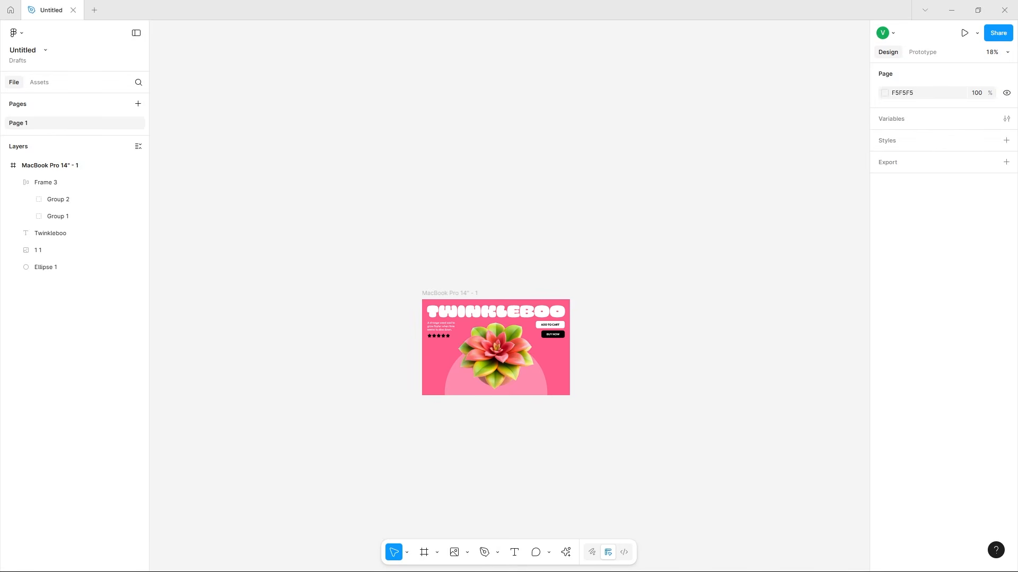
pyautogui.click(263, 325)
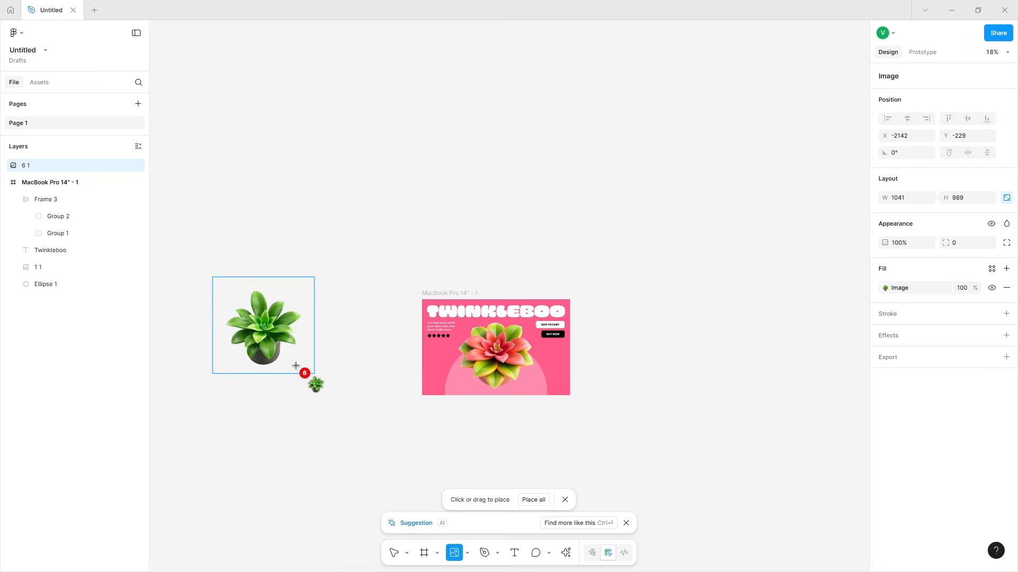
pyautogui.click(230, 423)
pyautogui.click(253, 502)
pyautogui.click(350, 486)
pyautogui.scroll(-2, 350, 486)
pyautogui.click(303, 500)
pyautogui.click(375, 488)
pyautogui.moveTo(395, 494); pyautogui.dragTo(363, 128)
# Bring the light green plant image 2 into the page frame's lower right, sized 394 × 330, at about X 1020, Y 766
pyautogui.click(25, 182)
pyautogui.click(30, 165)
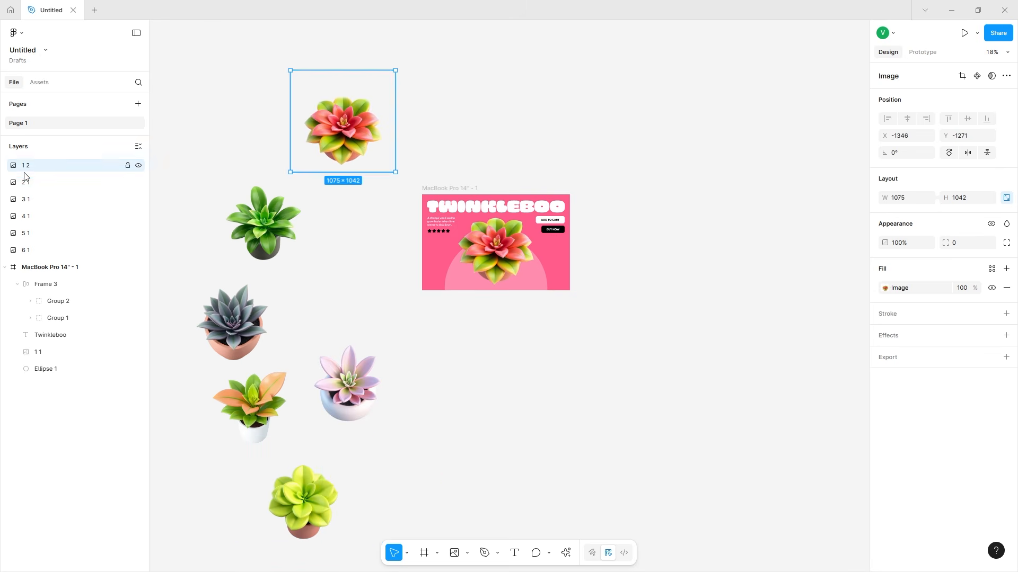
pyautogui.doubleClick(33, 166)
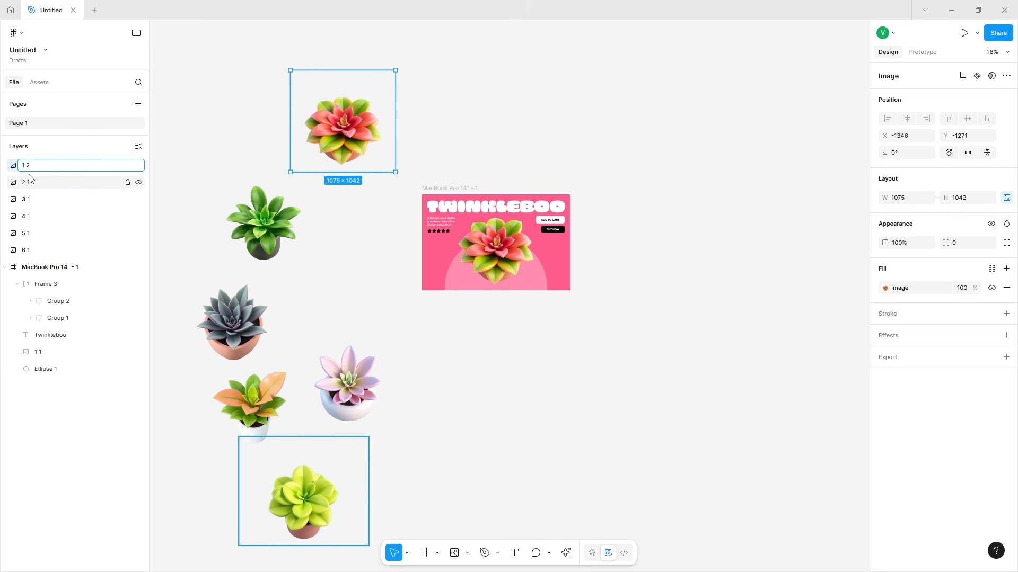
pyautogui.click(27, 182)
pyautogui.moveTo(346, 438); pyautogui.dragTo(517, 229)
pyautogui.scroll(6, 517, 229)
pyautogui.moveTo(594, 78); pyautogui.dragTo(639, 400)
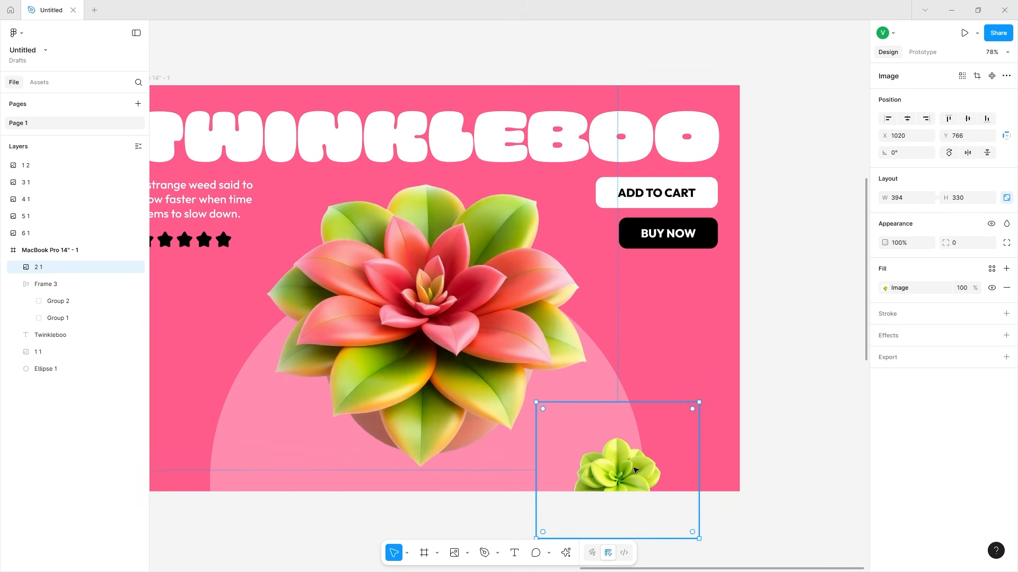
# Shrink the light green plant to about 276 × 232 and position it at about X 1130, Y 715 in the page's lower right
pyautogui.moveTo(634, 466); pyautogui.dragTo(648, 411)
pyautogui.scroll(5, 649, 411)
pyautogui.moveTo(619, 307); pyautogui.dragTo(623, 371)
pyautogui.moveTo(655, 444); pyautogui.dragTo(665, 436)
pyautogui.moveTo(601, 486); pyautogui.dragTo(673, 427)
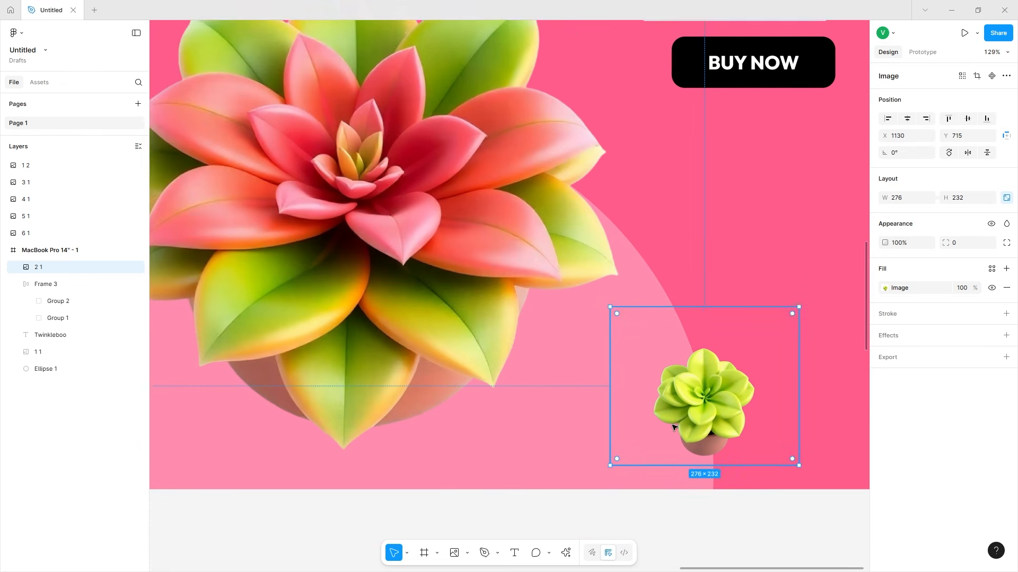
# Place a copy of the dark green plant image 6 in the page frame's lower left, sized about 369 × 351, at about X 105, Y 631
pyautogui.scroll(-4, 668, 353)
pyautogui.scroll(-8, 666, 359)
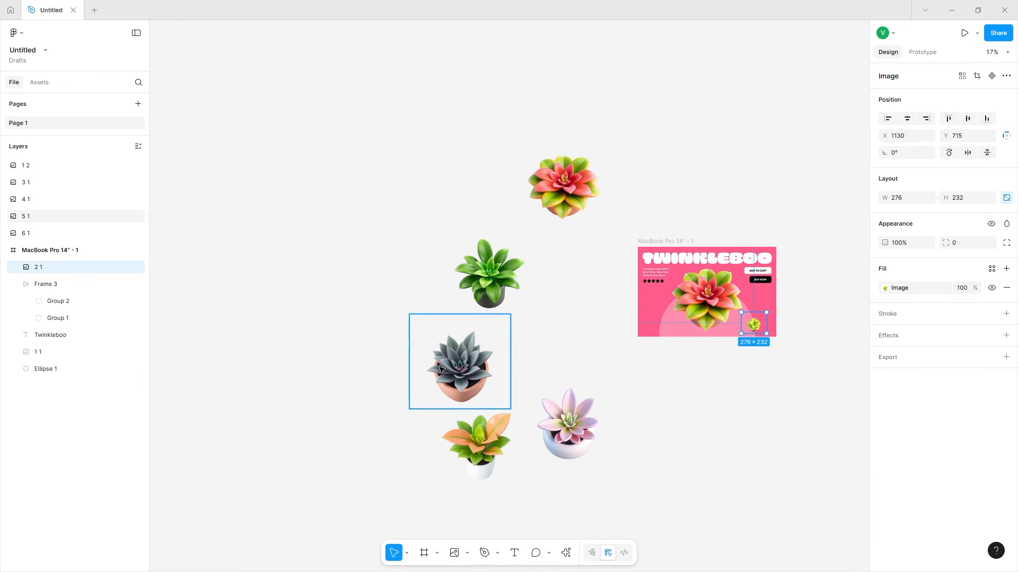
pyautogui.hscroll(1, 477, 402)
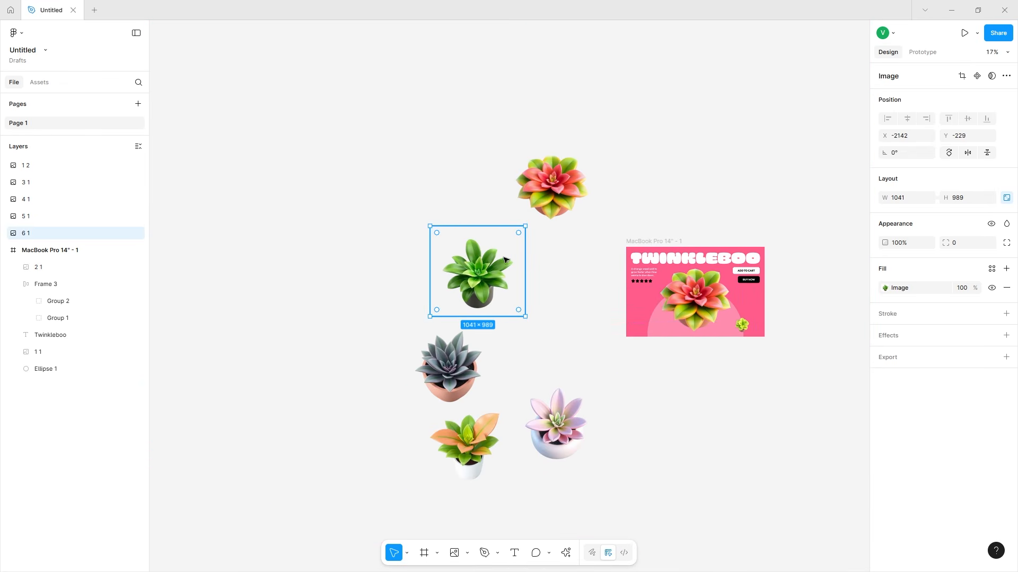
pyautogui.keyDown('alt'); pyautogui.moveTo(476, 275); pyautogui.dragTo(651, 305); pyautogui.keyUp('alt')
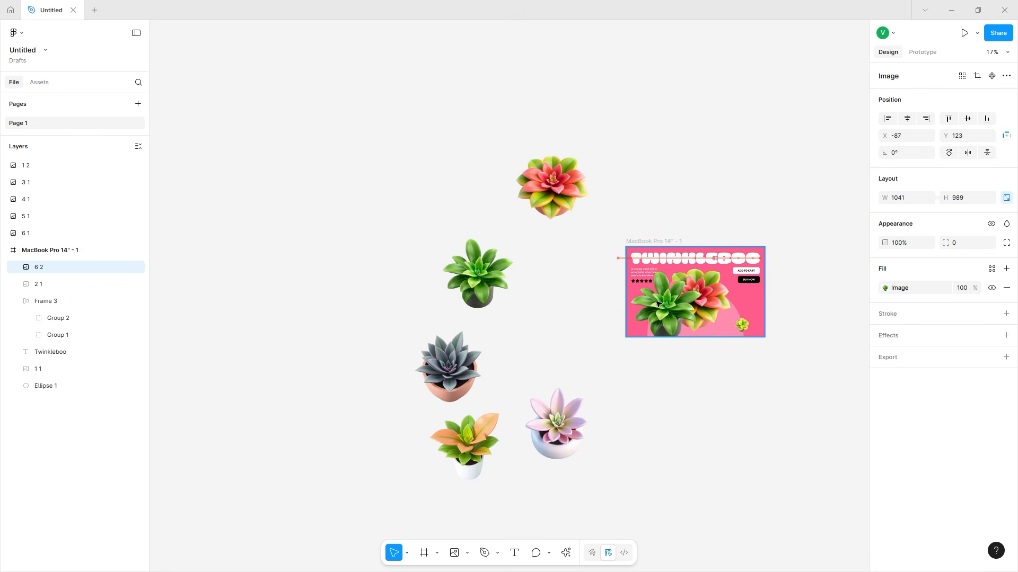
pyautogui.scroll(5, 655, 261)
pyautogui.moveTo(833, 154); pyautogui.dragTo(628, 348)
pyautogui.moveTo(583, 387); pyautogui.dragTo(652, 348)
pyautogui.hscroll(5, 714, 359)
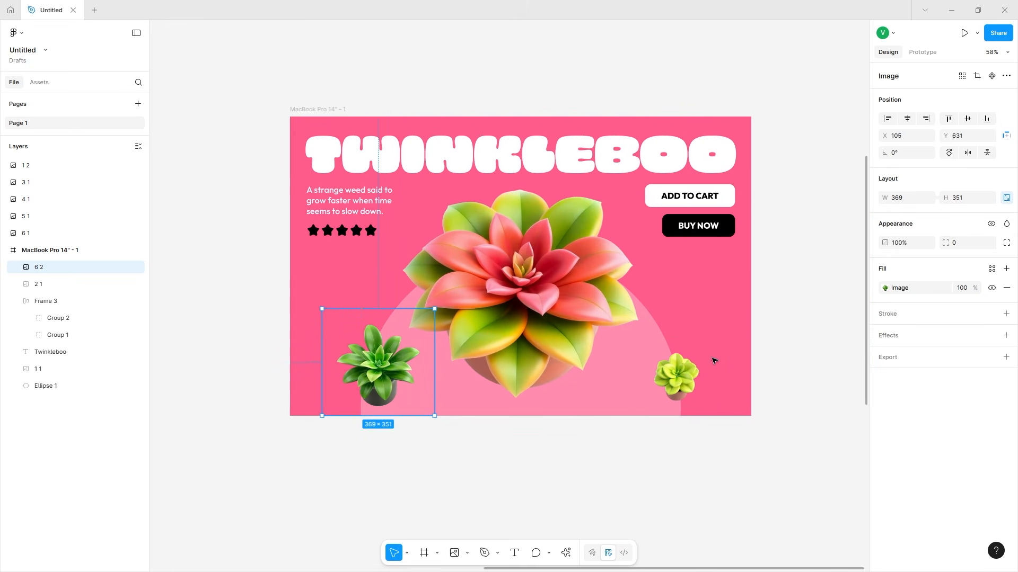
# Shrink the dark green plant on the page to about 241 × 229 and position it at about X 125, Y 728
pyautogui.click(677, 377)
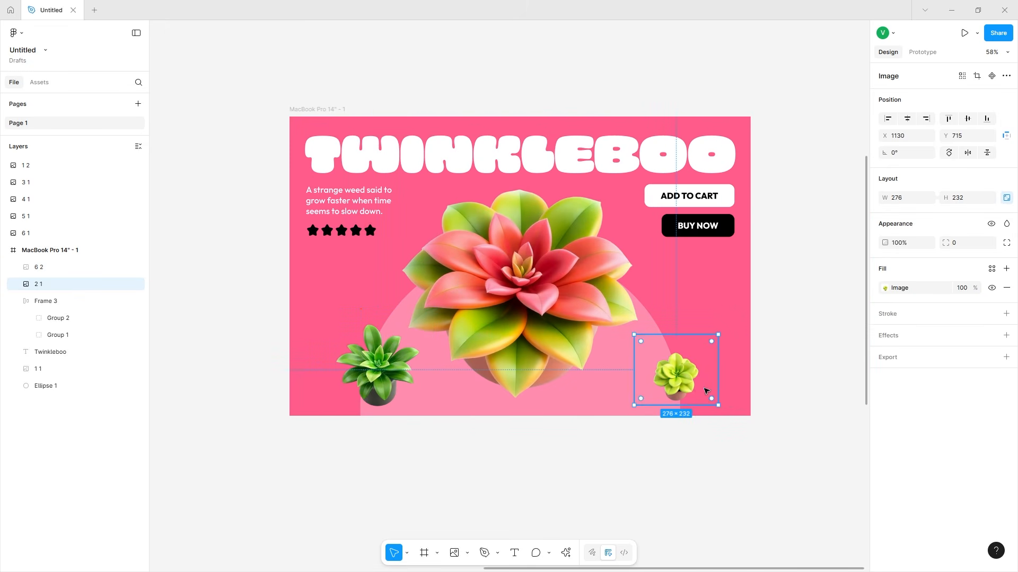
pyautogui.click(398, 367)
pyautogui.scroll(3, 398, 368)
pyautogui.moveTo(345, 262); pyautogui.dragTo(337, 341)
pyautogui.moveTo(364, 385); pyautogui.dragTo(410, 361)
pyautogui.moveTo(377, 379); pyautogui.dragTo(371, 378)
pyautogui.hscroll(5, 371, 378)
pyautogui.hscroll(-2, 371, 379)
# Draw a guide rectangle of about 1221 × 187 across the lower part of the page, spanning both small plants
pyautogui.click(467, 553)
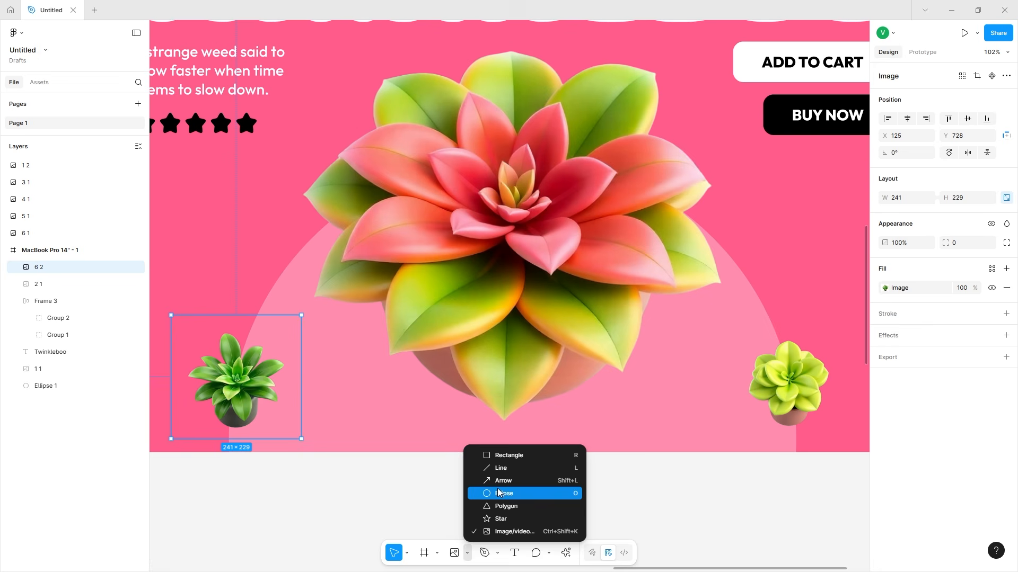
pyautogui.click(495, 452)
pyautogui.moveTo(186, 327)
pyautogui.mouseDown()
pyautogui.moveTo(705, 436)
pyautogui.moveTo(846, 428)
pyautogui.mouseUp()
# Fill the guide rectangle with purple 7300FF at 30% opacity and lock its layer
pyautogui.click(884, 289)
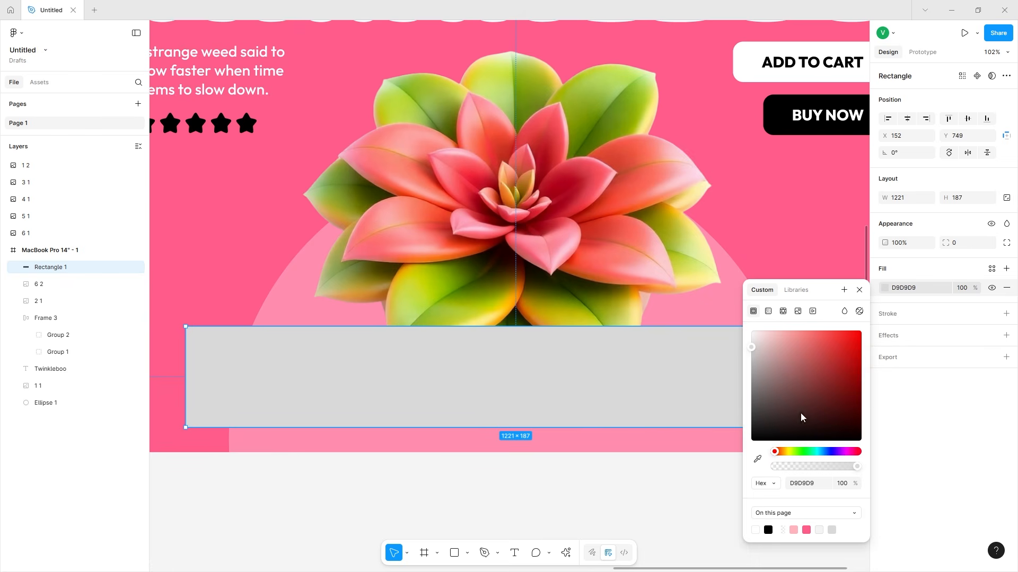
pyautogui.moveTo(807, 469)
pyautogui.mouseDown()
pyautogui.moveTo(780, 468)
pyautogui.moveTo(799, 466)
pyautogui.mouseUp()
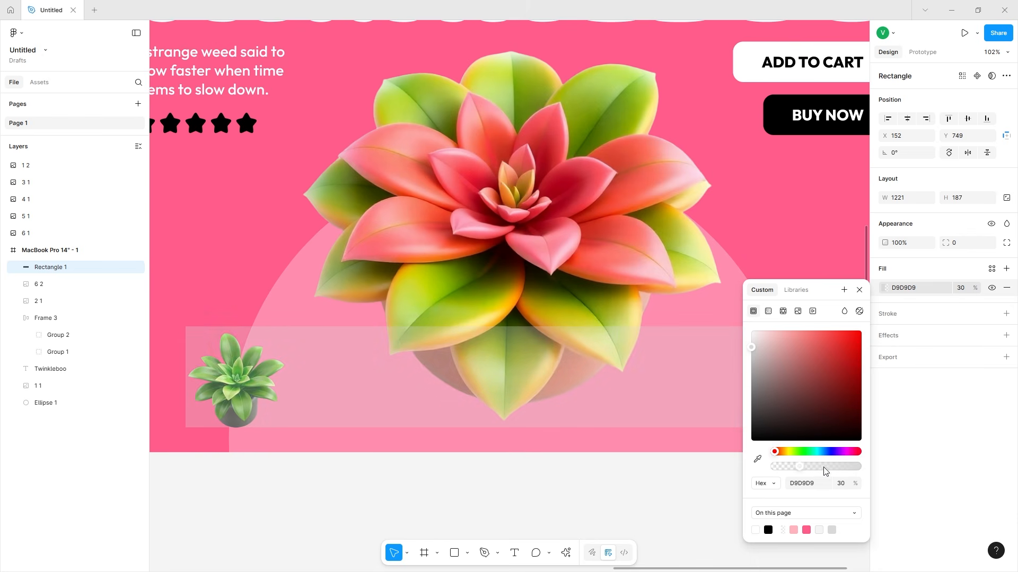
pyautogui.click(836, 452)
pyautogui.click(860, 332)
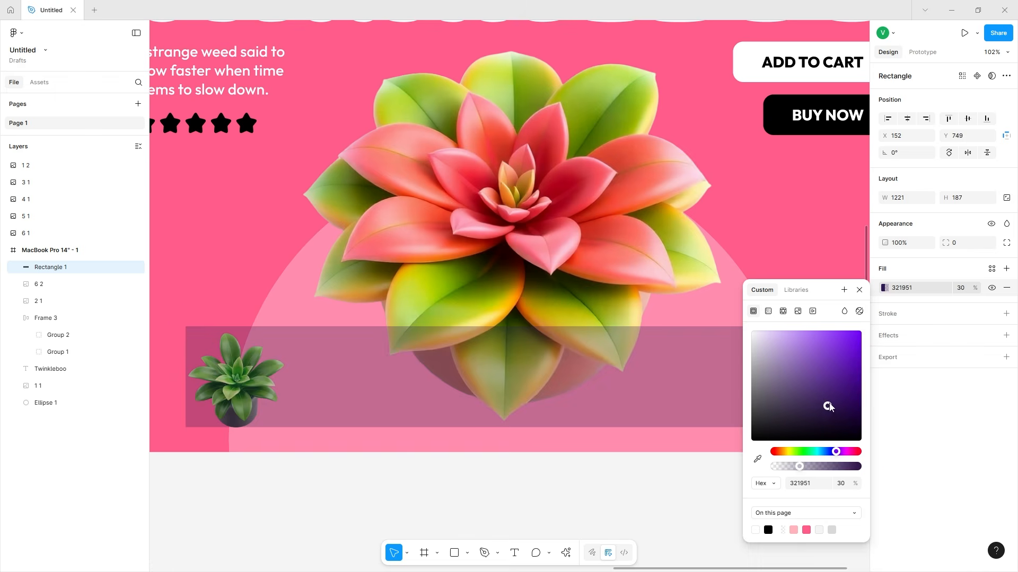
pyautogui.click(518, 513)
pyautogui.scroll(10, 601, 457)
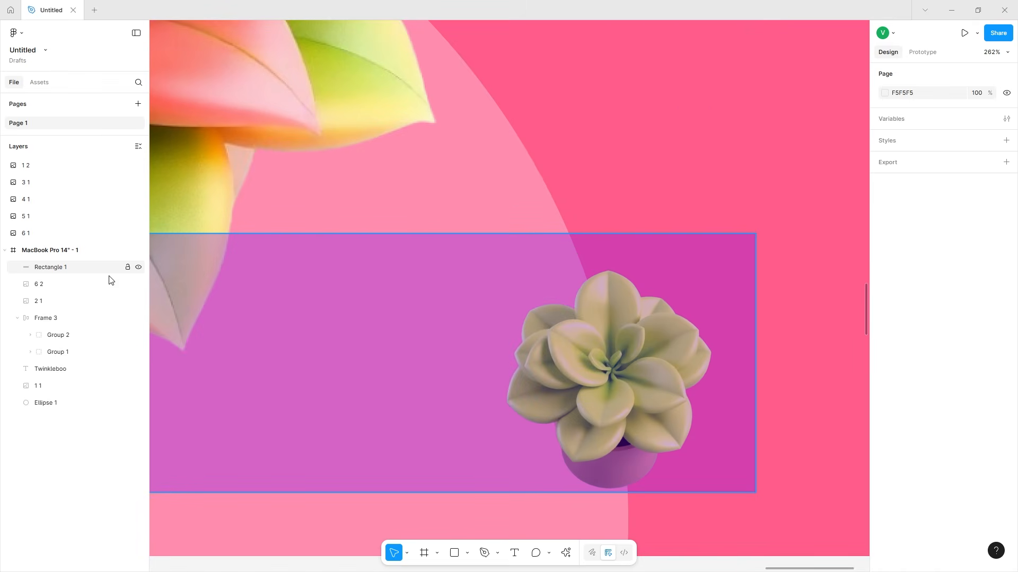
pyautogui.click(109, 275)
pyautogui.click(127, 267)
# Align the light green plant's pot with the guide rectangle's lower edge, at about X 1128, Y 718
pyautogui.click(459, 357)
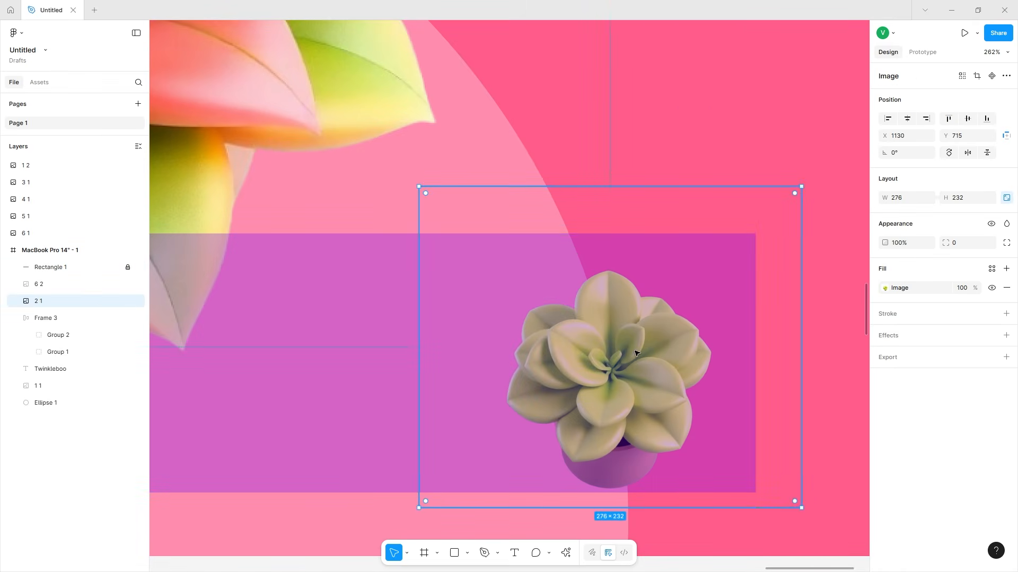
pyautogui.moveTo(635, 353); pyautogui.dragTo(632, 358)
pyautogui.scroll(3, 624, 512)
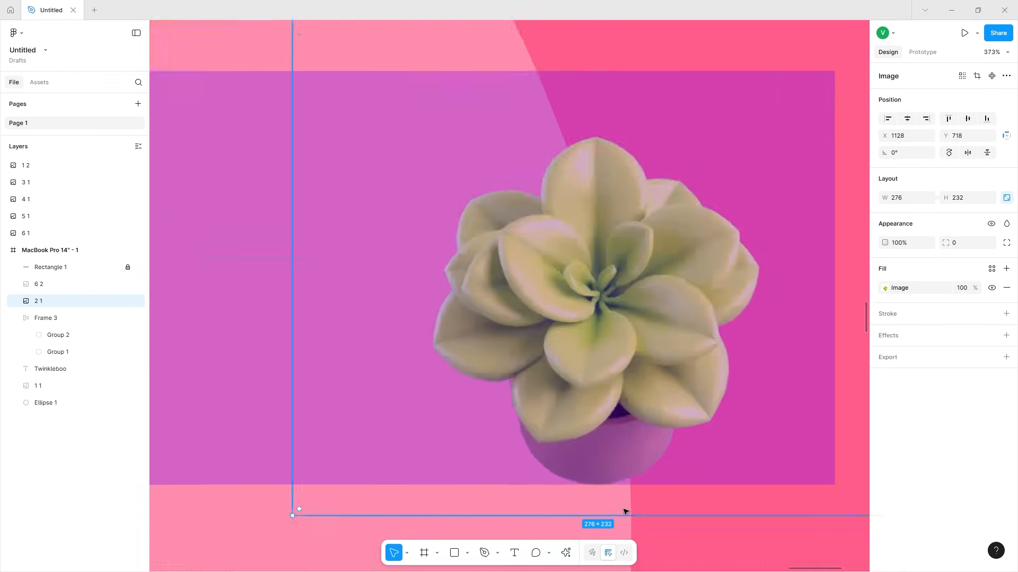
pyautogui.scroll(5, 623, 512)
pyautogui.scroll(-10, 562, 464)
pyautogui.hscroll(-12, 564, 467)
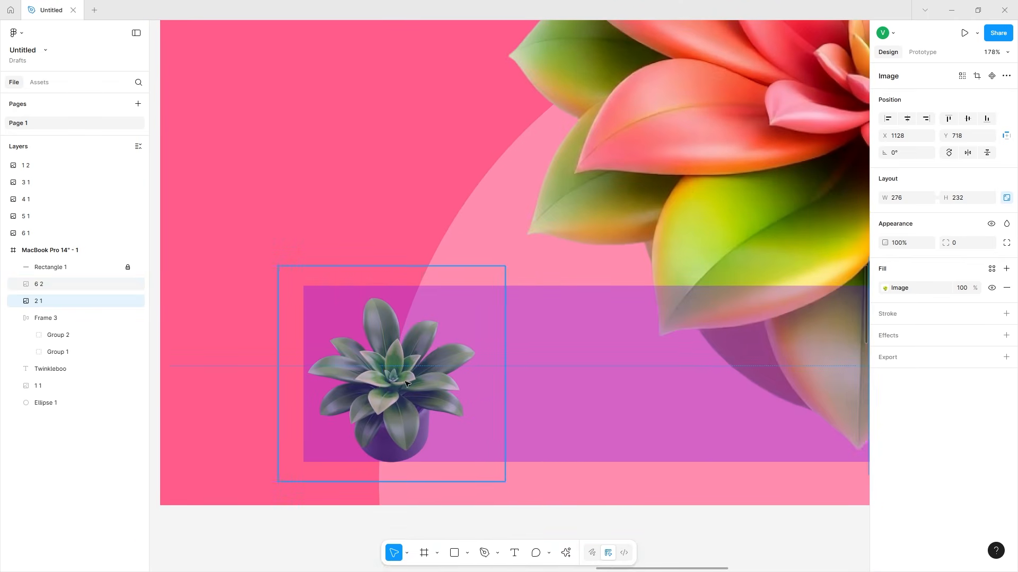
# Align the dark green plant's pot with the guide rectangle's lower edge, at X 125, Y 728
pyautogui.click(405, 383)
pyautogui.scroll(6, 406, 383)
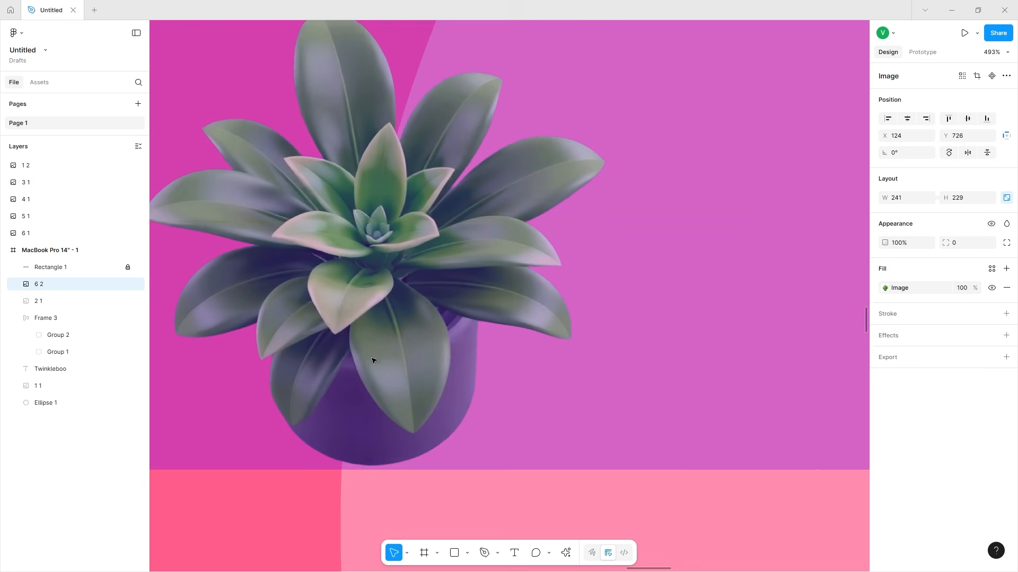
pyautogui.moveTo(373, 361); pyautogui.dragTo(378, 364)
pyautogui.scroll(-6, 377, 359)
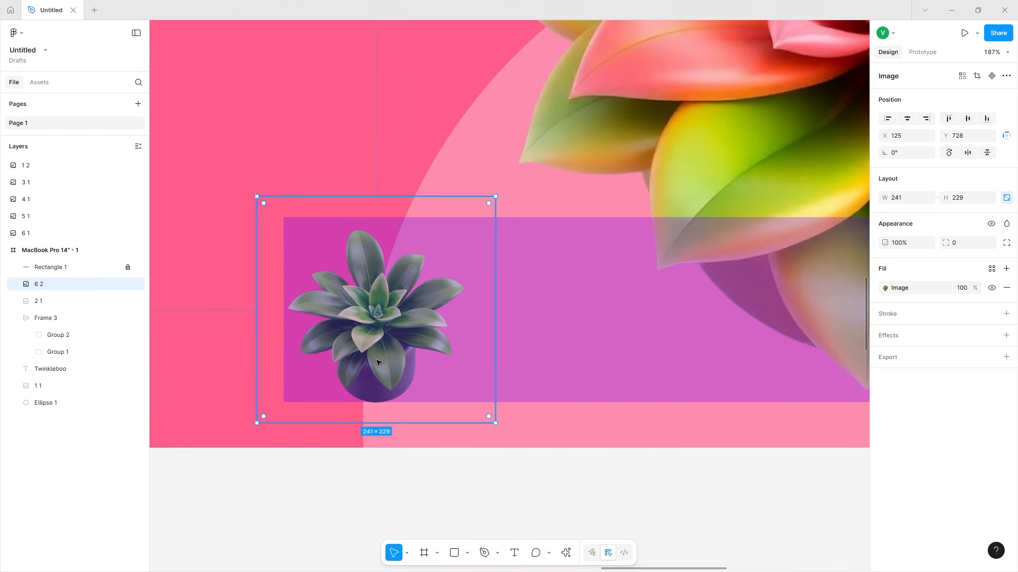
pyautogui.hscroll(3, 447, 351)
pyautogui.click(447, 352)
# Unlock the purple guide rectangle and delete it from the page frame
pyautogui.click(41, 270)
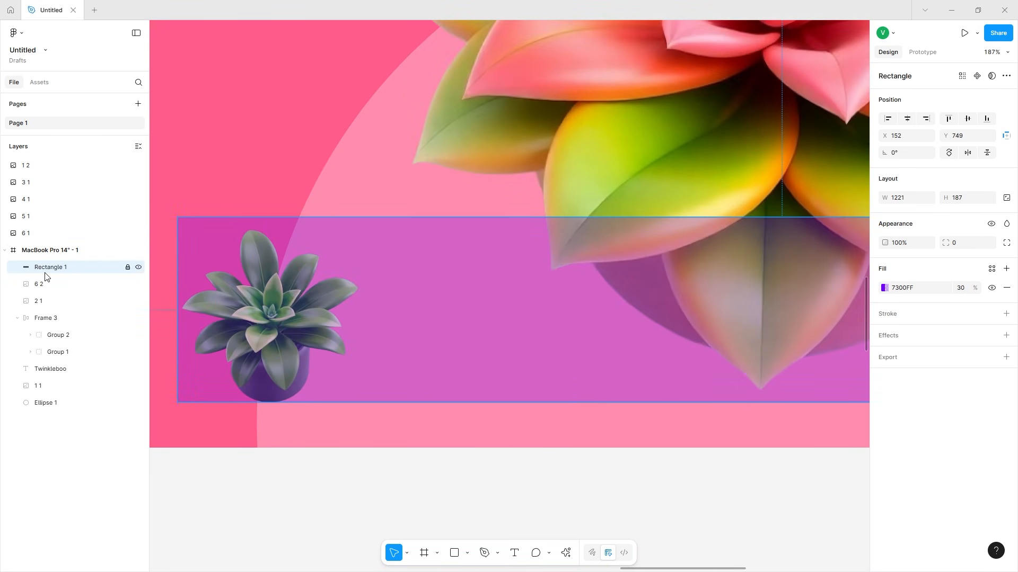
pyautogui.press('Return')
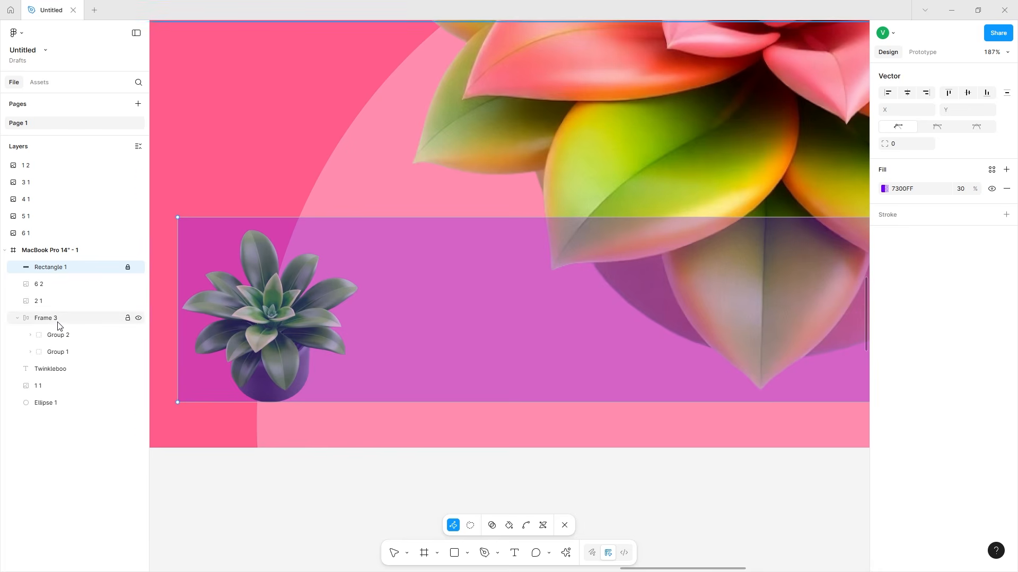
pyautogui.rightClick(66, 269)
pyautogui.click(39, 257)
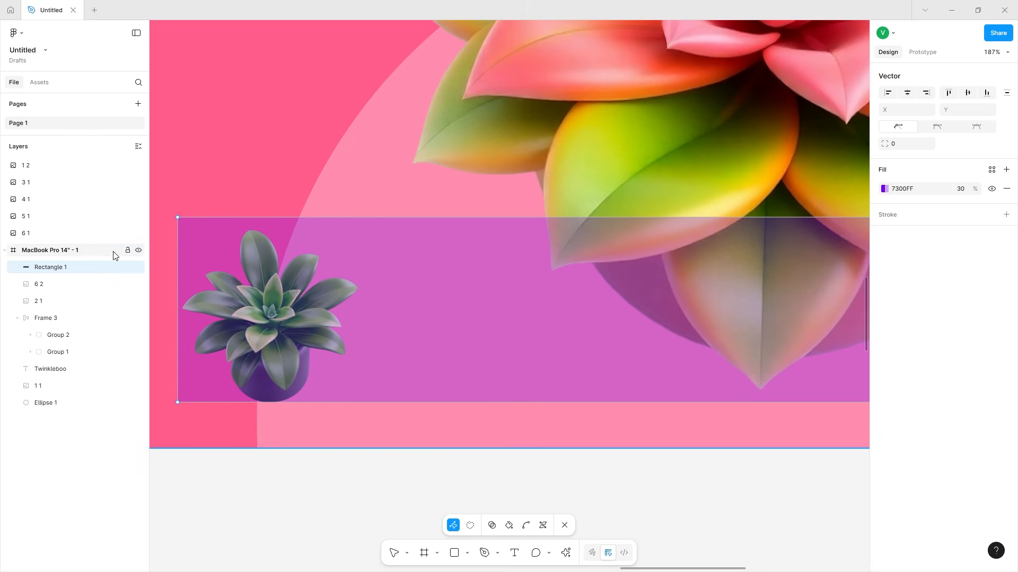
pyautogui.rightClick(87, 262)
pyautogui.press('Escape')
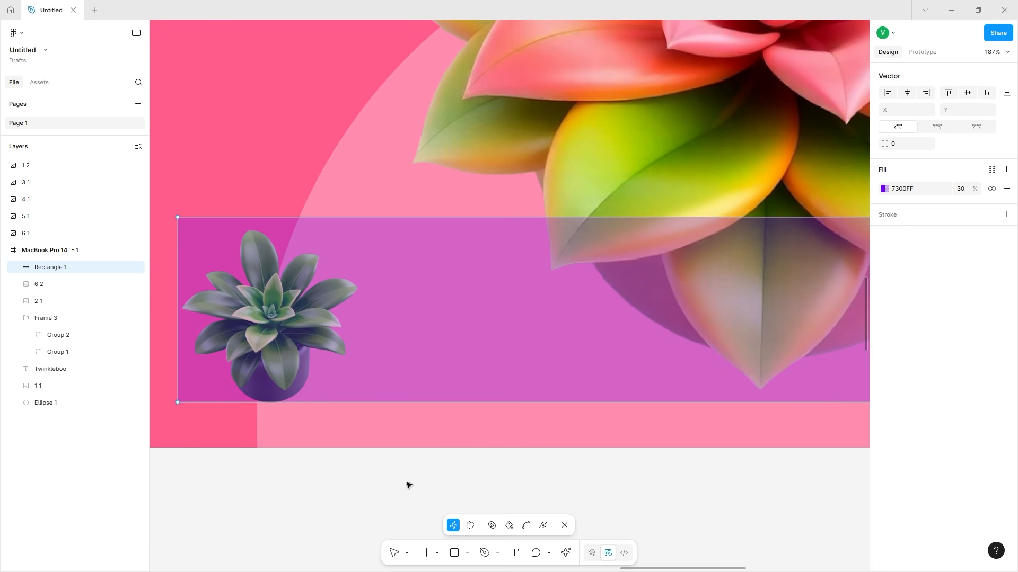
pyautogui.press('Escape')
pyautogui.press('Delete')
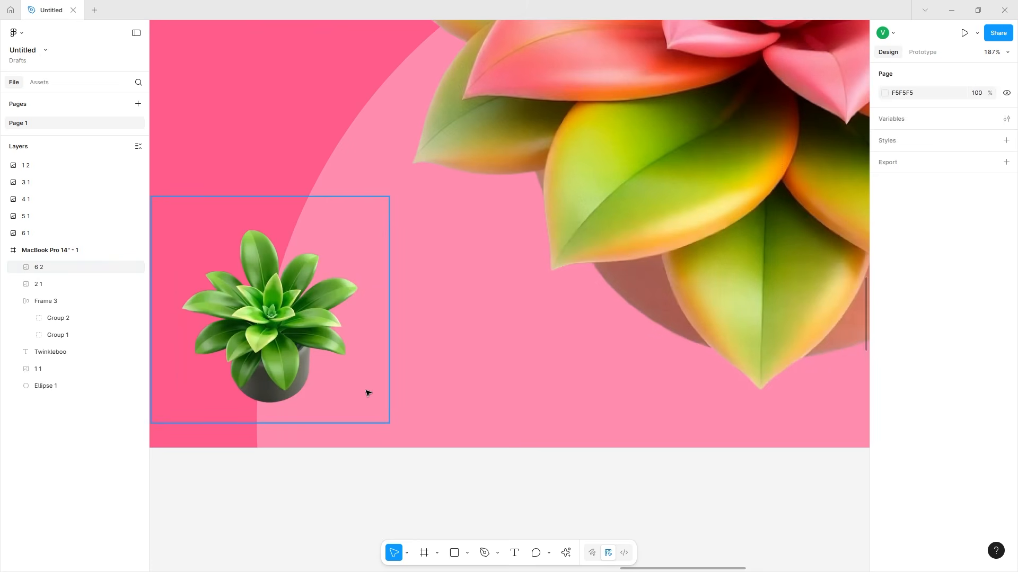
# Select both small potted plants on the page and move them up together by about 37 px
pyautogui.scroll(-5, 366, 390)
pyautogui.hscroll(2, 366, 390)
pyautogui.click(589, 363)
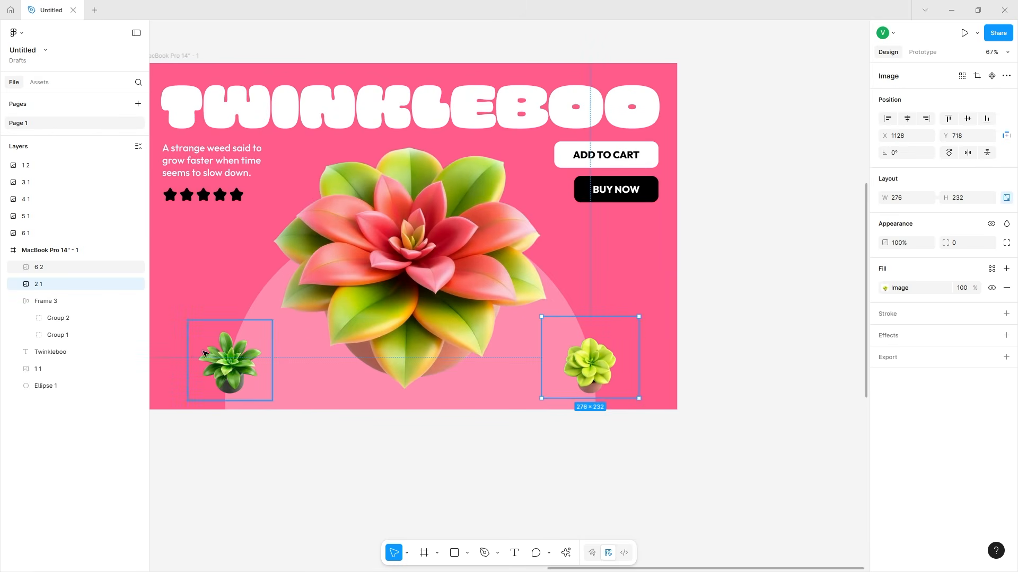
pyautogui.keyDown('shift'); pyautogui.click(224, 359); pyautogui.keyUp('shift')
pyautogui.press('Up')
pyautogui.press('Up')
pyautogui.press('Up')
pyautogui.press('Up')
pyautogui.press('Up')
pyautogui.press('Up')
pyautogui.press('Up')
pyautogui.press('Up')
pyautogui.press('Up')
pyautogui.press('Up')
pyautogui.press('Up')
pyautogui.press('Up')
pyautogui.press('Up')
pyautogui.press('Up')
pyautogui.press('Up')
pyautogui.press('Up')
pyautogui.press('Up')
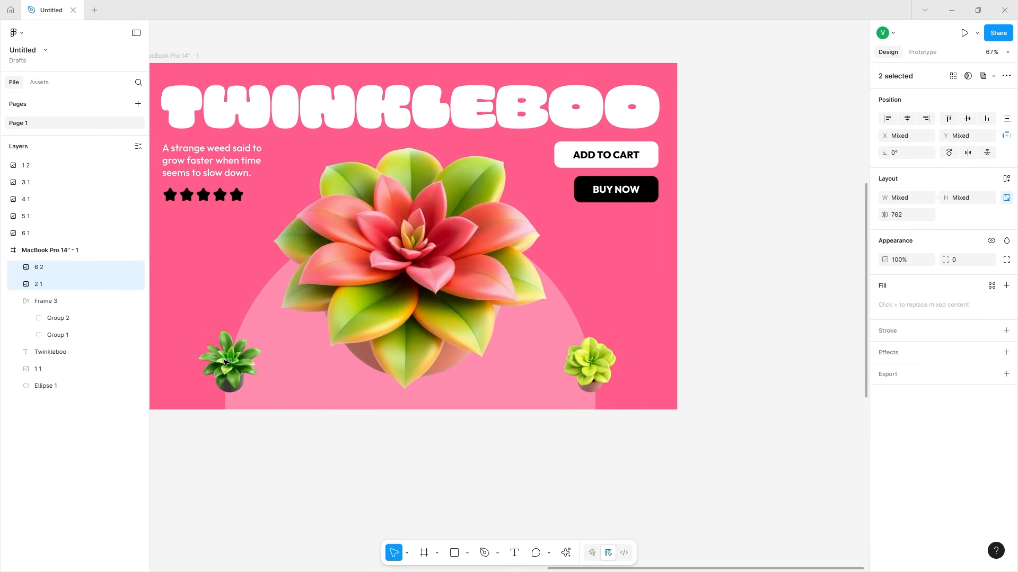
pyautogui.press('Up')
pyautogui.press('Up')
pyautogui.press('Up')
pyautogui.press('Up')
pyautogui.press('Up')
pyautogui.press('Up')
pyautogui.press('Up')
pyautogui.press('Up')
pyautogui.press('Up')
pyautogui.press('Up')
pyautogui.press('Up')
pyautogui.press('Up')
pyautogui.press('Up')
pyautogui.press('Up')
pyautogui.press('Up')
pyautogui.press('Up')
pyautogui.press('Up')
pyautogui.press('Up')
pyautogui.press('Up')
pyautogui.press('Up')
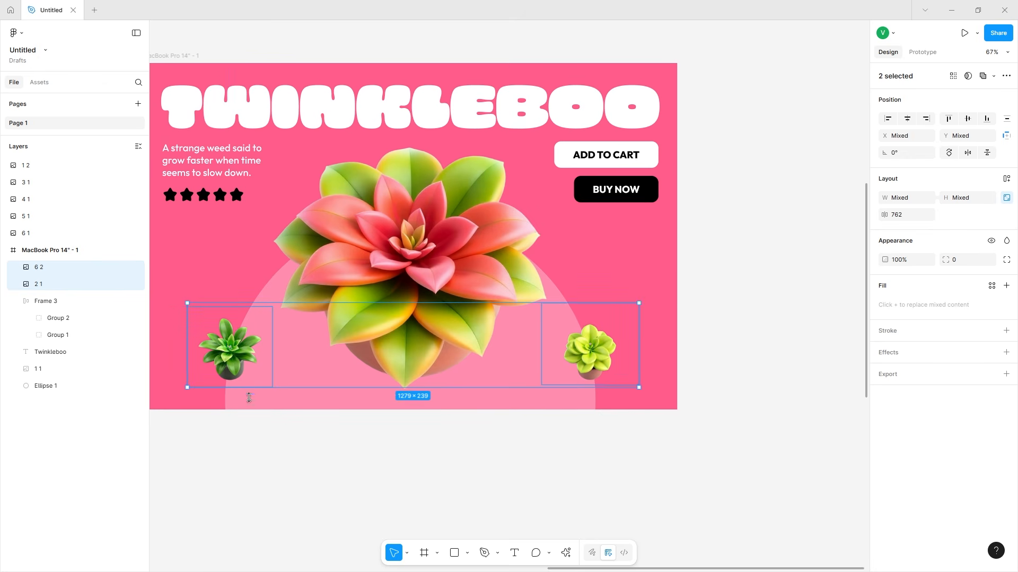
pyautogui.click(609, 353)
pyautogui.click(676, 401)
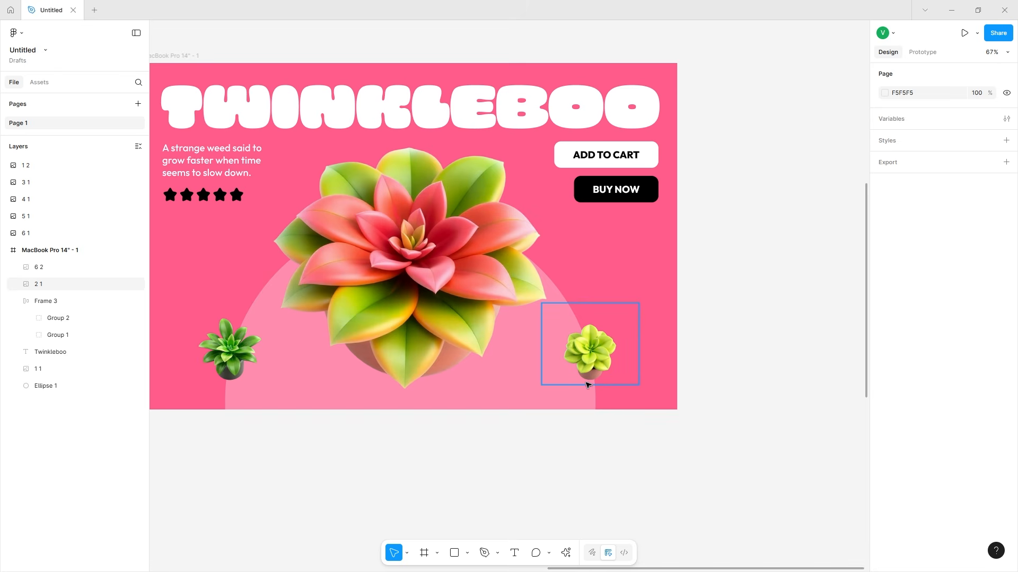
# Duplicate the finished page frame five times in a row to its right
pyautogui.click(182, 56)
pyautogui.scroll(-3, 182, 59)
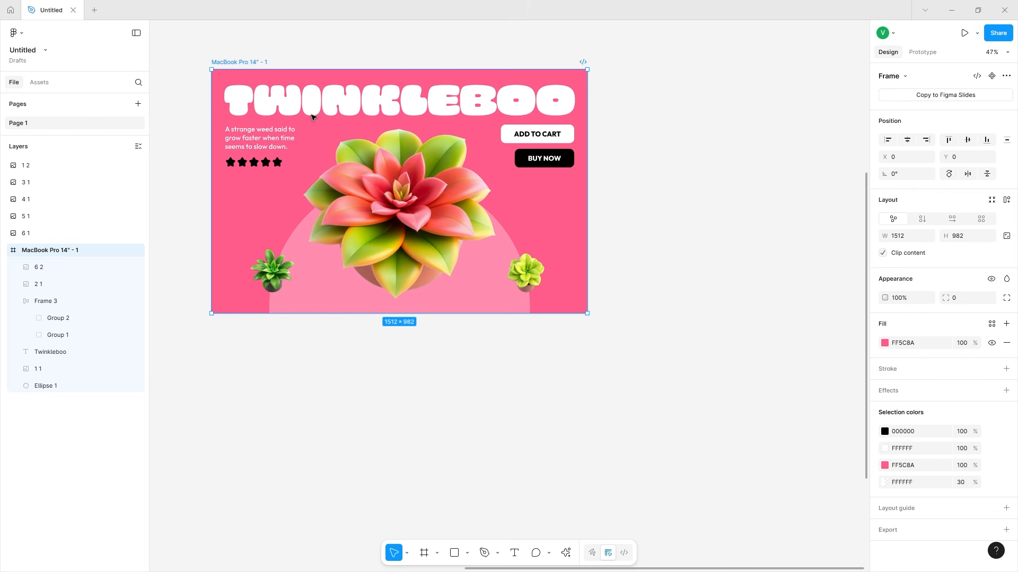
pyautogui.hotkey('ctrl', 'd')
pyautogui.hotkey('ctrl', 'd')
pyautogui.hotkey('ctrl', 'd')
pyautogui.hotkey('ctrl', 'd')
pyautogui.hotkey('ctrl', 'd')
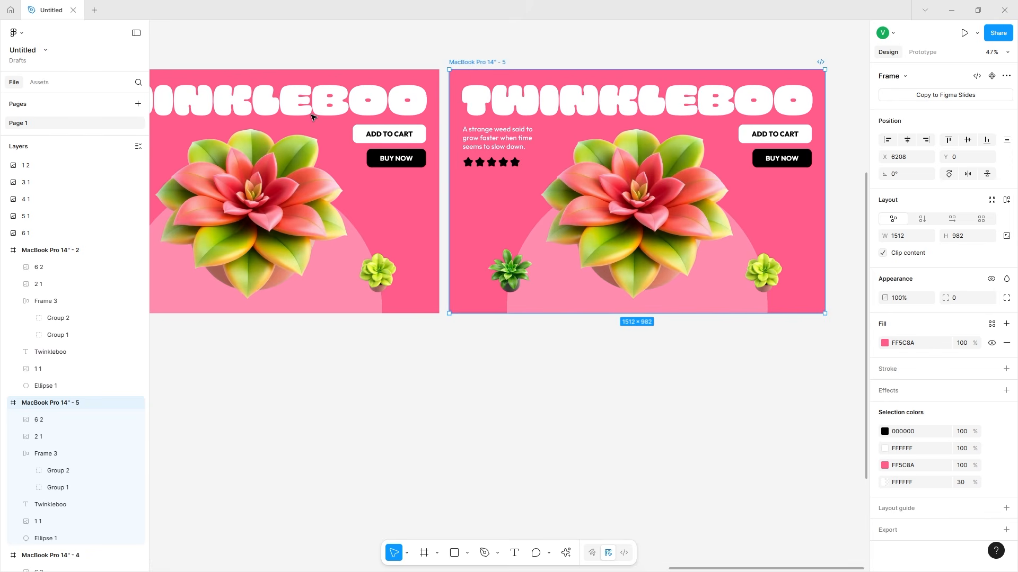
# Replace the central flower with the light green plant in the second page frame and the lavender plant in the third
pyautogui.hscroll(-5, 775, 175)
pyautogui.scroll(-2, 680, 159)
pyautogui.click(398, 180)
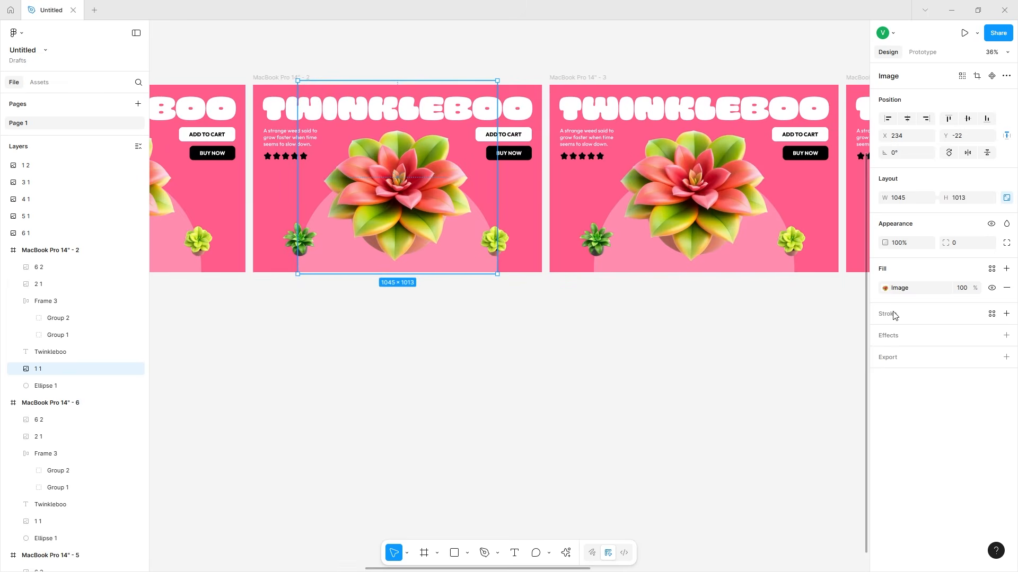
pyautogui.click(884, 289)
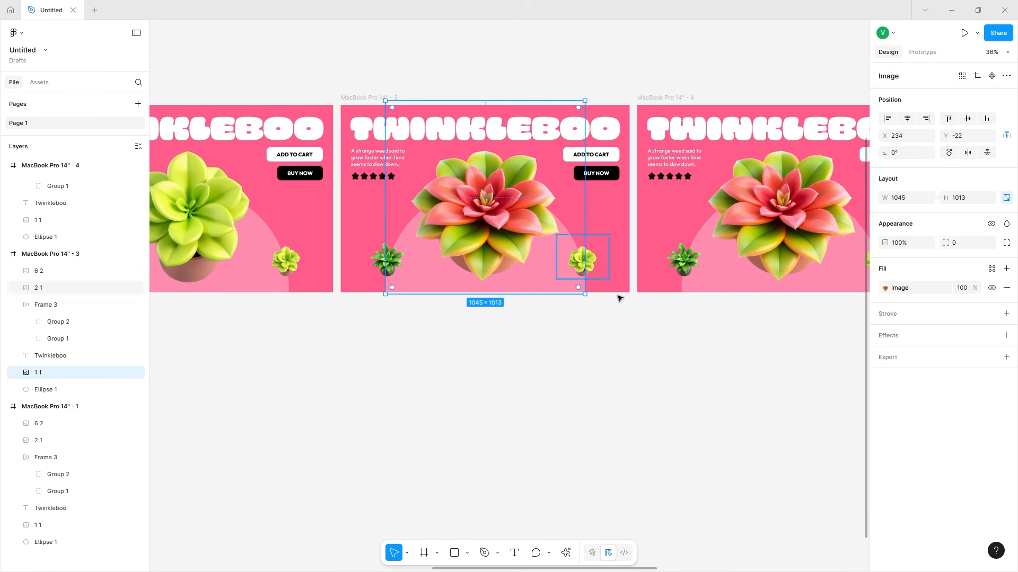
pyautogui.click(884, 289)
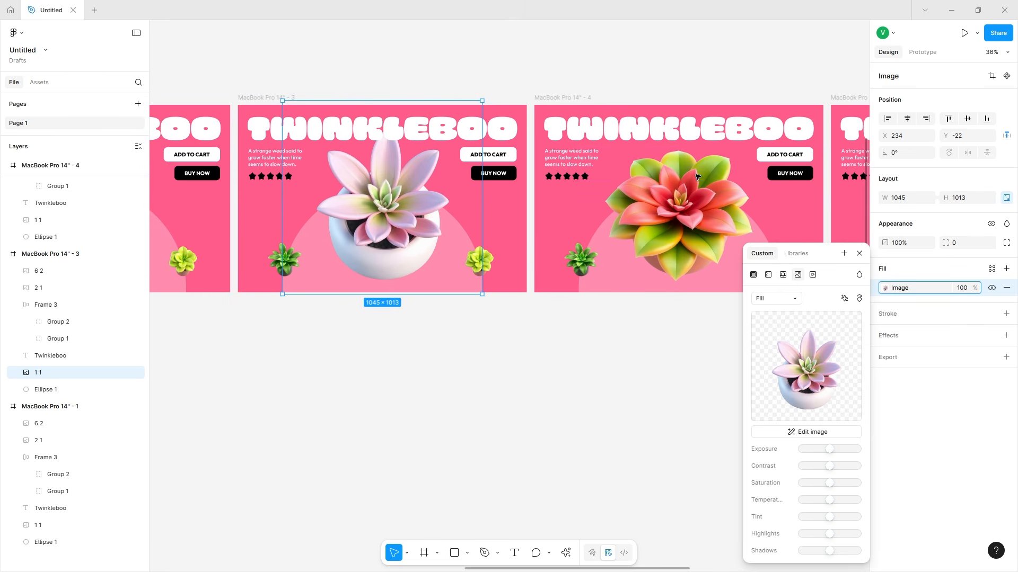
# Replace the central flower in the fourth page frame with the orange-leaved plant in the white pot
pyautogui.click(695, 176)
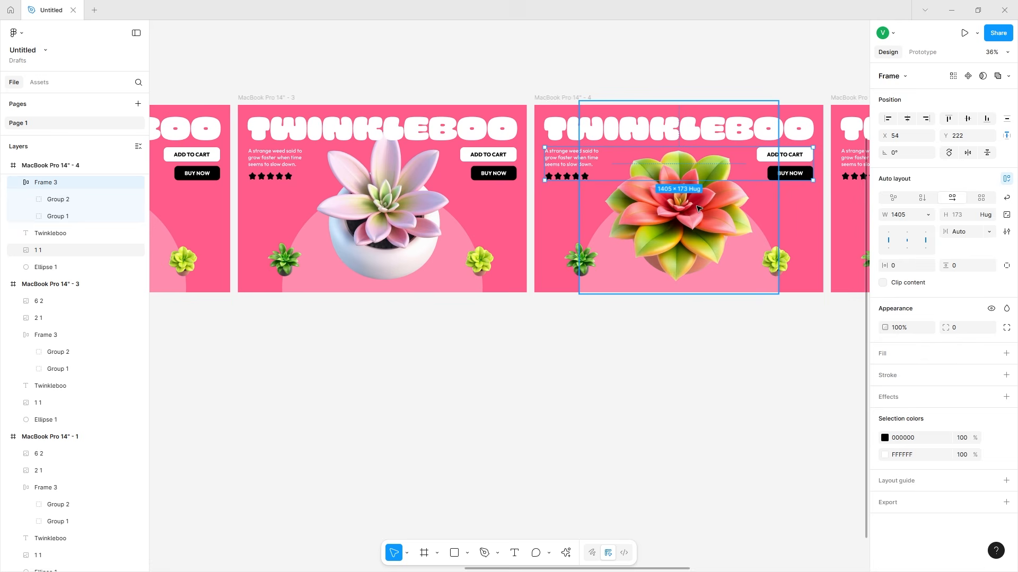
pyautogui.click(696, 176)
pyautogui.click(884, 288)
pyautogui.moveTo(837, 356)
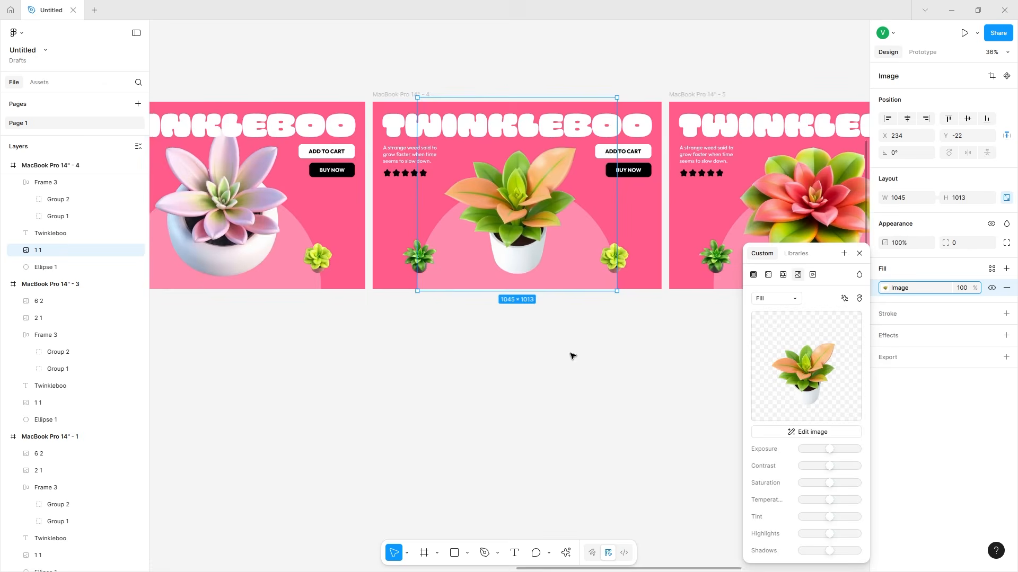
pyautogui.hscroll(3, 571, 357)
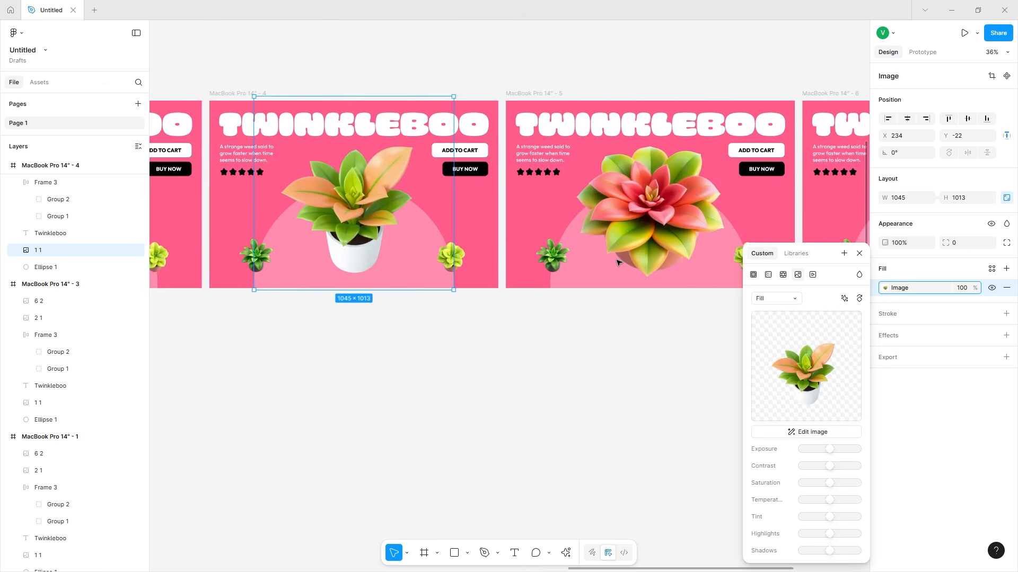
# Replace the central flower with the grey succulent in the fifth page frame and the dark green plant in the sixth
pyautogui.click(636, 220)
pyautogui.click(884, 288)
pyautogui.moveTo(826, 355)
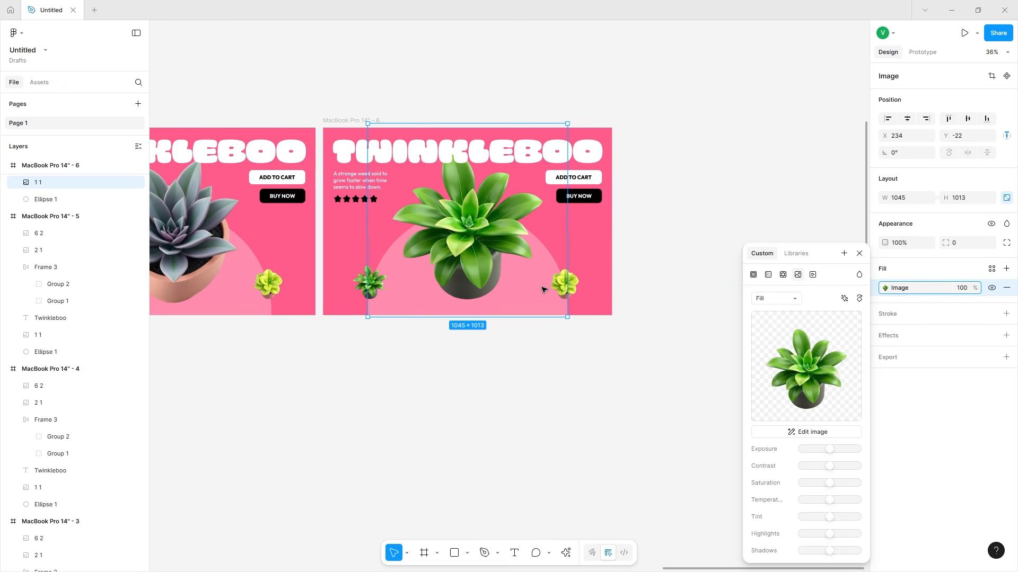
pyautogui.scroll(5, 592, 271)
pyautogui.hscroll(-15, 592, 271)
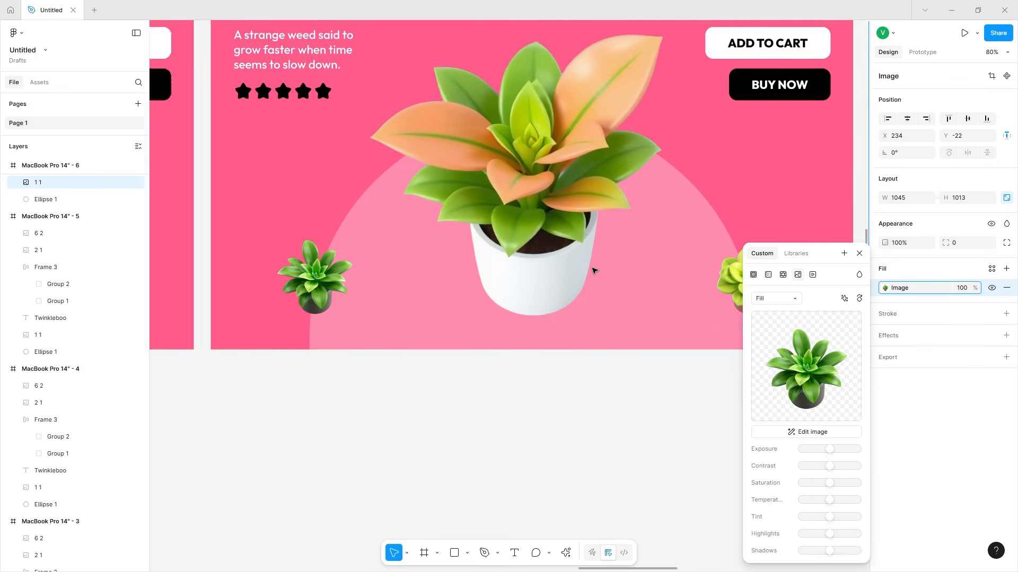
# Replace the small lower-right plant with the lavender plant in the second page frame and the orange-leaved plant in the third
pyautogui.hscroll(3, 588, 281)
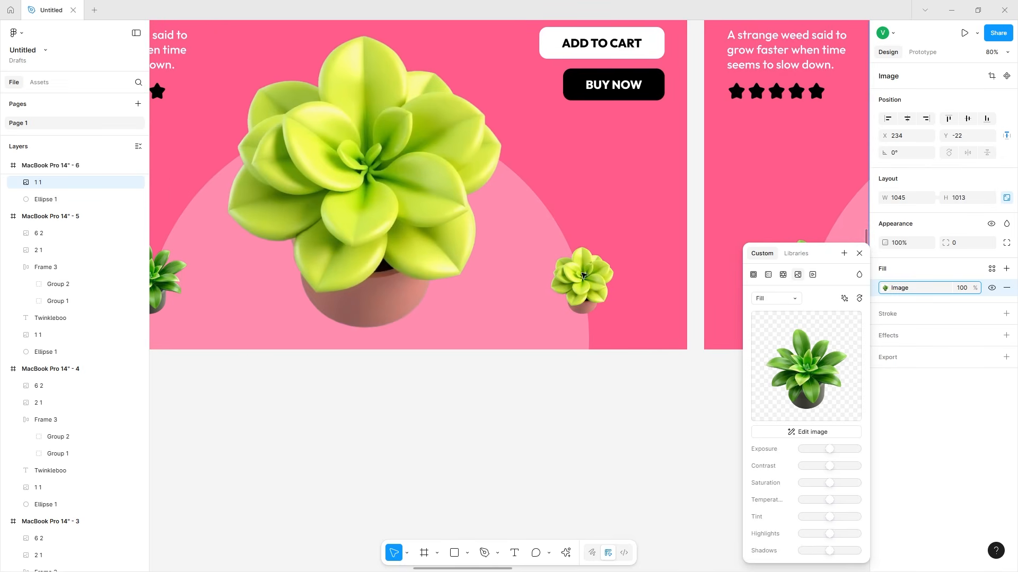
pyautogui.click(580, 269)
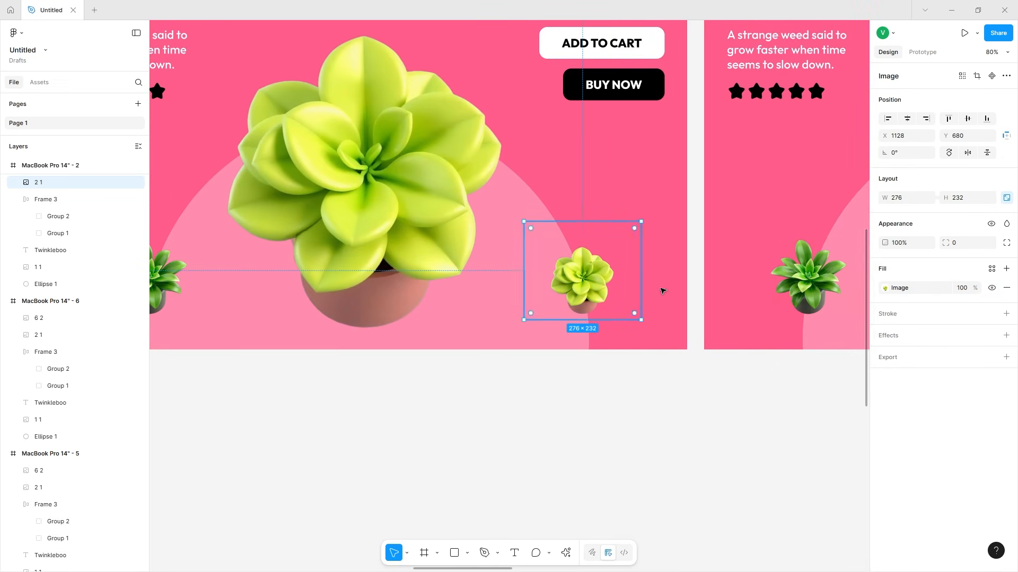
pyautogui.click(885, 288)
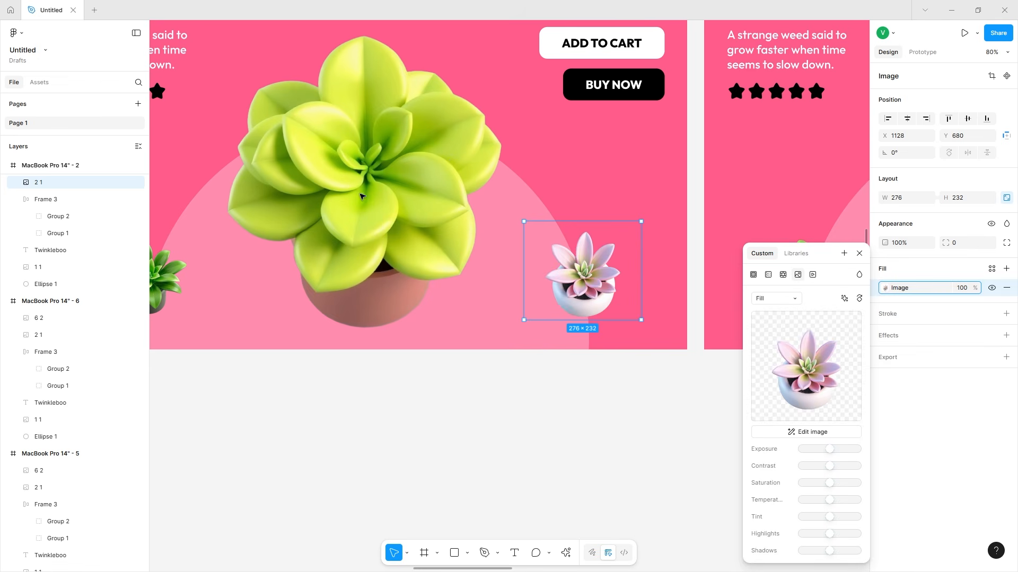
pyautogui.hscroll(7, 530, 295)
pyautogui.hscroll(3, 434, 301)
pyautogui.click(523, 277)
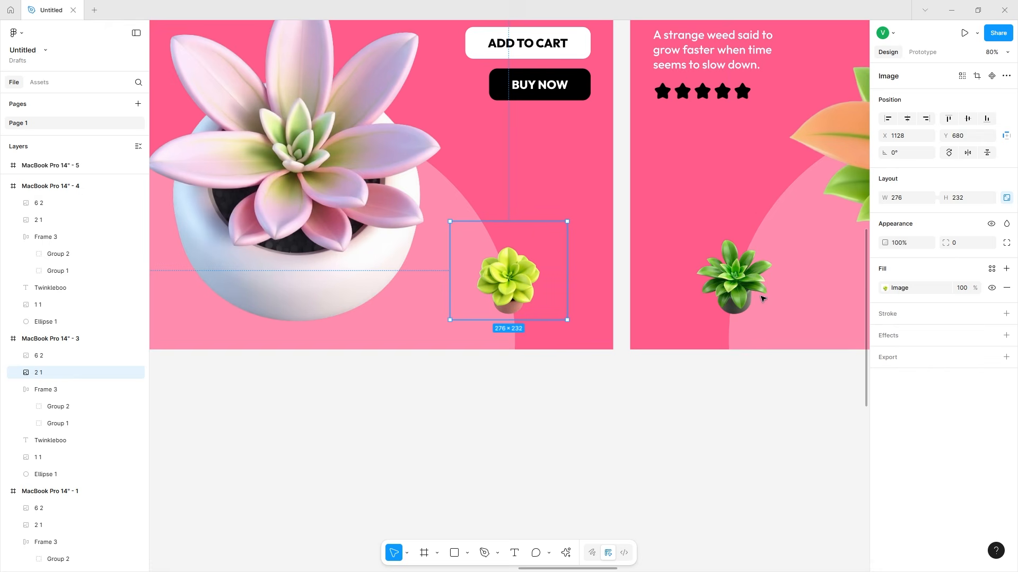
pyautogui.click(885, 289)
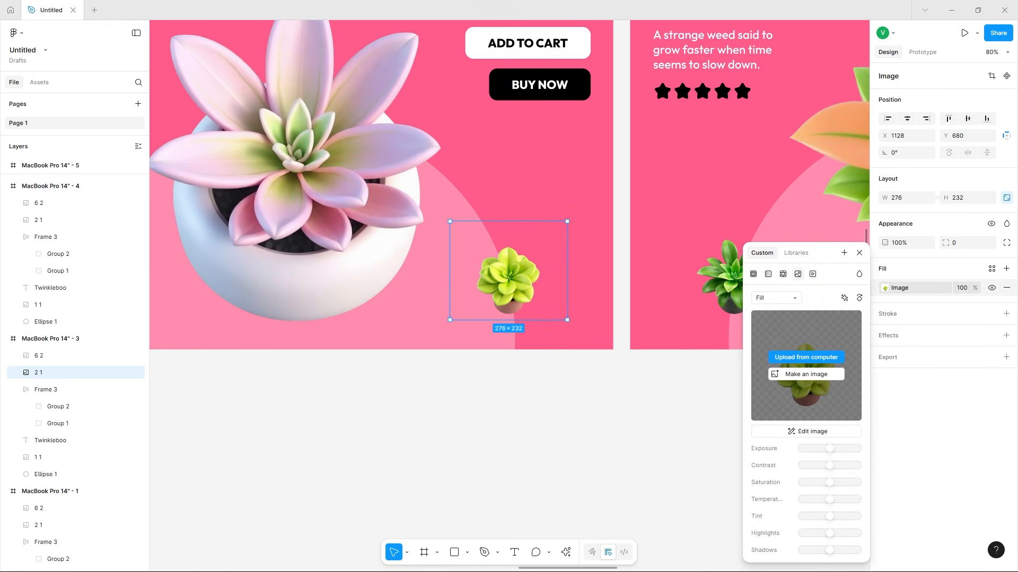
# Replace the small lower-right plant with the grey succulent in the fourth page frame and the dark green plant in the fifth
pyautogui.hscroll(-2, 507, 281)
pyautogui.rightClick(531, 279)
pyautogui.moveTo(559, 275)
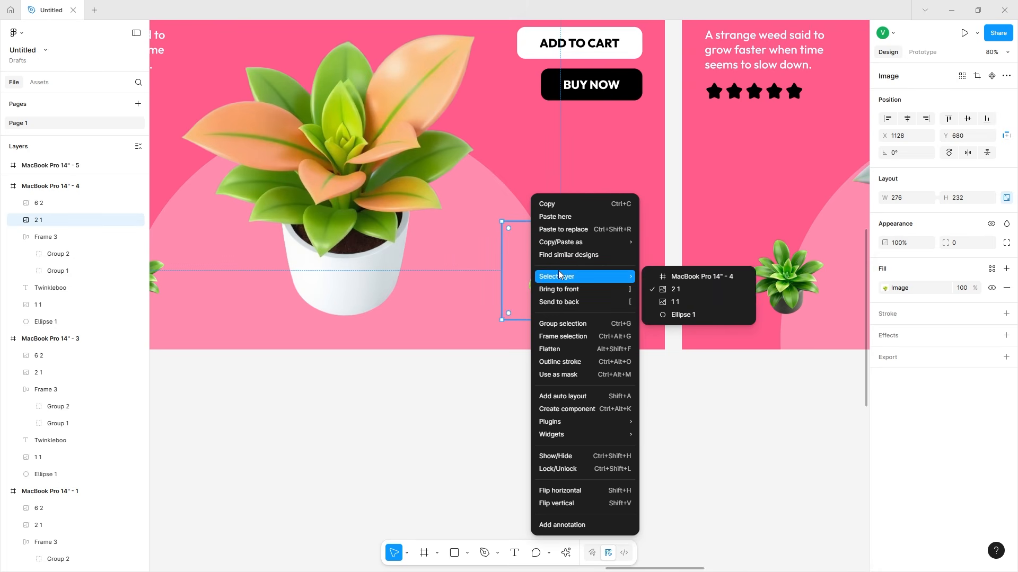
pyautogui.click(522, 282)
pyautogui.click(884, 288)
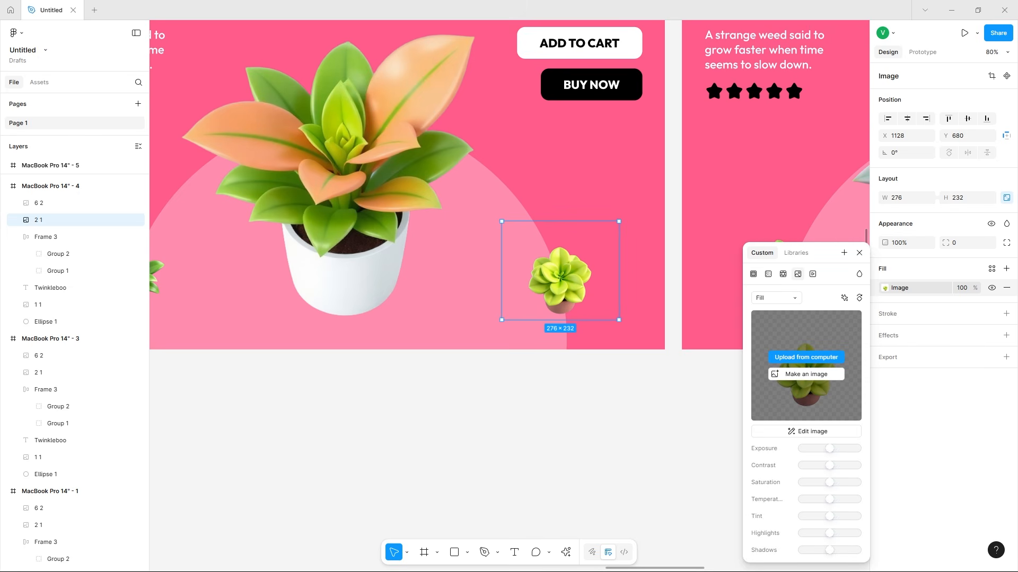
pyautogui.hscroll(10, 412, 270)
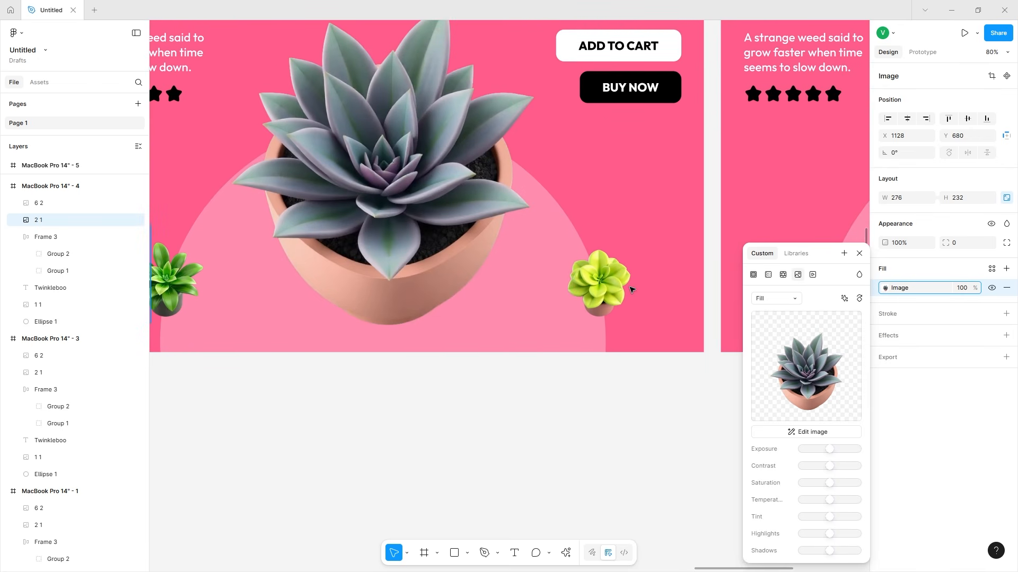
pyautogui.click(601, 265)
pyautogui.click(885, 289)
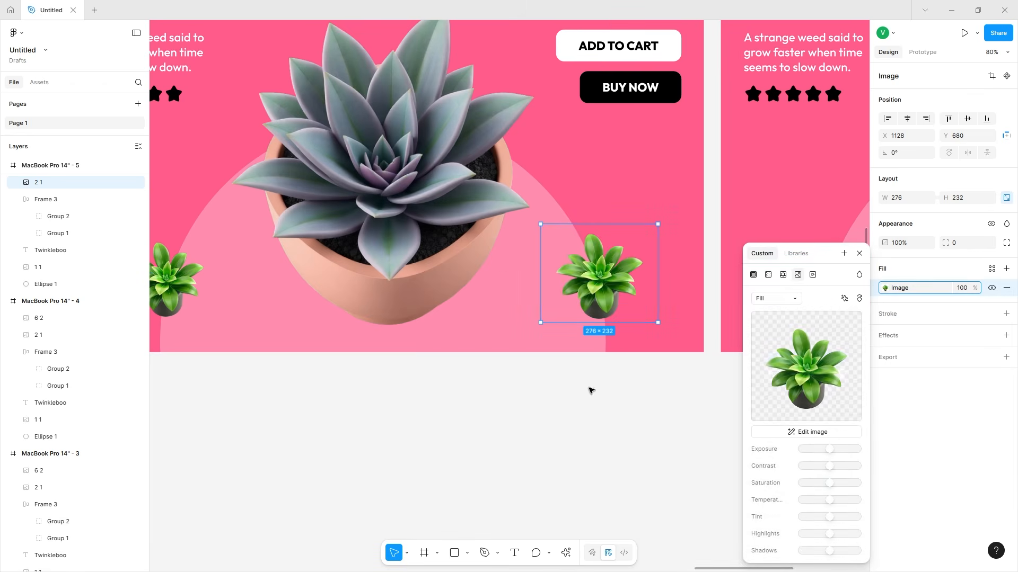
# Replace the small lower-right plant in the sixth page frame with the red and green flower image
pyautogui.hscroll(12, 603, 364)
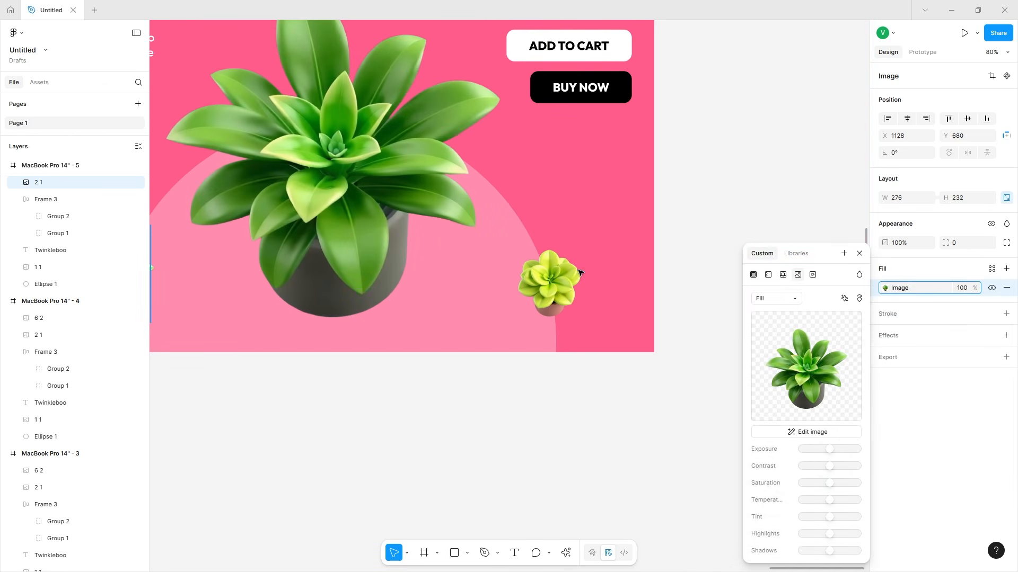
pyautogui.click(579, 272)
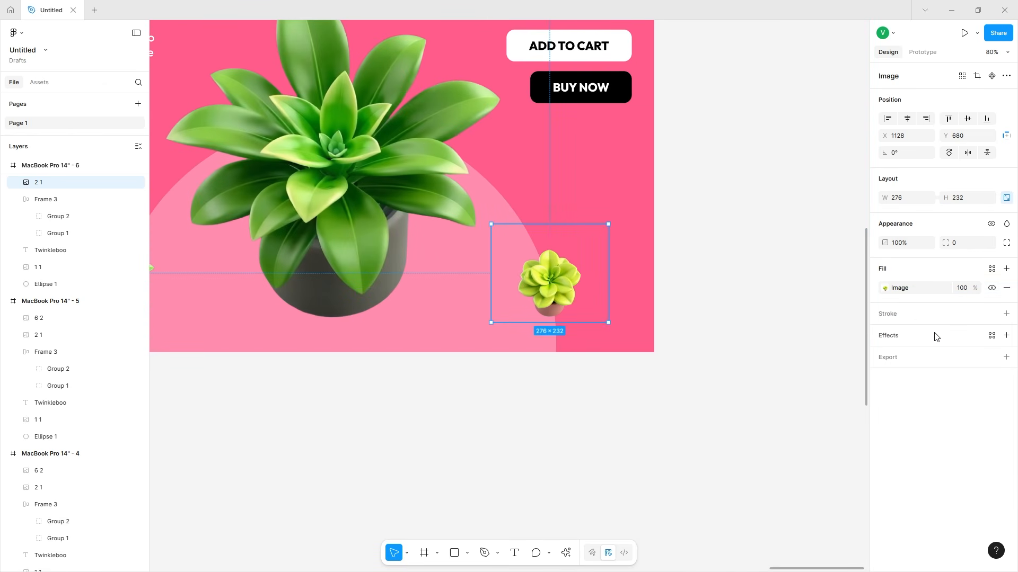
pyautogui.click(884, 288)
pyautogui.moveTo(820, 363)
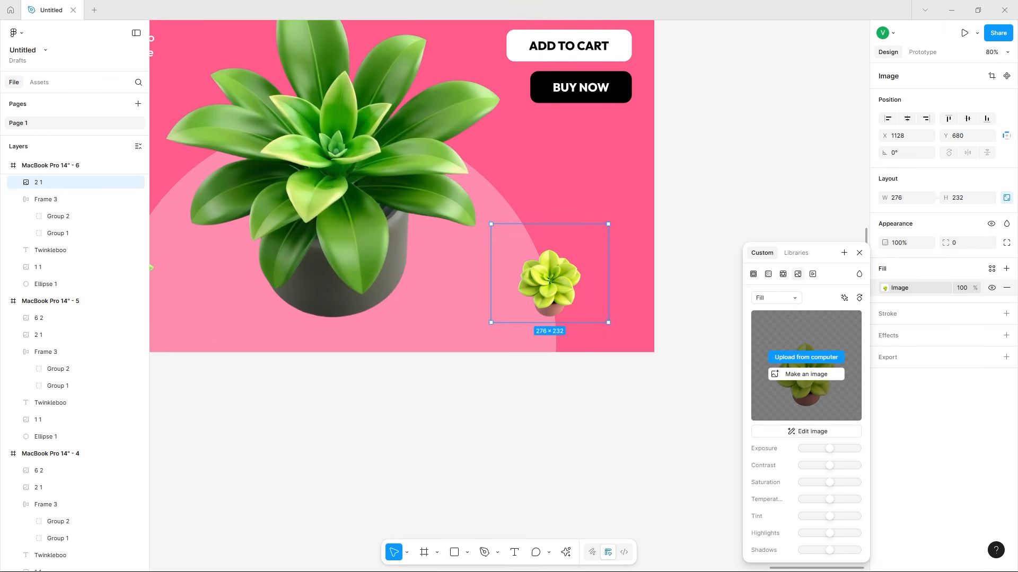
pyautogui.click(418, 370)
# Sketch a row of six freehand boxes with the Pencil on the empty canvas below the page frames
pyautogui.scroll(-8, 418, 370)
pyautogui.click(499, 553)
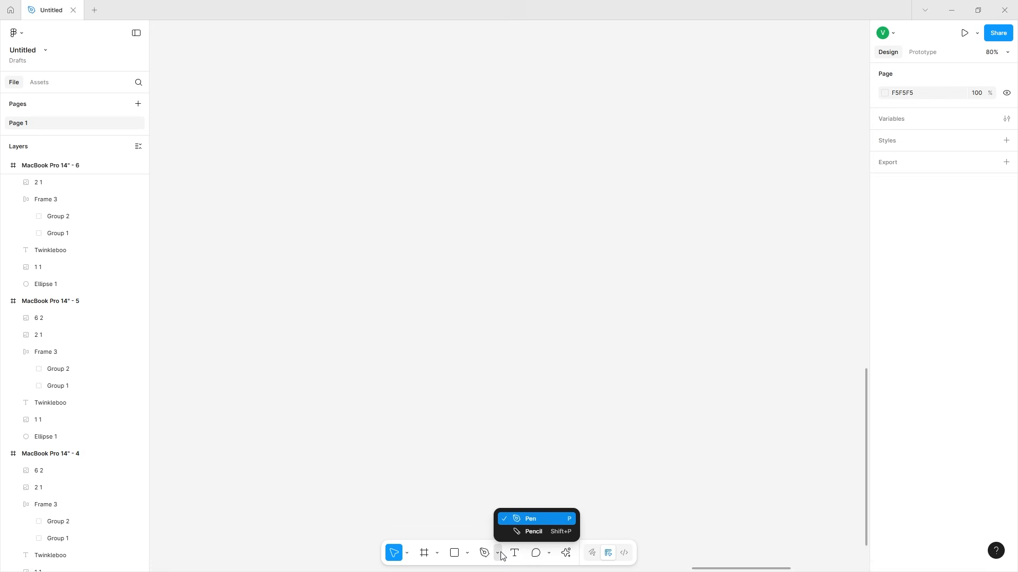
pyautogui.click(508, 533)
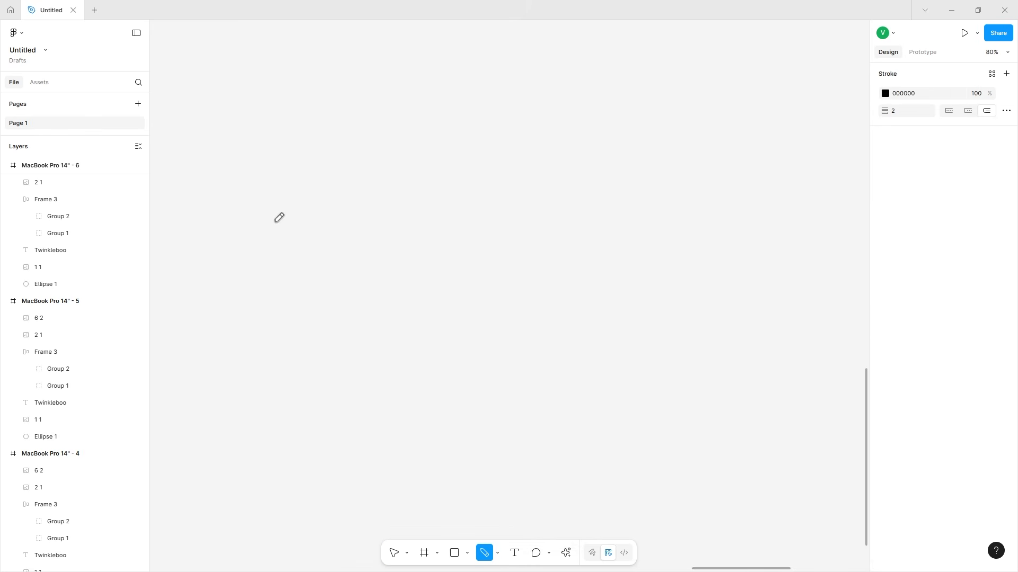
pyautogui.moveTo(244, 185)
pyautogui.mouseDown()
pyautogui.moveTo(266, 230)
pyautogui.moveTo(319, 201)
pyautogui.moveTo(248, 187)
pyautogui.mouseUp()
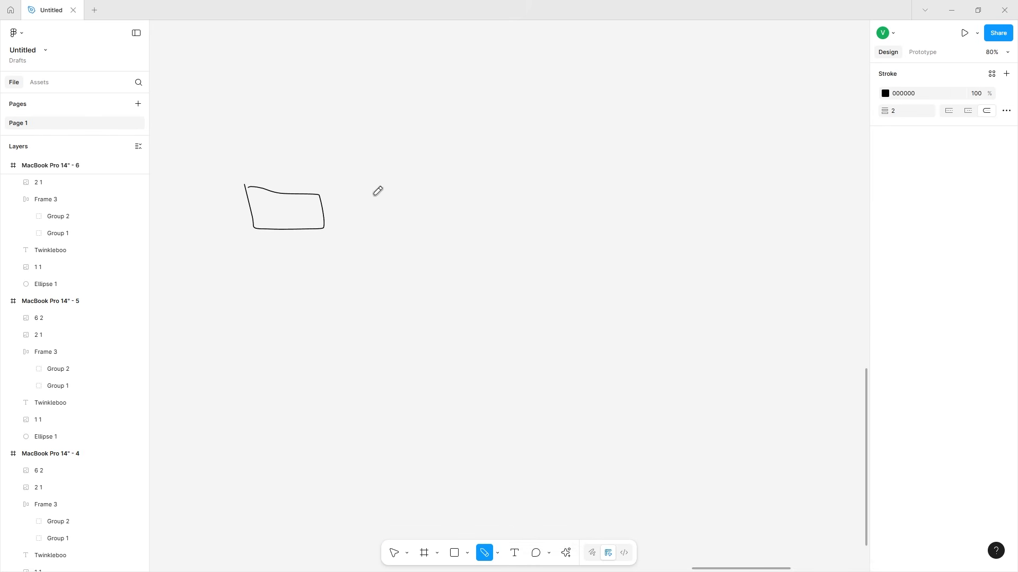
pyautogui.moveTo(374, 194)
pyautogui.mouseDown()
pyautogui.moveTo(414, 217)
pyautogui.moveTo(354, 194)
pyautogui.mouseUp()
pyautogui.moveTo(466, 187)
pyautogui.mouseDown()
pyautogui.moveTo(476, 221)
pyautogui.moveTo(521, 196)
pyautogui.moveTo(467, 180)
pyautogui.mouseUp()
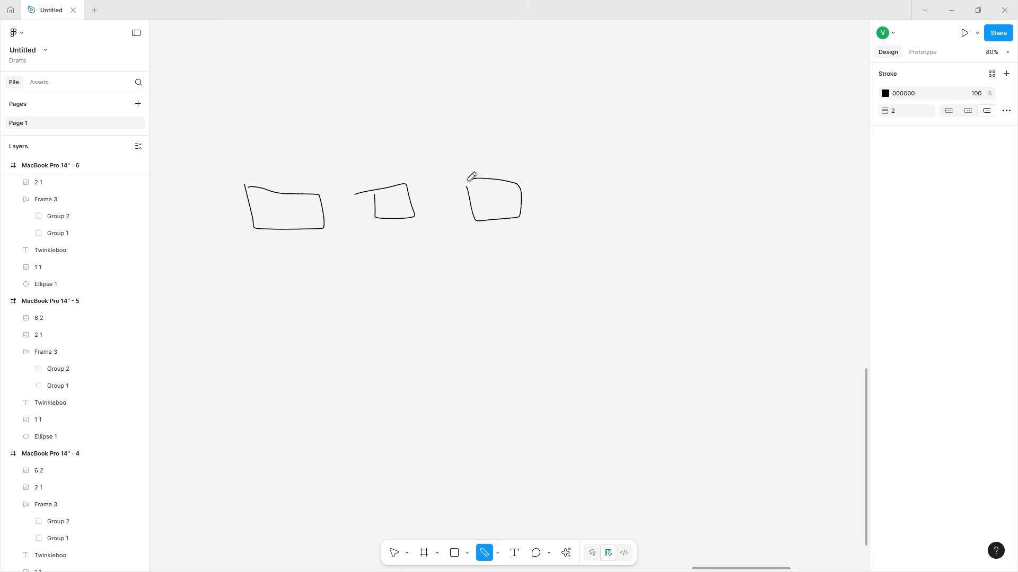
pyautogui.moveTo(559, 183)
pyautogui.mouseDown()
pyautogui.moveTo(570, 217)
pyautogui.moveTo(556, 183)
pyautogui.mouseUp()
pyautogui.moveTo(674, 177); pyautogui.dragTo(670, 176)
pyautogui.moveTo(750, 166)
pyautogui.mouseDown()
pyautogui.moveTo(786, 154)
pyautogui.moveTo(752, 162)
pyautogui.mouseUp()
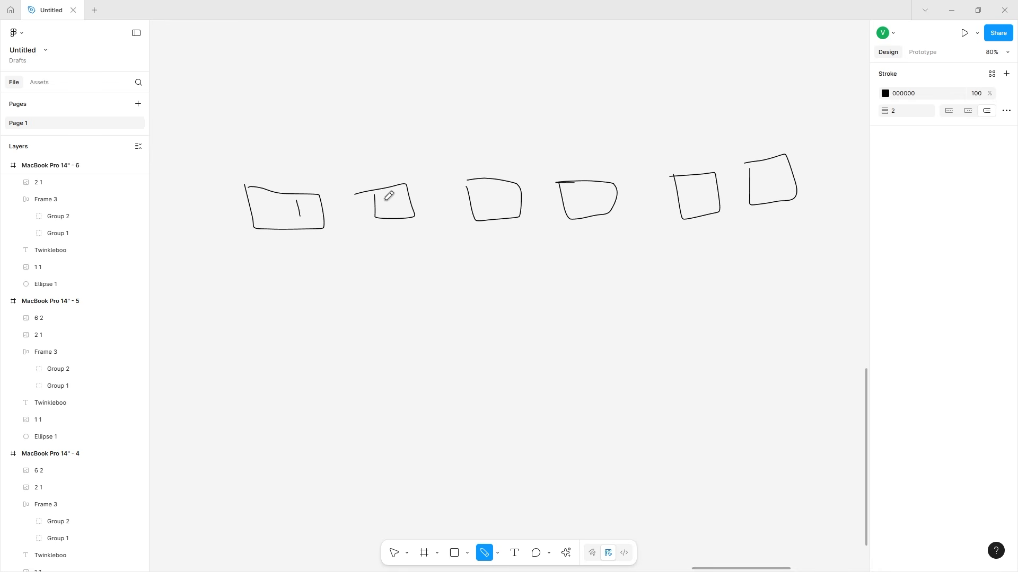
# Number the sketched boxes by hand from 1 to 6
pyautogui.moveTo(386, 197); pyautogui.dragTo(408, 209)
pyautogui.moveTo(577, 185); pyautogui.dragTo(579, 222)
pyautogui.moveTo(695, 189); pyautogui.dragTo(683, 212)
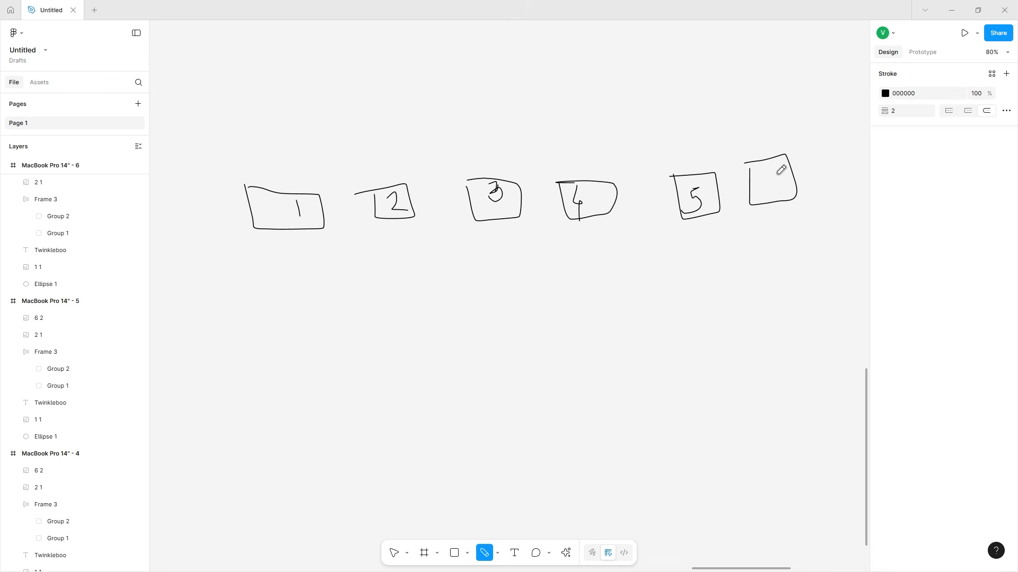
pyautogui.moveTo(778, 173); pyautogui.dragTo(767, 186)
# Draw freehand arrows linking each numbered box to the next one, from 1 through to 6
pyautogui.moveTo(316, 228)
pyautogui.mouseDown()
pyautogui.moveTo(386, 259)
pyautogui.moveTo(379, 226)
pyautogui.moveTo(366, 225)
pyautogui.moveTo(404, 247)
pyautogui.mouseUp()
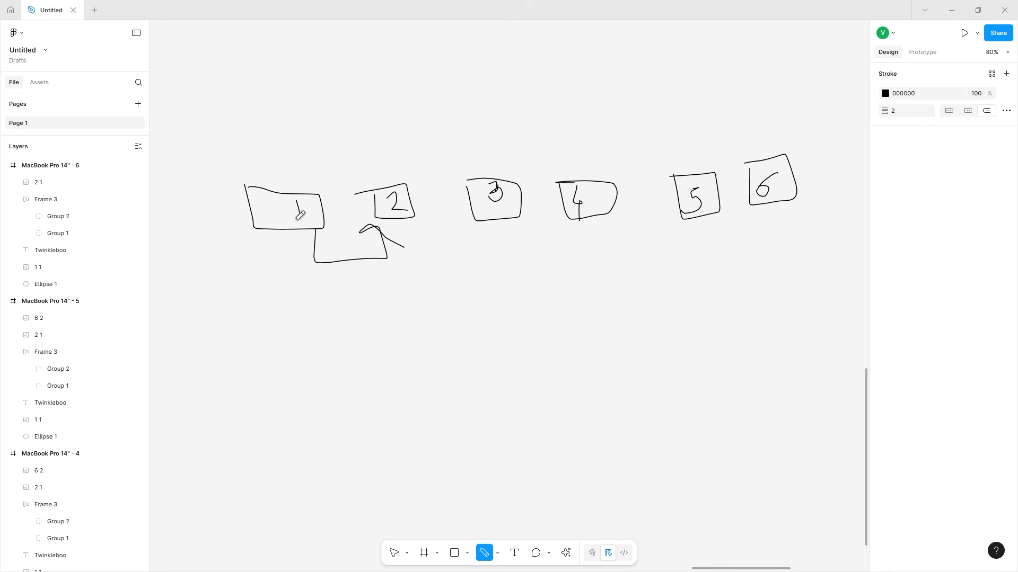
pyautogui.moveTo(380, 157)
pyautogui.mouseDown()
pyautogui.moveTo(479, 127)
pyautogui.moveTo(489, 165)
pyautogui.mouseUp()
pyautogui.moveTo(516, 217)
pyautogui.mouseDown()
pyautogui.moveTo(509, 249)
pyautogui.moveTo(578, 220)
pyautogui.moveTo(599, 228)
pyautogui.mouseUp()
pyautogui.moveTo(589, 173)
pyautogui.mouseDown()
pyautogui.moveTo(601, 143)
pyautogui.moveTo(706, 149)
pyautogui.mouseUp()
pyautogui.moveTo(709, 224)
pyautogui.mouseDown()
pyautogui.moveTo(779, 238)
pyautogui.moveTo(772, 205)
pyautogui.moveTo(786, 209)
pyautogui.moveTo(847, 176)
pyautogui.moveTo(835, 93)
pyautogui.moveTo(183, 109)
pyautogui.moveTo(195, 213)
pyautogui.moveTo(255, 210)
pyautogui.moveTo(238, 199)
pyautogui.moveTo(253, 208)
pyautogui.moveTo(233, 231)
pyautogui.moveTo(290, 298)
pyautogui.moveTo(176, 306)
pyautogui.moveTo(175, 128)
pyautogui.moveTo(163, 94)
pyautogui.moveTo(506, 69)
pyautogui.moveTo(837, 63)
pyautogui.moveTo(879, 184)
pyautogui.moveTo(806, 201)
pyautogui.moveTo(810, 191)
pyautogui.moveTo(798, 202)
pyautogui.moveTo(816, 212)
pyautogui.mouseUp()
# Draw return arrows from each box to the previous one, plus long loop arrows connecting boxes 6 and 1
pyautogui.moveTo(764, 186)
pyautogui.mouseDown()
pyautogui.moveTo(725, 177)
pyautogui.moveTo(729, 191)
pyautogui.moveTo(608, 199)
pyautogui.moveTo(624, 207)
pyautogui.moveTo(566, 193)
pyautogui.moveTo(517, 201)
pyautogui.moveTo(523, 195)
pyautogui.moveTo(525, 205)
pyautogui.moveTo(414, 182)
pyautogui.moveTo(409, 200)
pyautogui.moveTo(445, 215)
pyautogui.mouseUp()
pyautogui.moveTo(377, 203); pyautogui.dragTo(337, 209)
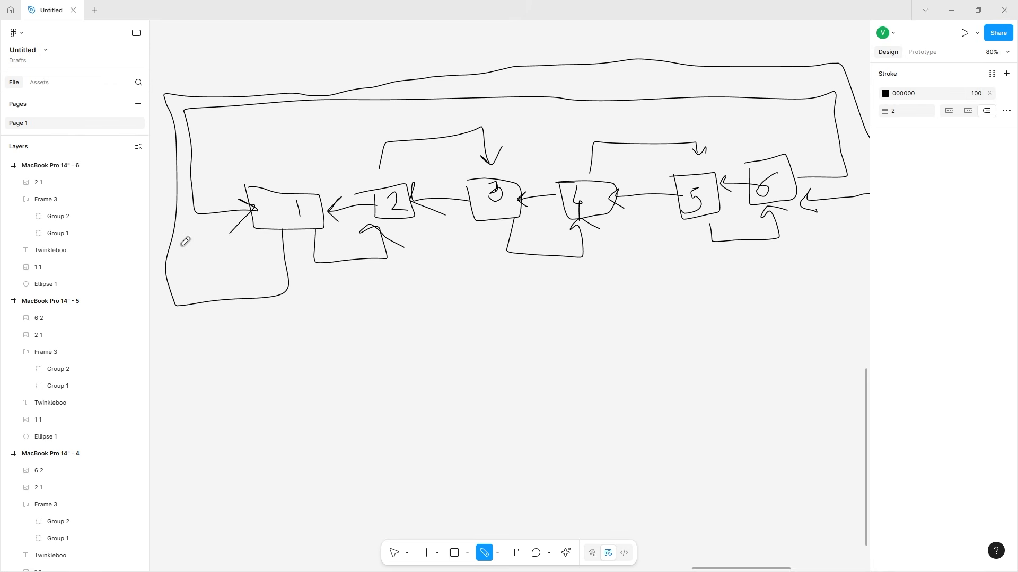
pyautogui.moveTo(159, 260); pyautogui.dragTo(179, 262)
pyautogui.moveTo(217, 257)
pyautogui.mouseDown()
pyautogui.moveTo(365, 399)
pyautogui.moveTo(891, 411)
pyautogui.moveTo(850, 107)
pyautogui.moveTo(513, 112)
pyautogui.moveTo(187, 278)
pyautogui.moveTo(197, 386)
pyautogui.mouseUp()
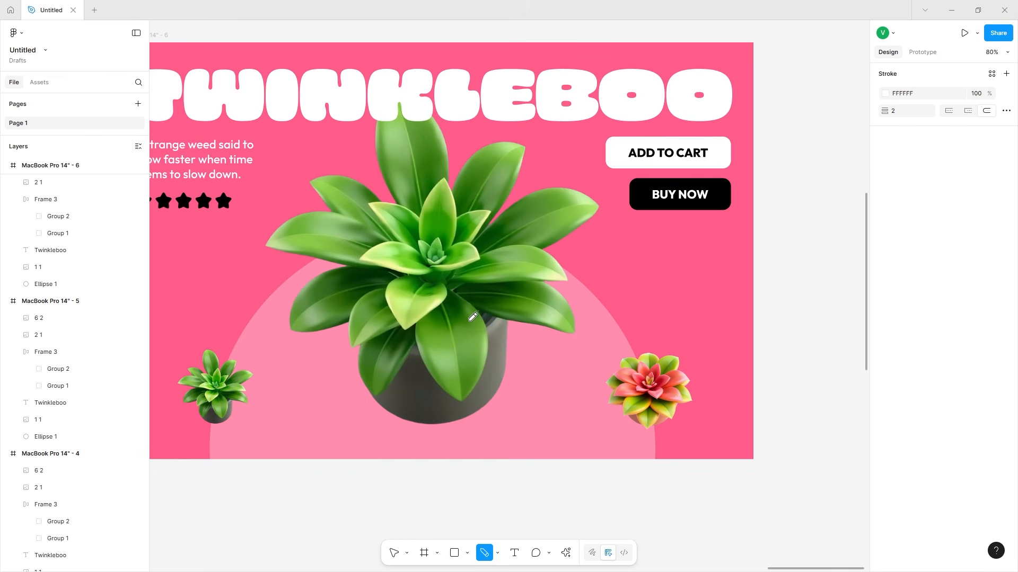
# Replace the small lower-left plant in the second page frame with the red and green flower image
pyautogui.hscroll(-15, 471, 316)
pyautogui.hscroll(-20, 471, 315)
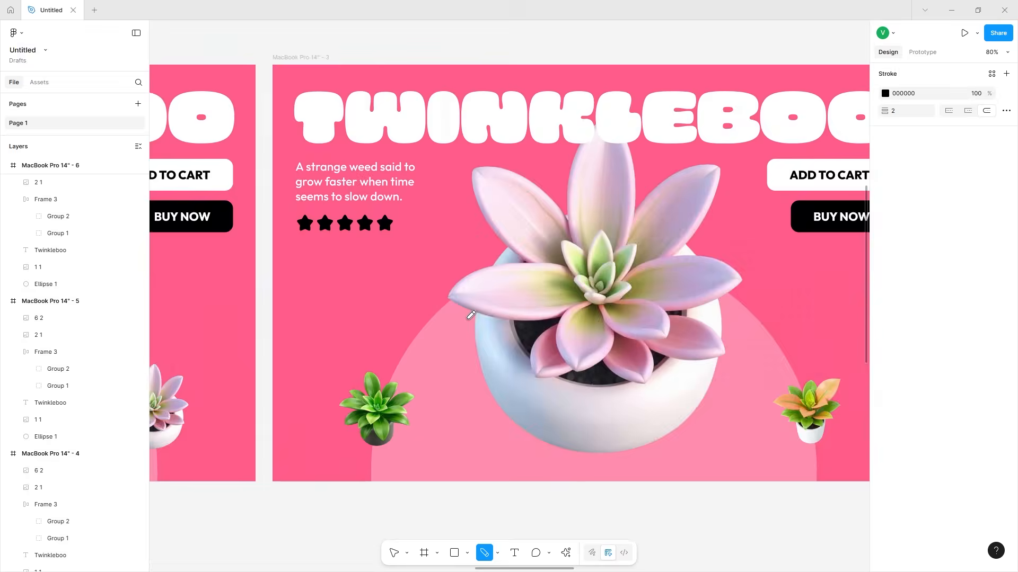
pyautogui.hscroll(5, 470, 316)
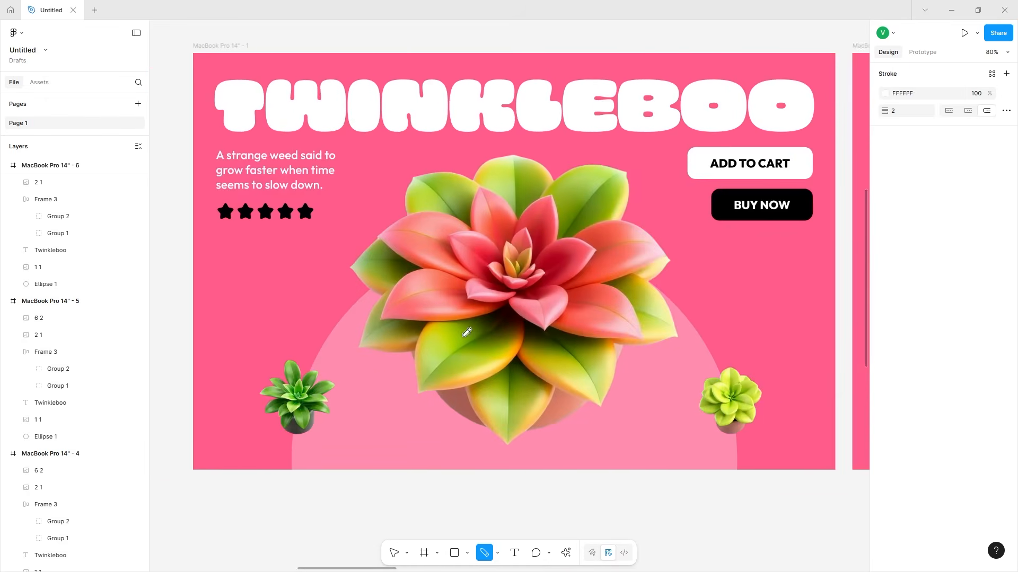
pyautogui.hscroll(-2, 475, 416)
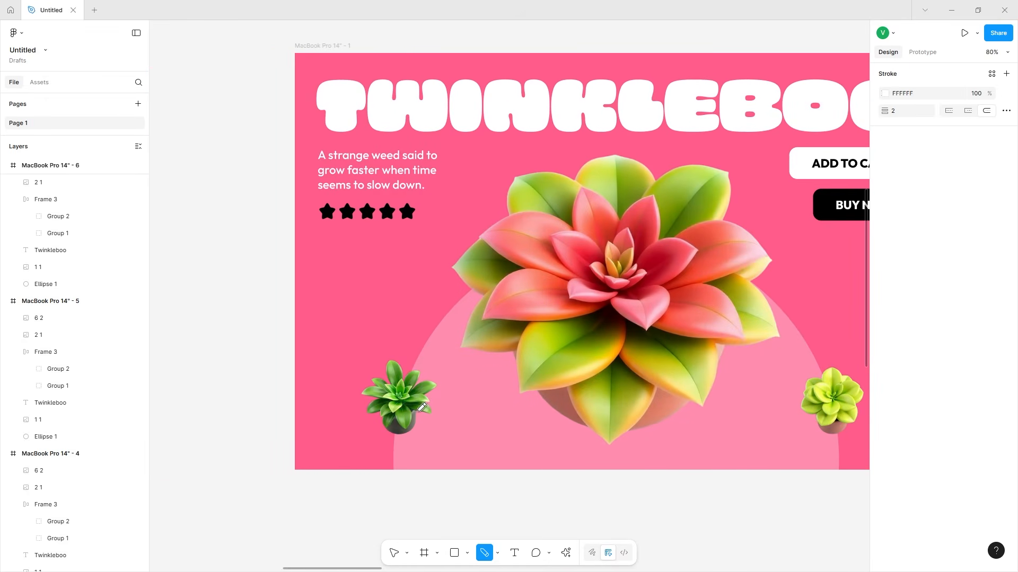
pyautogui.hscroll(5, 618, 418)
pyautogui.click(394, 553)
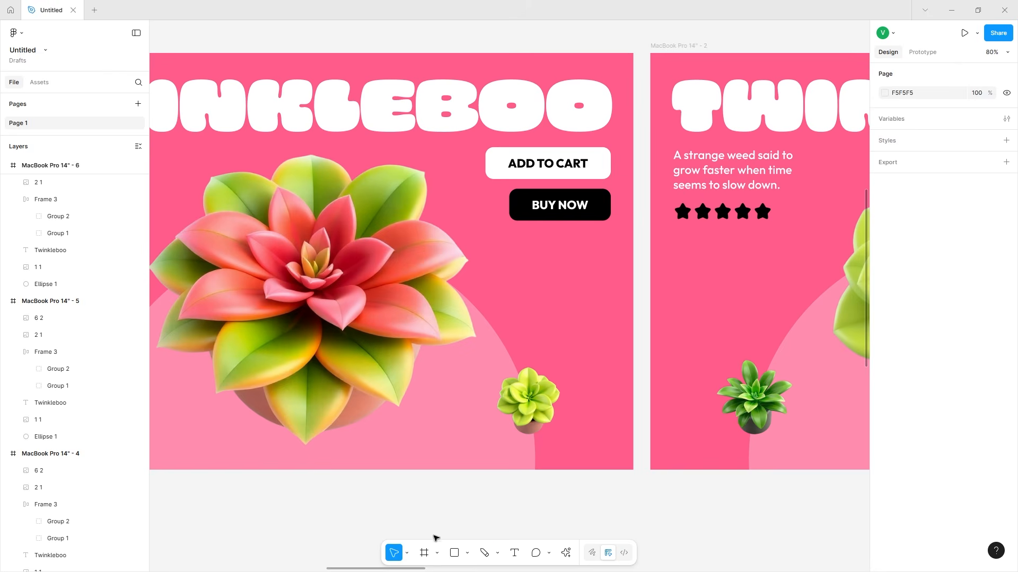
pyautogui.hscroll(6, 359, 395)
pyautogui.click(359, 395)
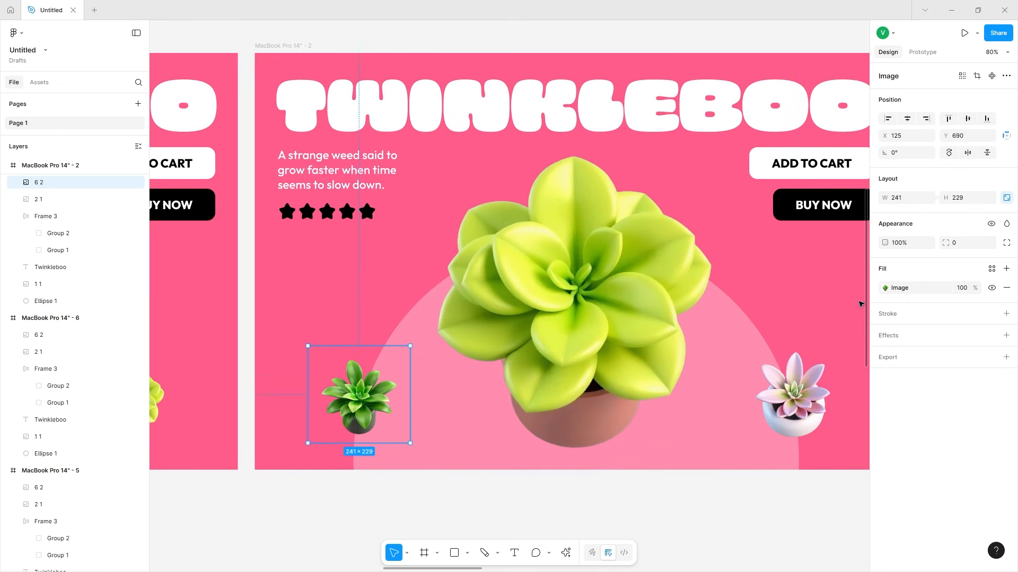
pyautogui.click(884, 289)
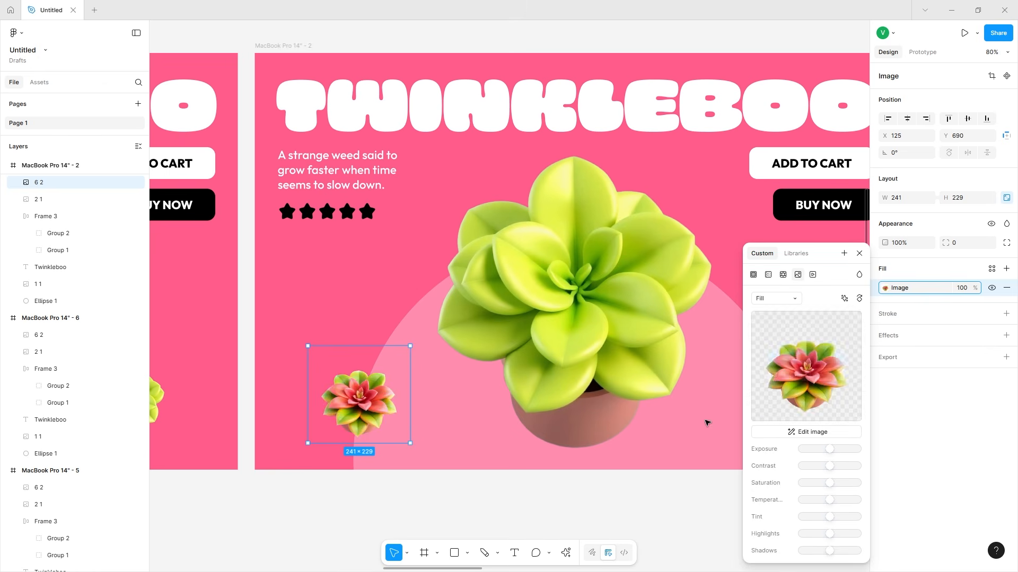
# Replace the small lower-left plant with the light green plant in the third page frame and the lavender plant in the fourth
pyautogui.hscroll(10, 707, 420)
pyautogui.click(500, 384)
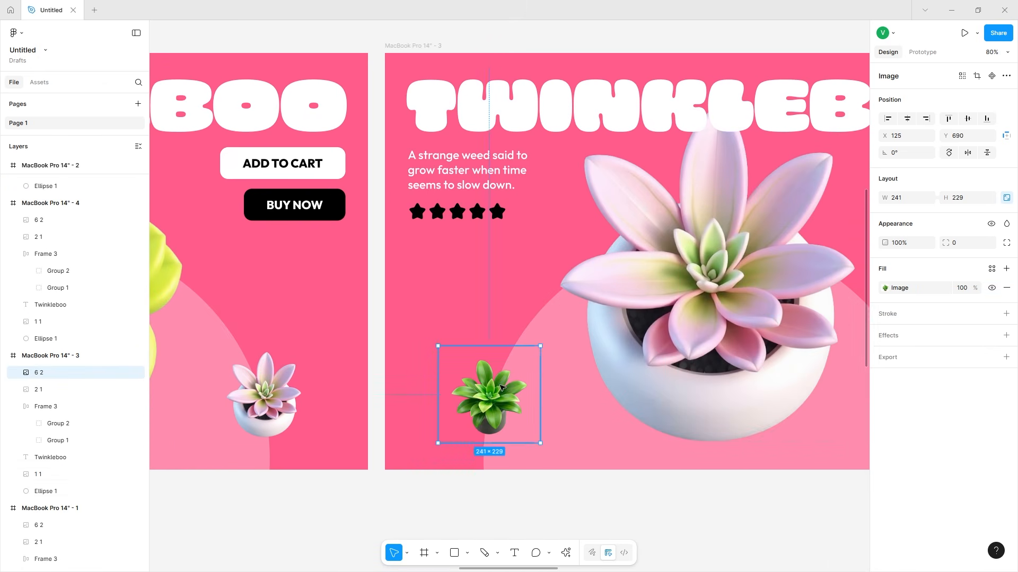
pyautogui.click(885, 288)
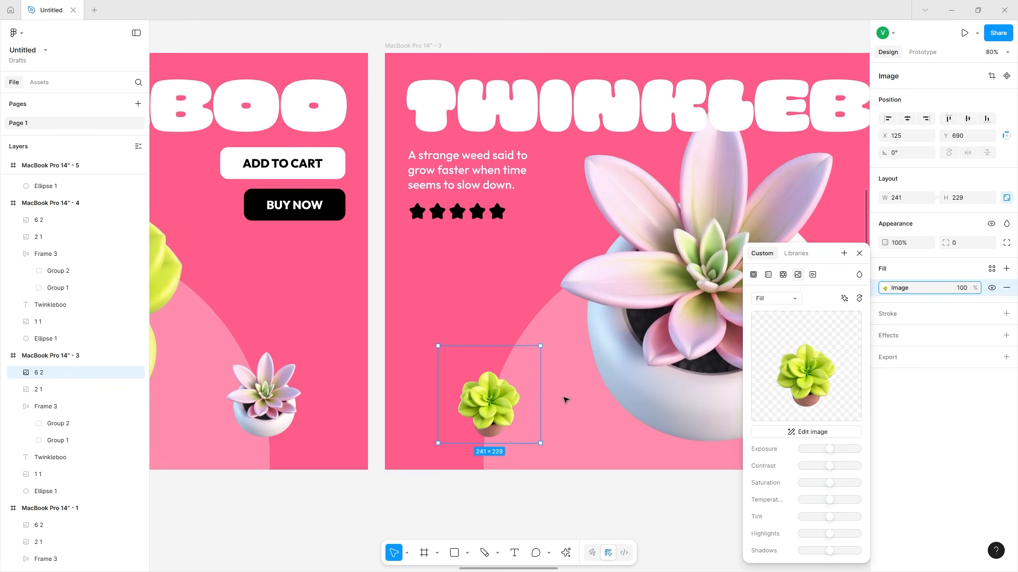
pyautogui.hscroll(10, 566, 400)
pyautogui.click(477, 386)
pyautogui.click(891, 287)
pyautogui.moveTo(820, 354)
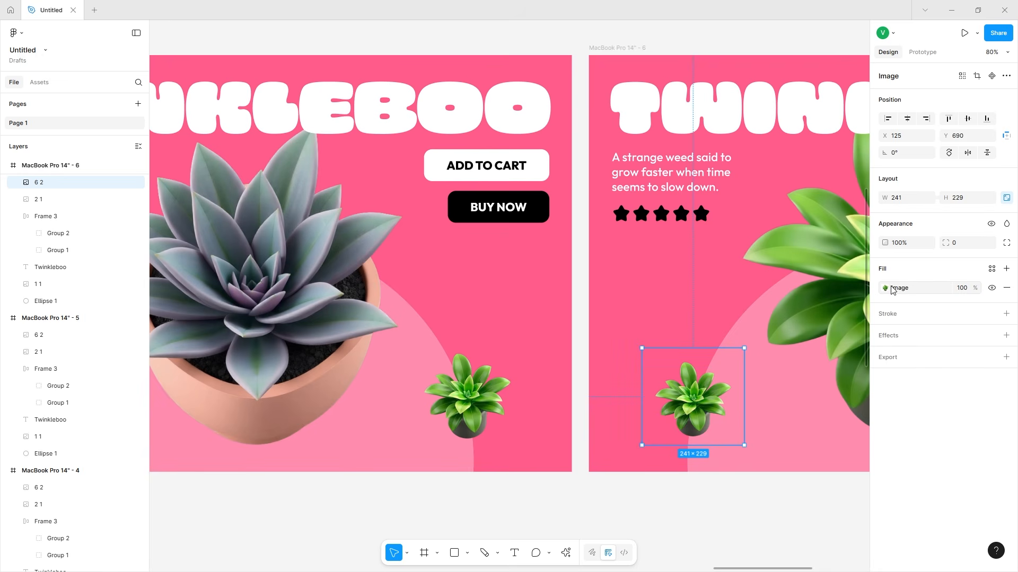
# Replace the small lower-left plant in the sixth page frame with the grey succulent and close the fill settings
pyautogui.click(891, 288)
pyautogui.moveTo(806, 366)
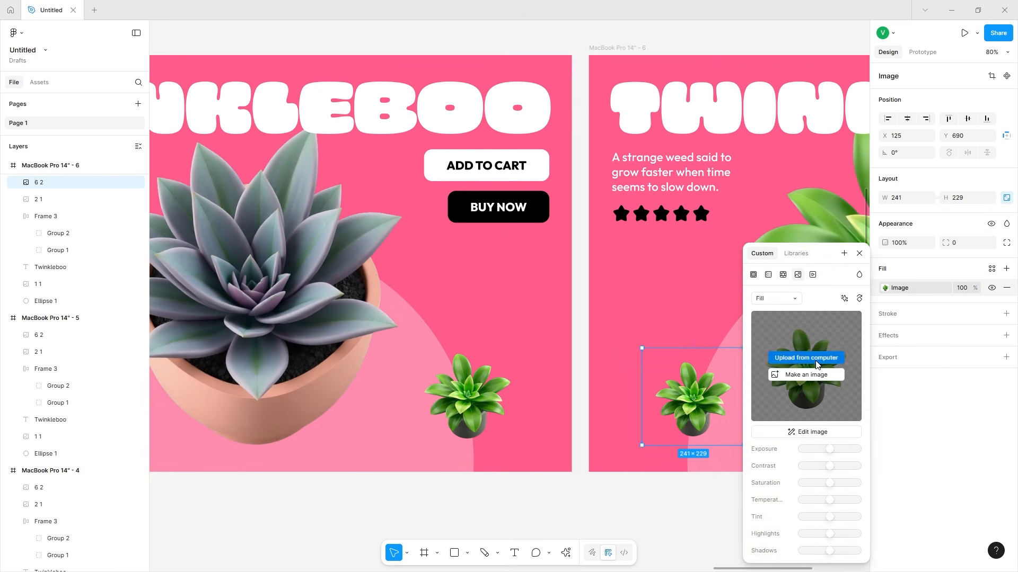
pyautogui.hscroll(-15, 379, 403)
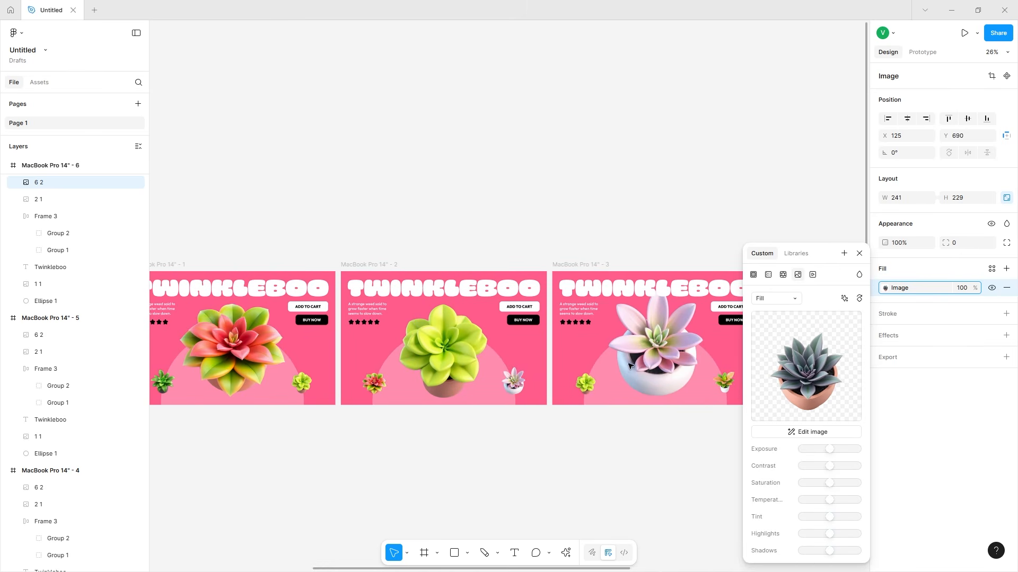
pyautogui.scroll(-1, 630, 366)
pyautogui.click(858, 253)
# Fill the second page frame's background with the yellow-green E5F34A sampled from its central plant
pyautogui.click(370, 207)
pyautogui.click(377, 233)
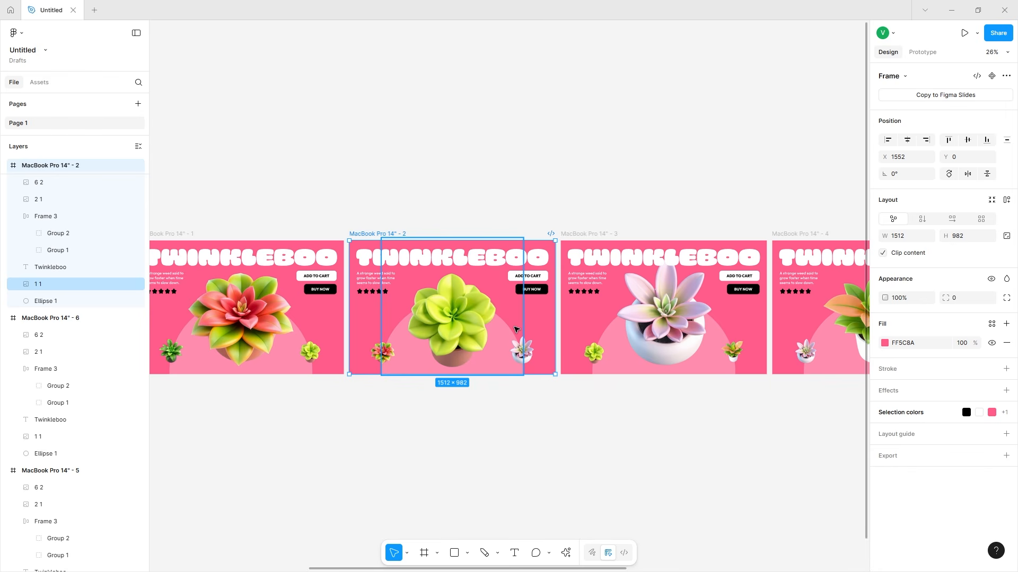
pyautogui.click(403, 362)
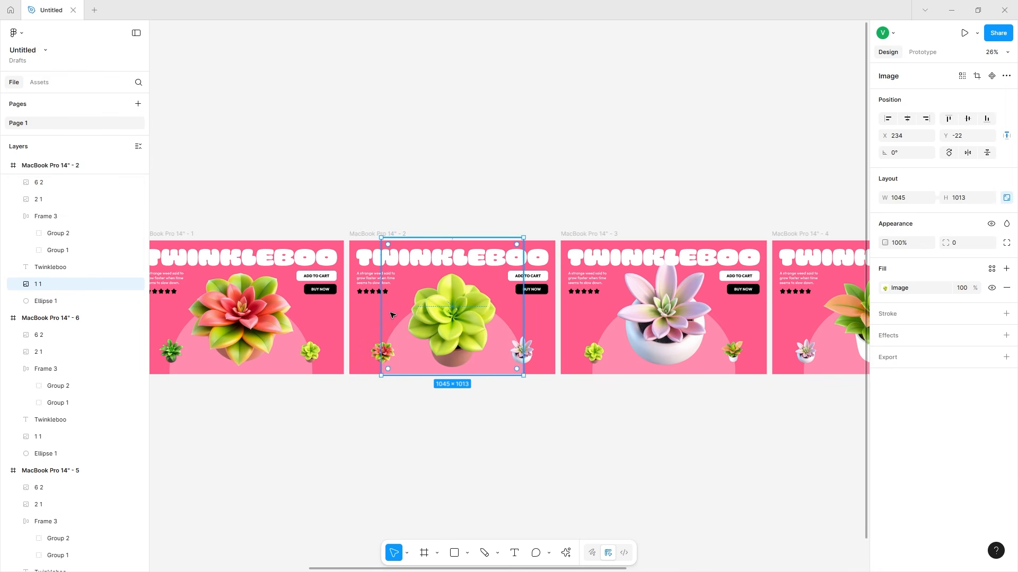
pyautogui.click(376, 234)
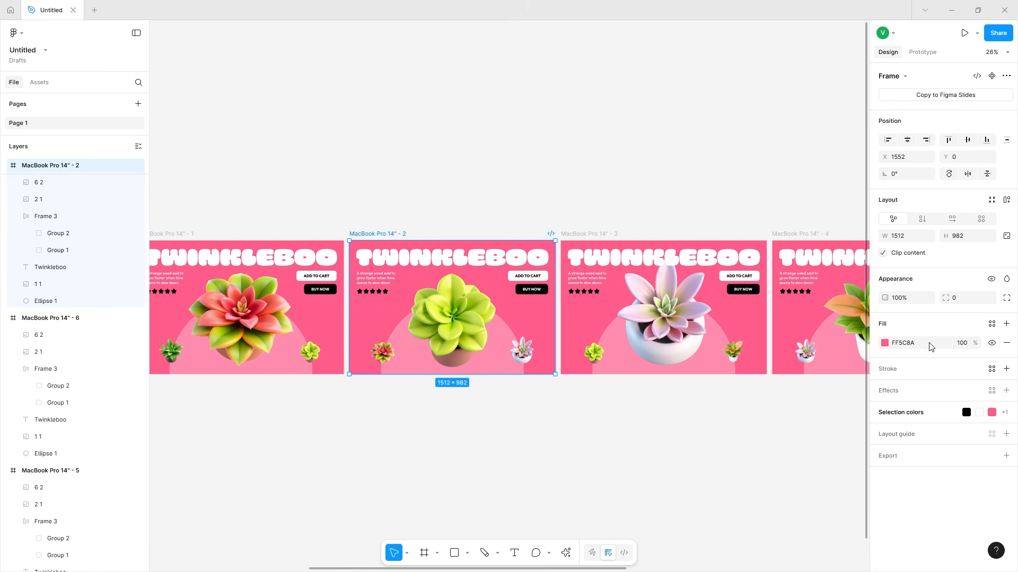
pyautogui.click(884, 343)
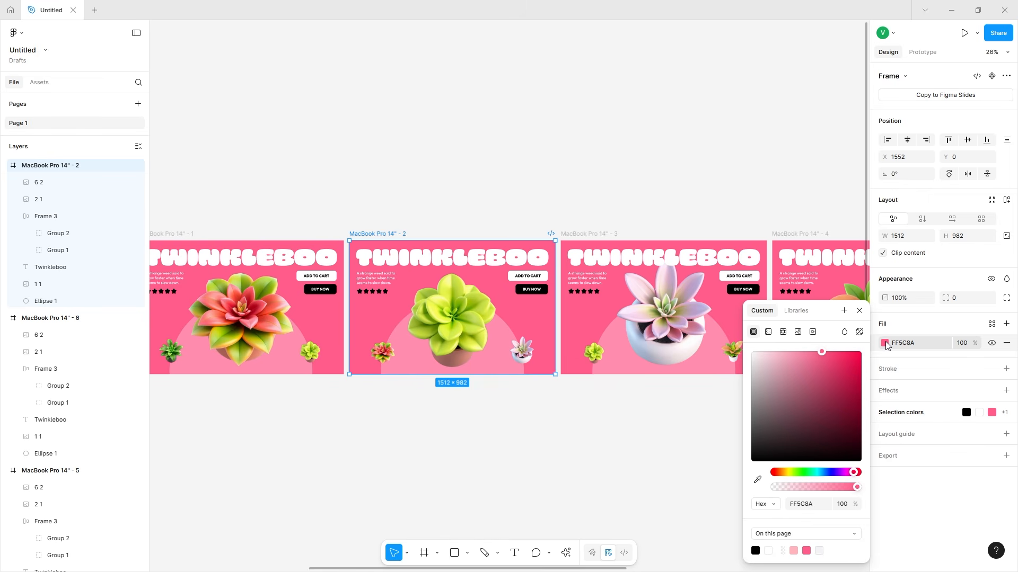
pyautogui.click(756, 480)
pyautogui.click(417, 339)
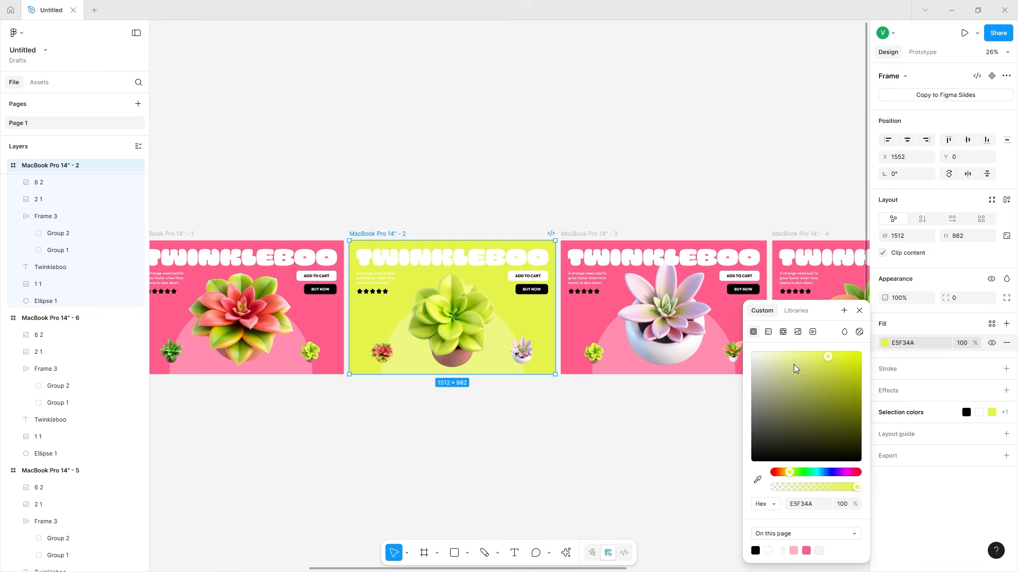
# Shift the second page frame's background to a fully saturated, slightly darker lime green
pyautogui.moveTo(793, 369); pyautogui.dragTo(868, 367)
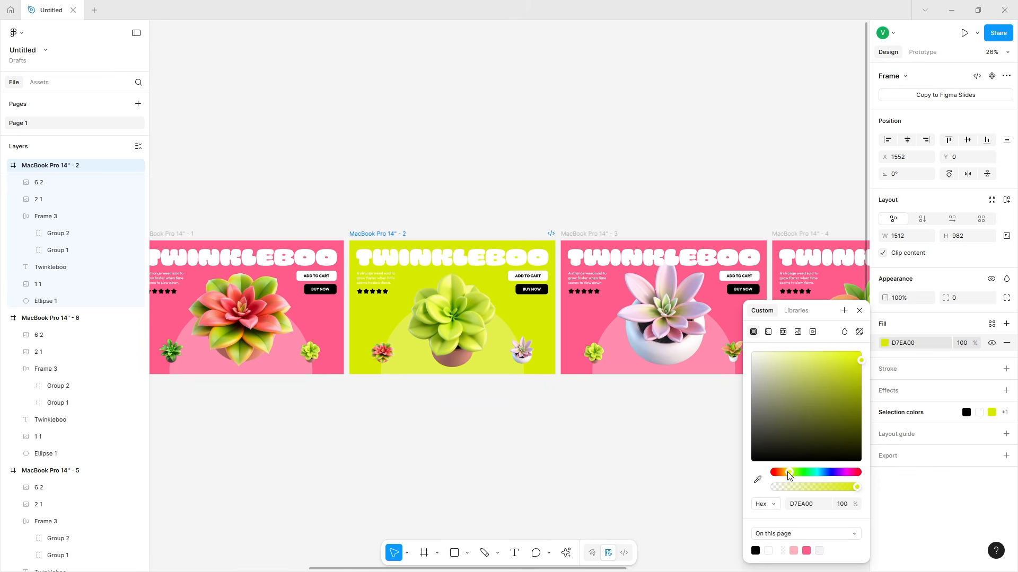
pyautogui.moveTo(789, 473); pyautogui.dragTo(793, 473)
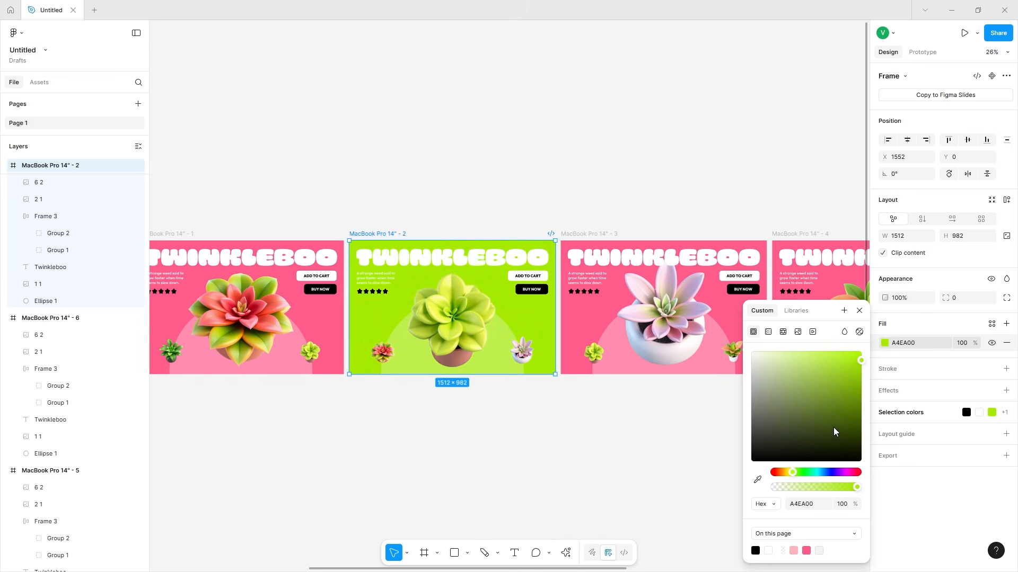
pyautogui.moveTo(859, 363); pyautogui.dragTo(866, 374)
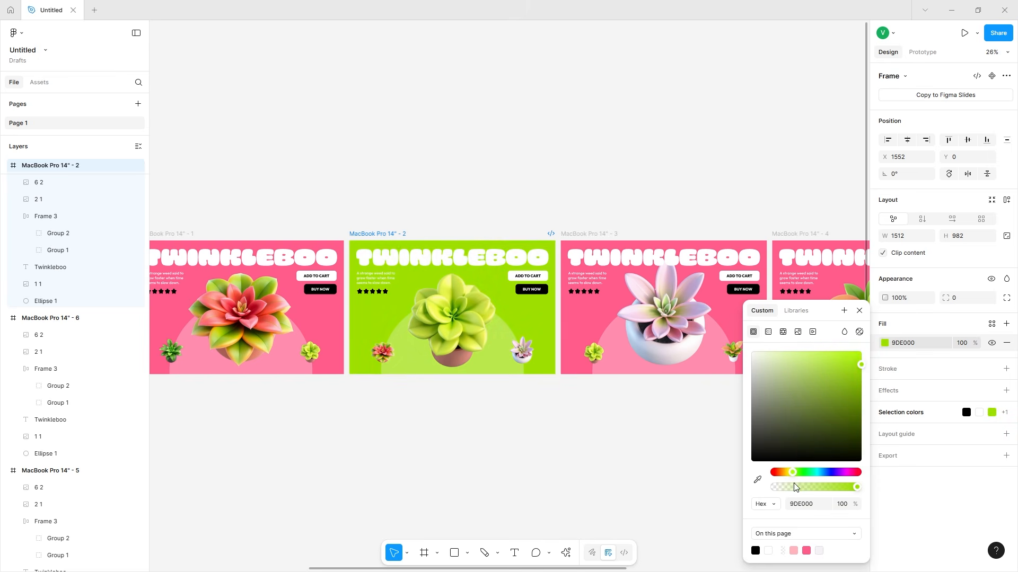
pyautogui.moveTo(794, 471); pyautogui.dragTo(794, 473)
# Change the third page frame's background fill to a light purple matching its lavender plant
pyautogui.click(589, 233)
pyautogui.click(885, 343)
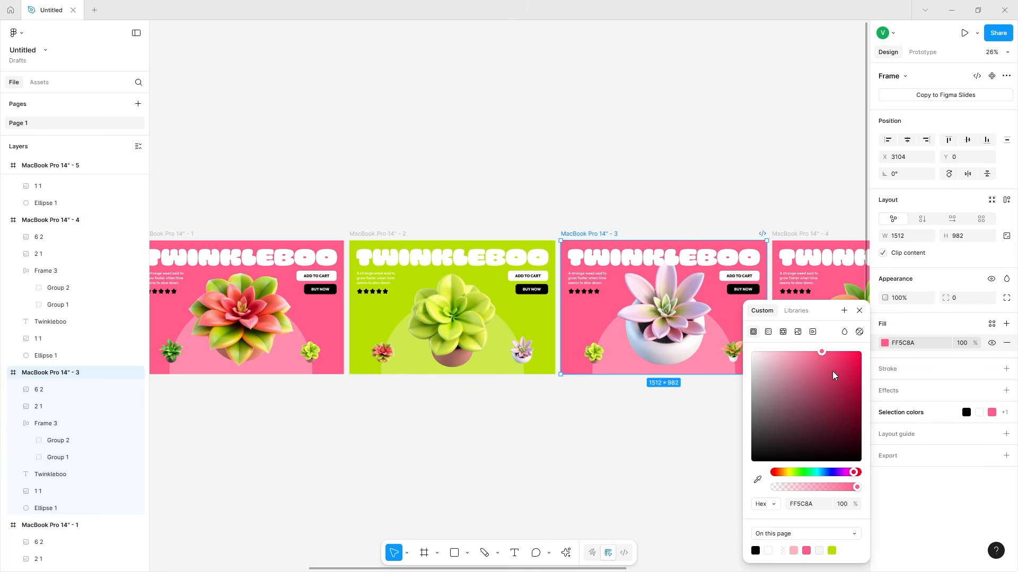
pyautogui.click(836, 472)
pyautogui.moveTo(821, 352); pyautogui.dragTo(795, 351)
# Fill the fourth page frame's background with orange FBC082 sampled from its plant and make it more saturated
pyautogui.click(790, 234)
pyautogui.hscroll(6, 791, 234)
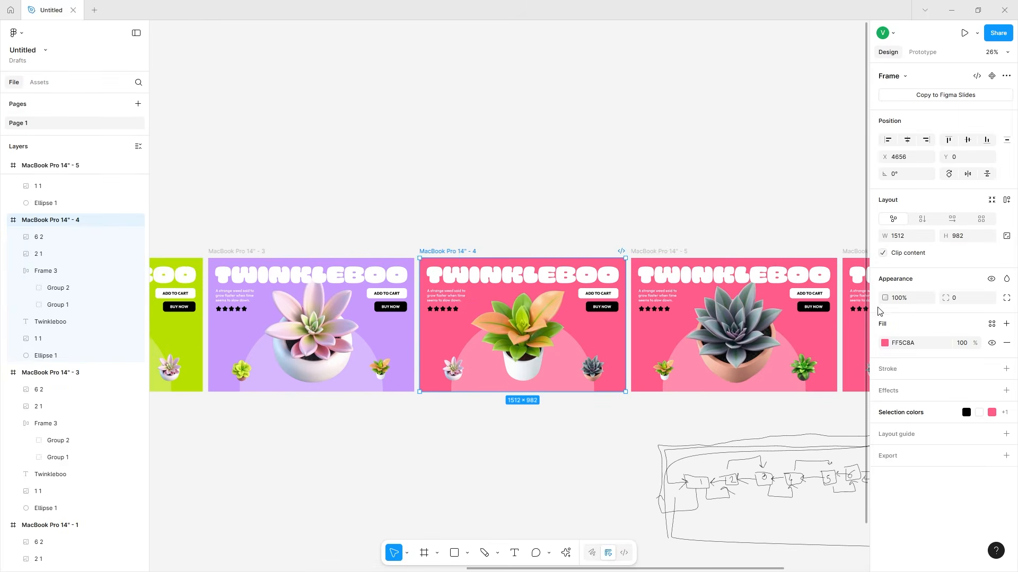
pyautogui.click(885, 343)
pyautogui.press('i')
pyautogui.click(561, 300)
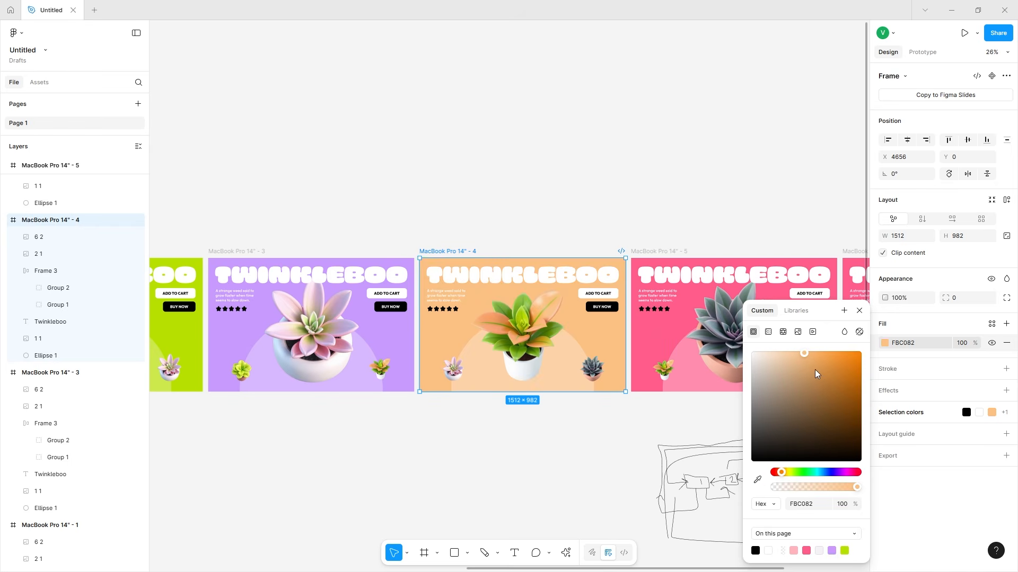
pyautogui.click(824, 353)
# Fill the fifth page frame's background with a grey sampled from its central succulent
pyautogui.click(659, 251)
pyautogui.hscroll(3, 659, 252)
pyautogui.click(884, 343)
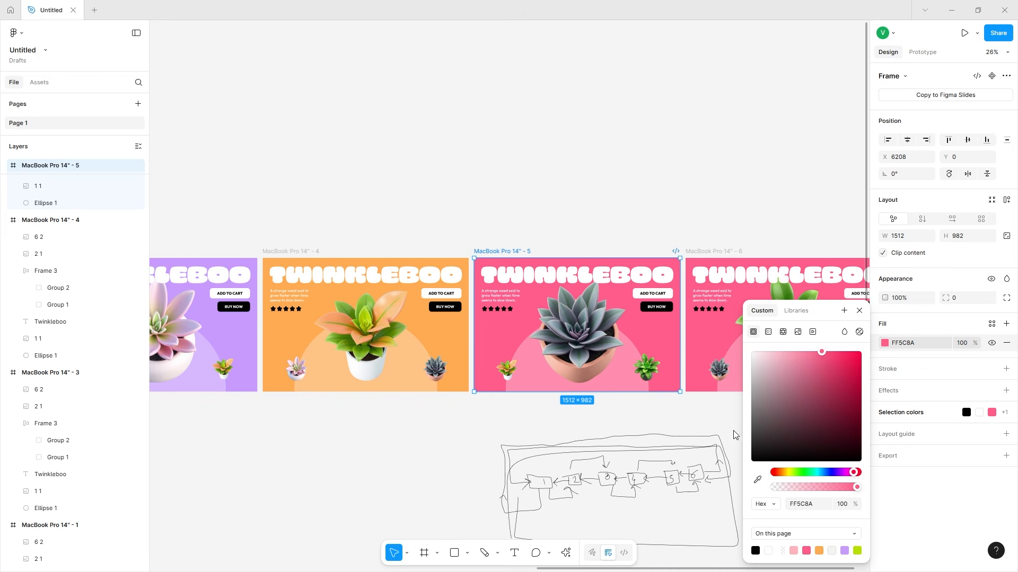
pyautogui.click(756, 481)
pyautogui.click(578, 350)
# Fill the sixth page frame's background with green 42821D sampled from its plant and adjust it to a bright, saturated green
pyautogui.hscroll(3, 577, 350)
pyautogui.click(526, 253)
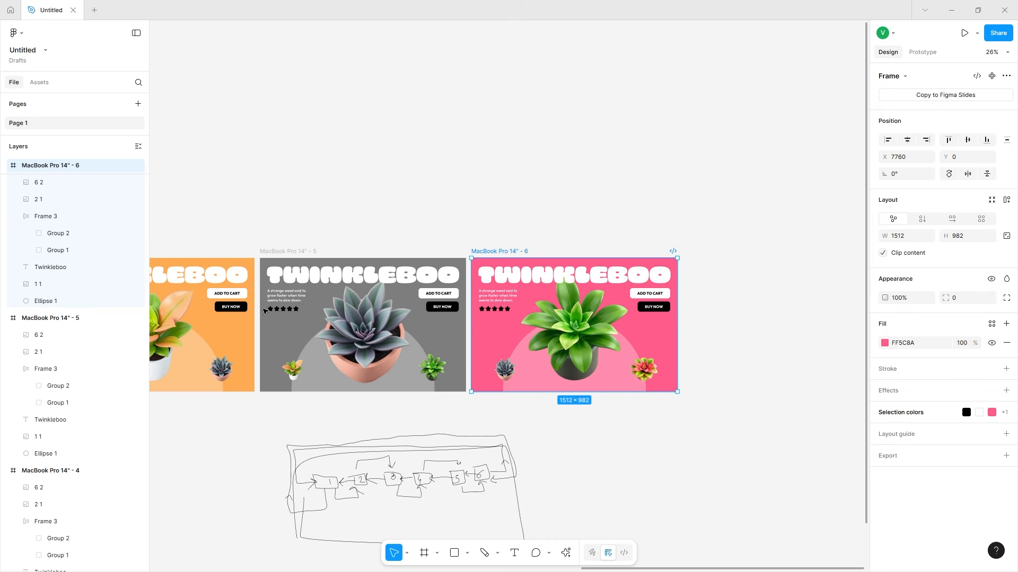
pyautogui.click(884, 343)
pyautogui.click(757, 466)
pyautogui.click(596, 322)
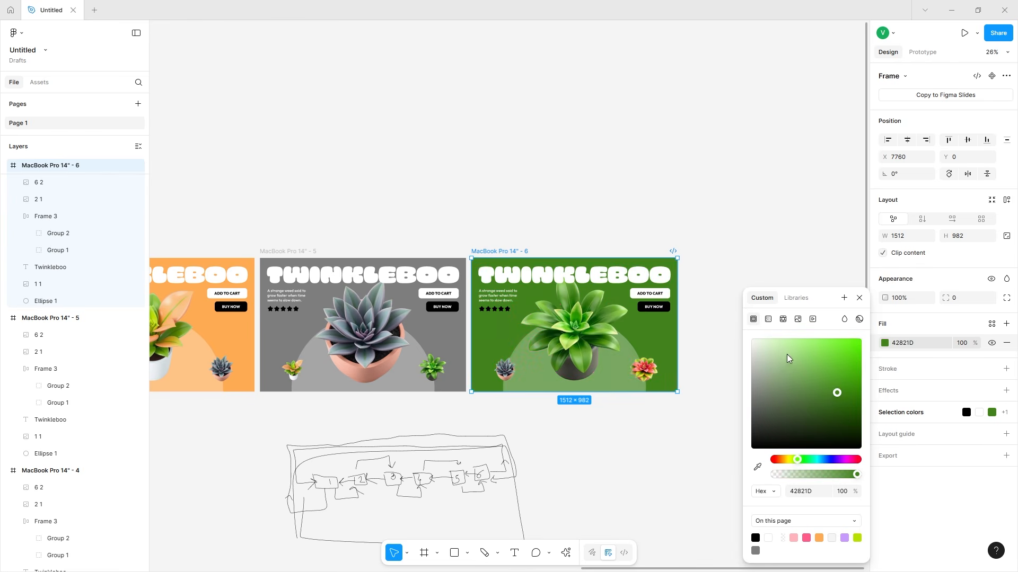
pyautogui.moveTo(883, 378); pyautogui.dragTo(883, 367)
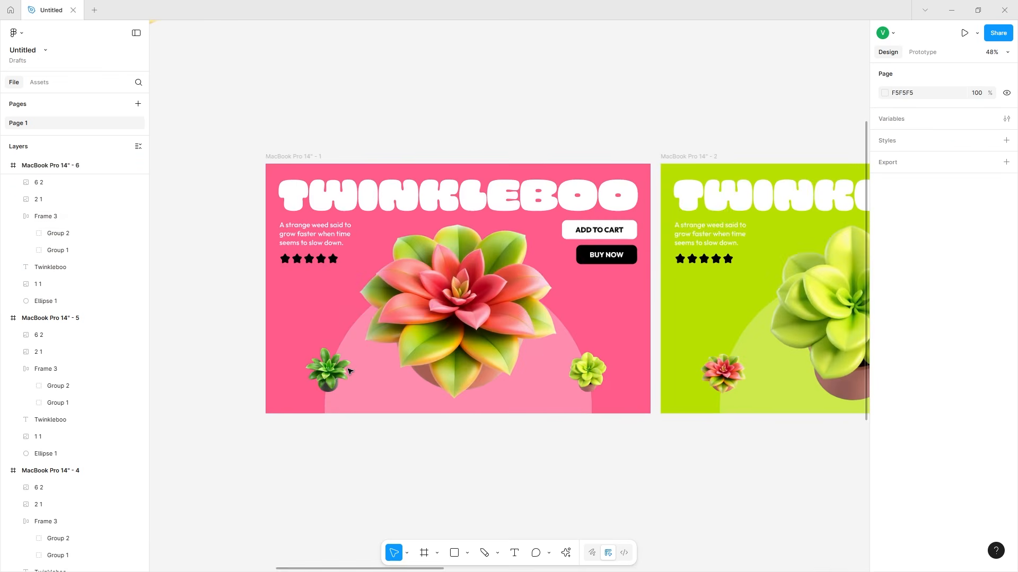
pyautogui.hscroll(2, 347, 371)
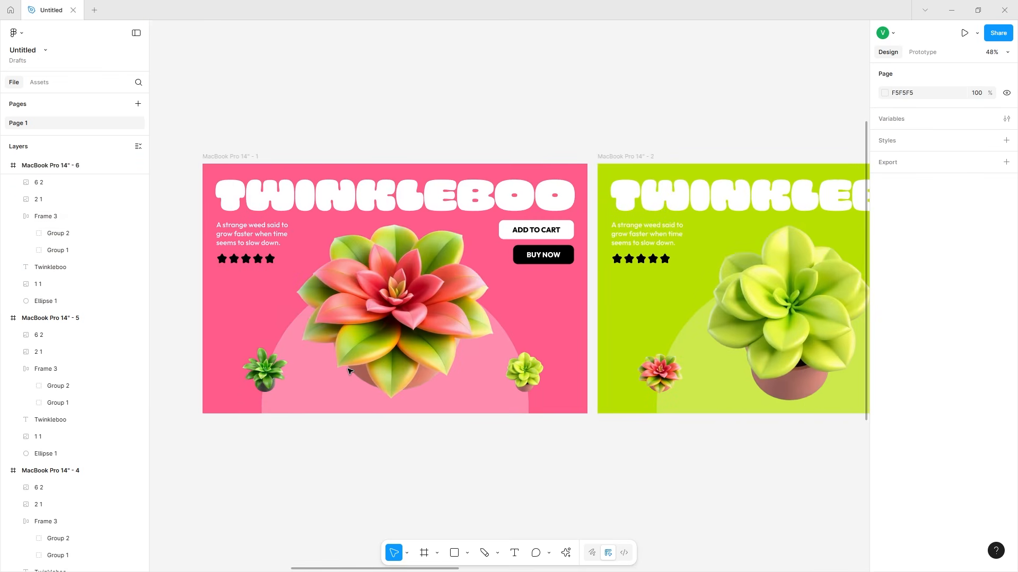
pyautogui.hscroll(2, 348, 371)
pyautogui.rightClick(462, 206)
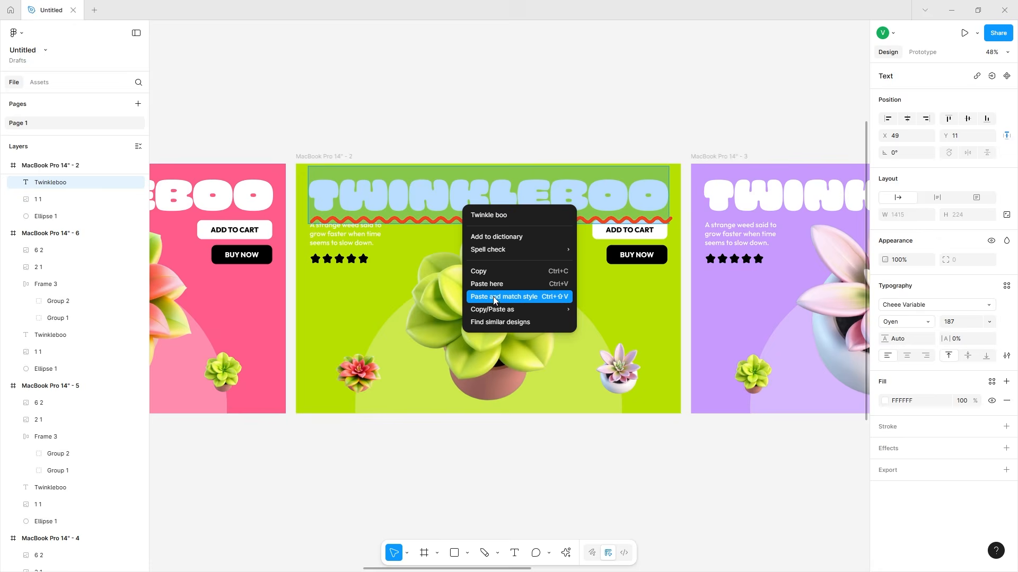
pyautogui.click(493, 295)
pyautogui.hotkey('ctrl', 'z')
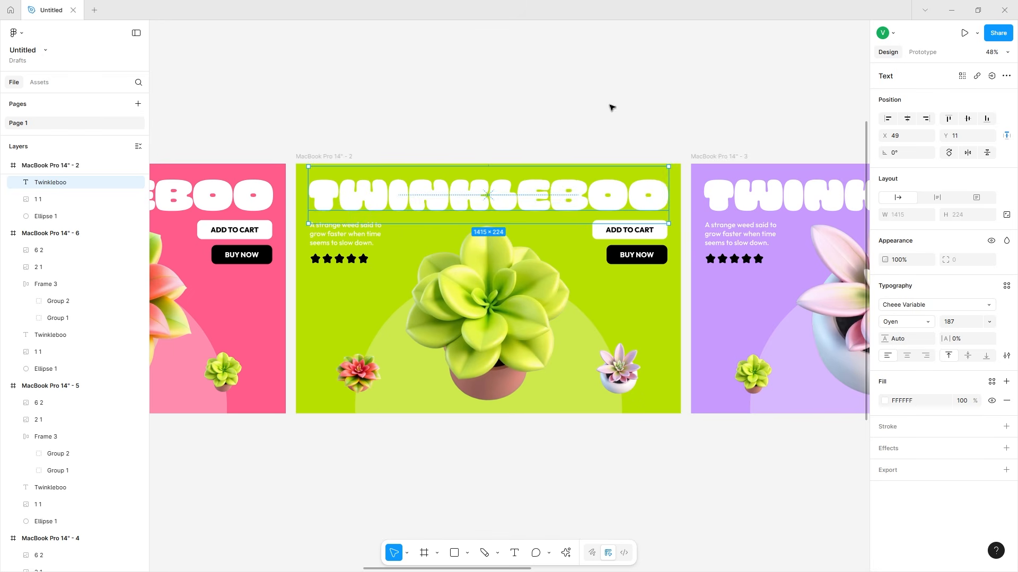
# Center-align the Twinkleboo title text in the second, third and fourth page frames
pyautogui.hscroll(6, 785, 297)
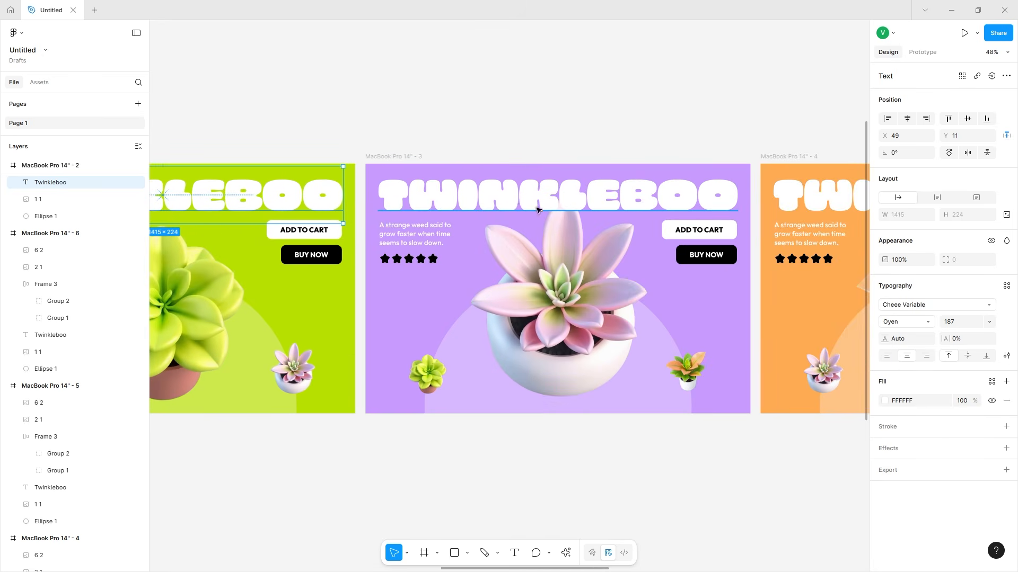
pyautogui.click(513, 201)
pyautogui.hscroll(6, 689, 314)
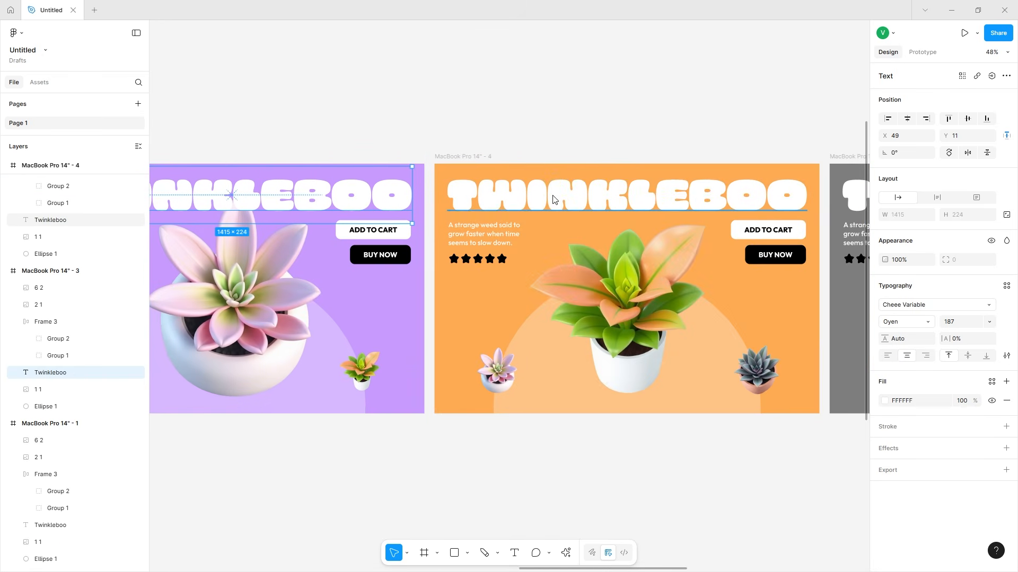
pyautogui.click(551, 200)
pyautogui.click(908, 356)
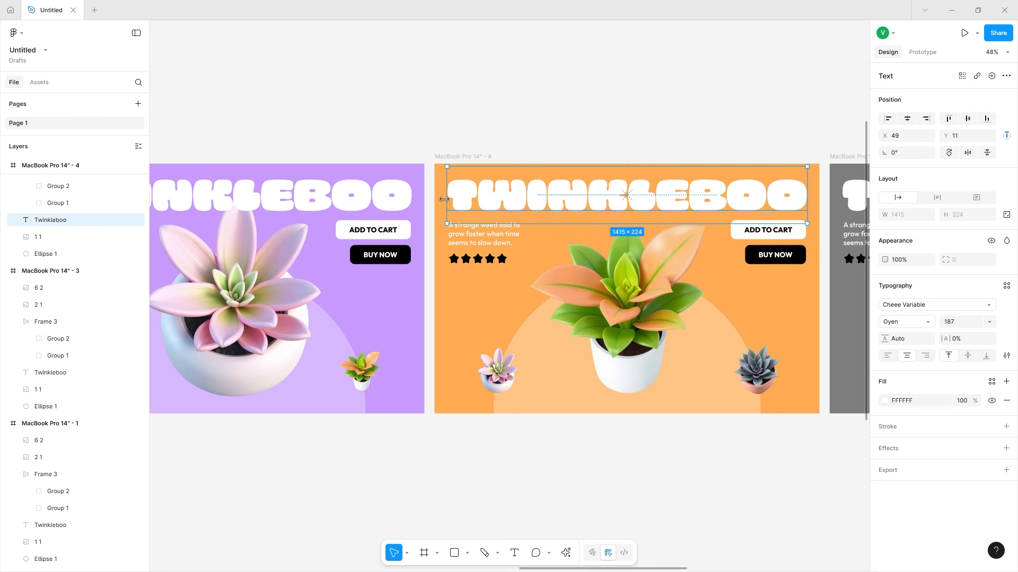
# Center-align the Twinkleboo title text in the fifth and sixth page frames
pyautogui.hscroll(6, 444, 199)
pyautogui.click(730, 202)
pyautogui.click(905, 360)
pyautogui.hscroll(6, 795, 265)
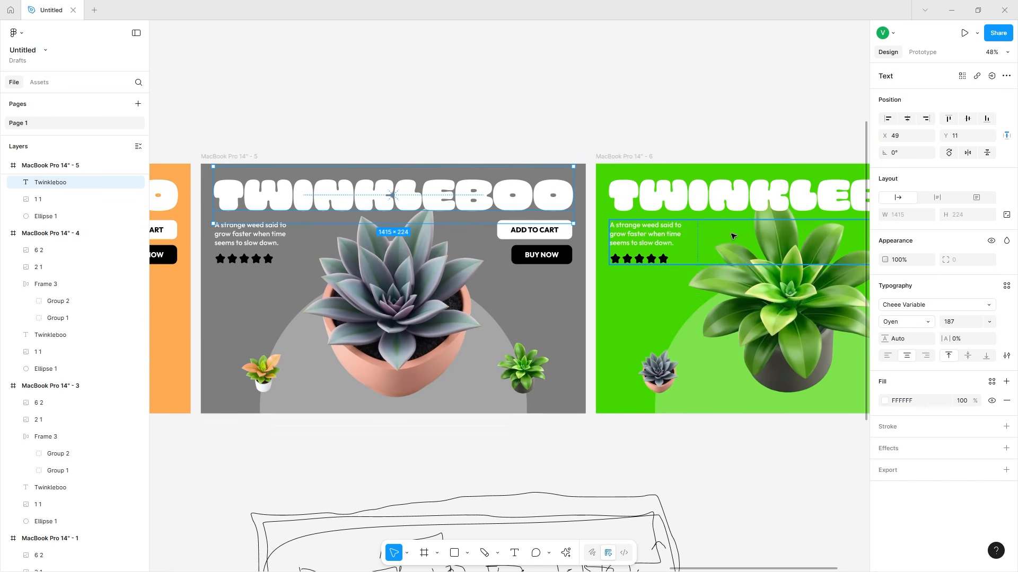
pyautogui.click(730, 225)
pyautogui.click(731, 208)
pyautogui.hscroll(4, 736, 212)
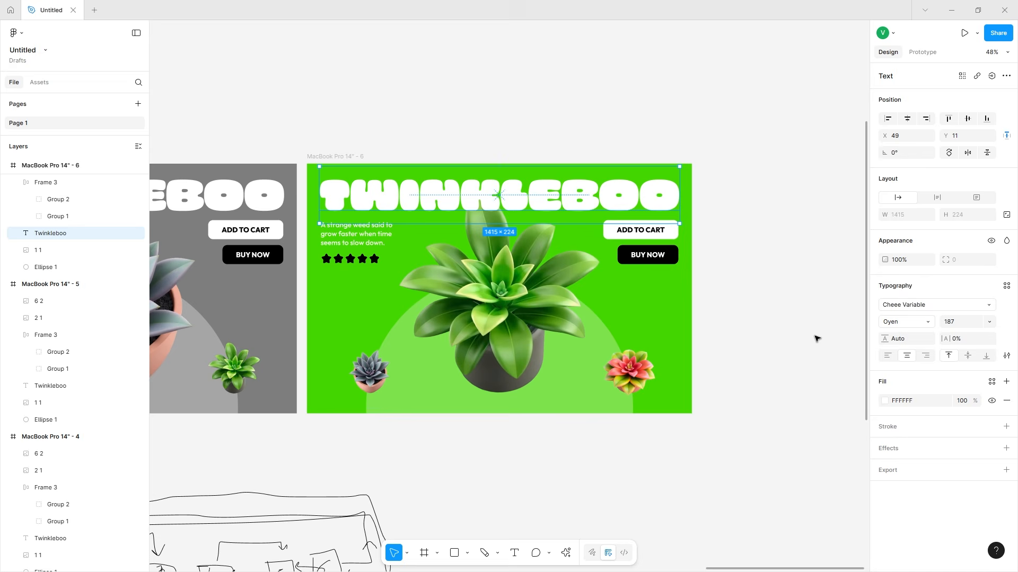
pyautogui.click(378, 237)
pyautogui.hscroll(-5, 377, 237)
pyautogui.doubleClick(241, 235)
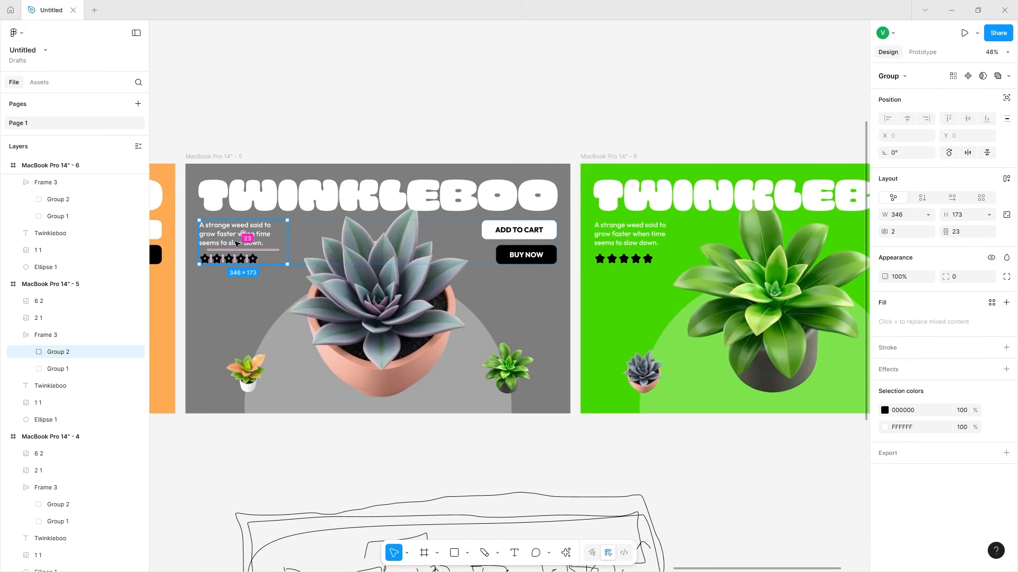
pyautogui.doubleClick(221, 237)
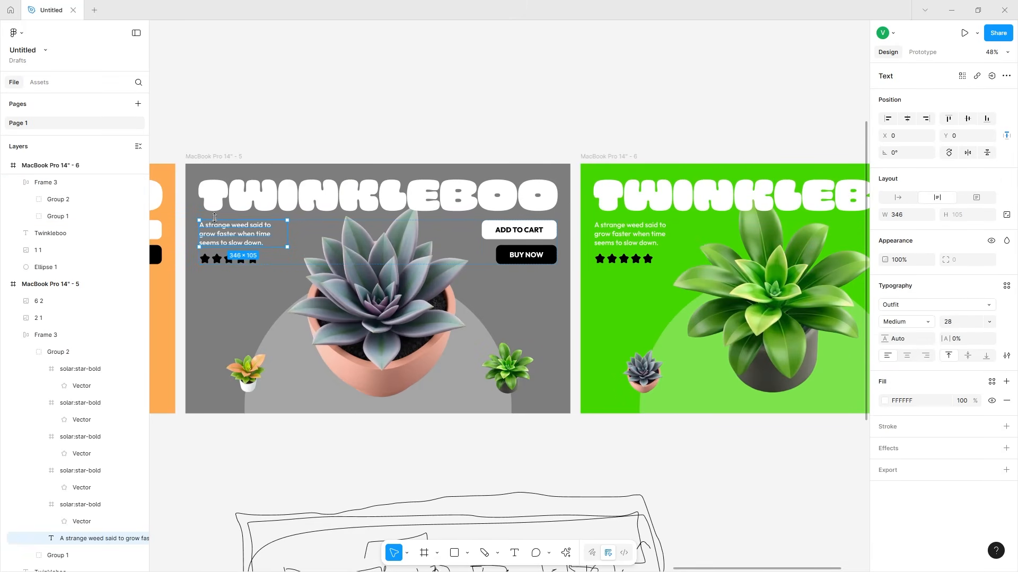
pyautogui.hscroll(-20, 195, 243)
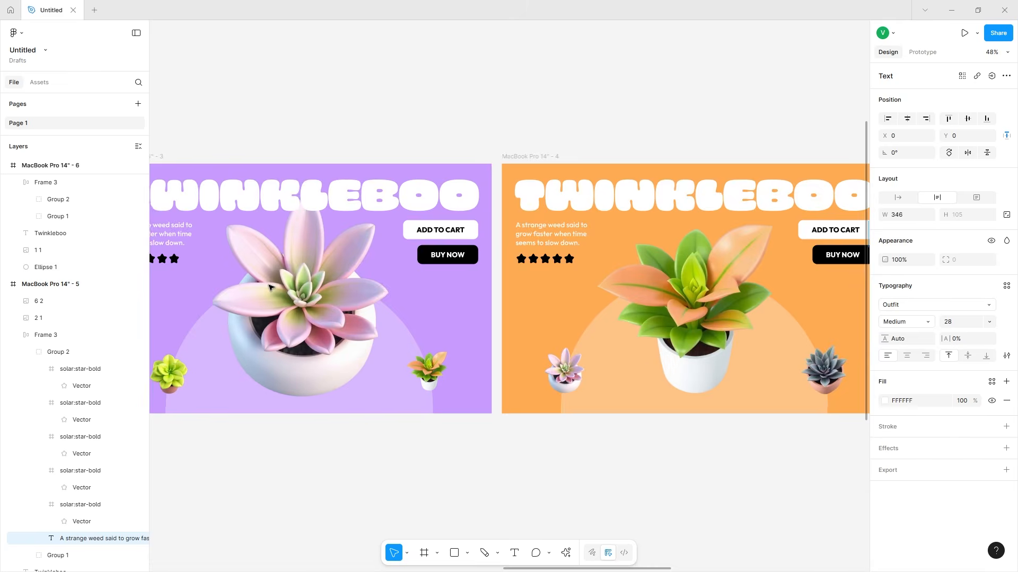
pyautogui.hscroll(3, 312, 288)
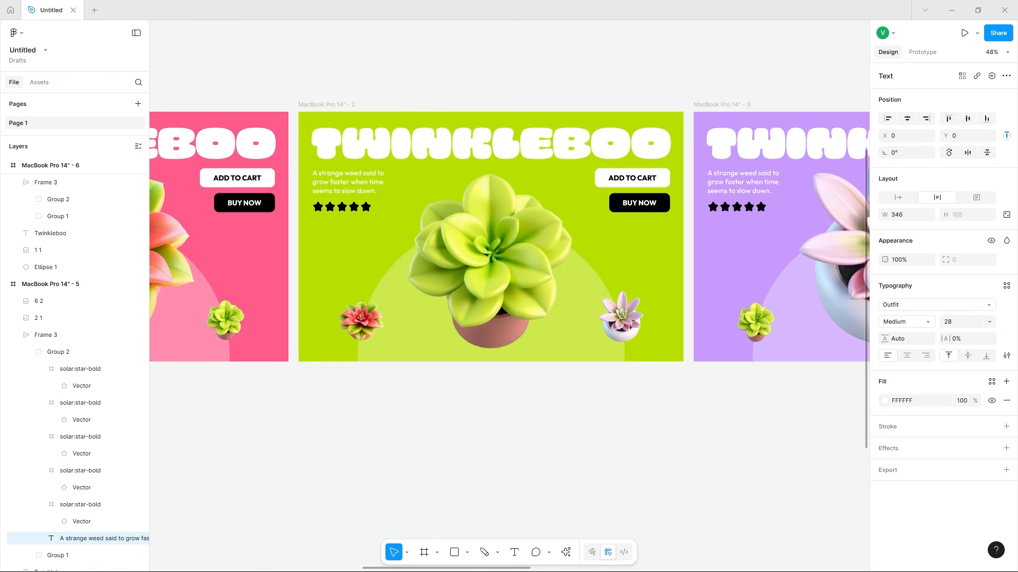
# Replace the title in the second page frame with Petalwink and in the third with Dewdrops, keeping the title style
pyautogui.doubleClick(402, 149)
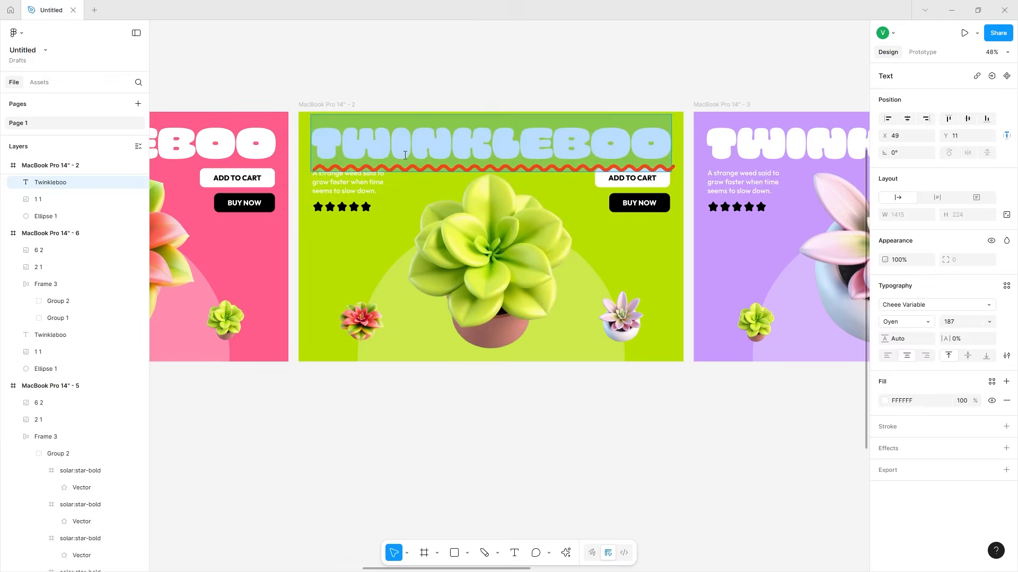
pyautogui.rightClick(404, 154)
pyautogui.click(429, 245)
pyautogui.hscroll(10, 380, 367)
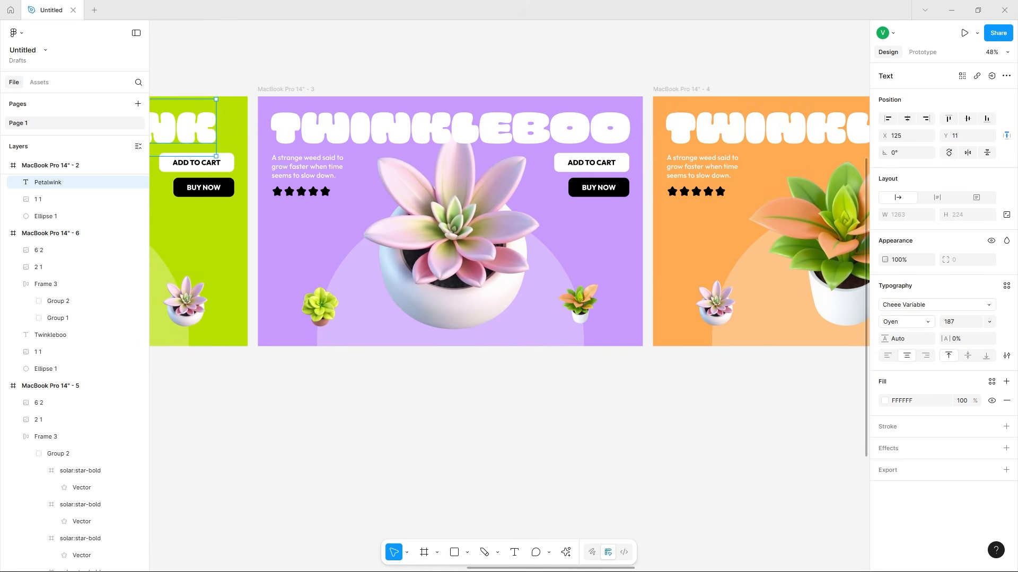
pyautogui.doubleClick(450, 131)
pyautogui.rightClick(450, 131)
pyautogui.click(492, 225)
# Replace the fourth page frame's title with Mistybell, keeping the title style
pyautogui.hscroll(8, 461, 187)
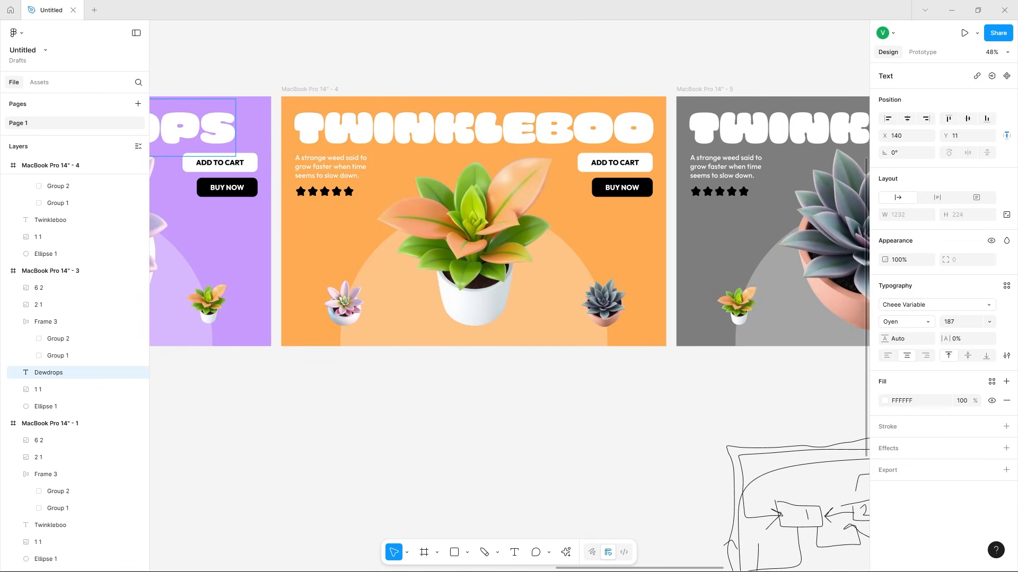
pyautogui.doubleClick(493, 139)
pyautogui.write('MISTYBELL')
pyautogui.hotkey('ctrl', 'z')
pyautogui.rightClick(493, 141)
pyautogui.click(524, 234)
pyautogui.click(487, 374)
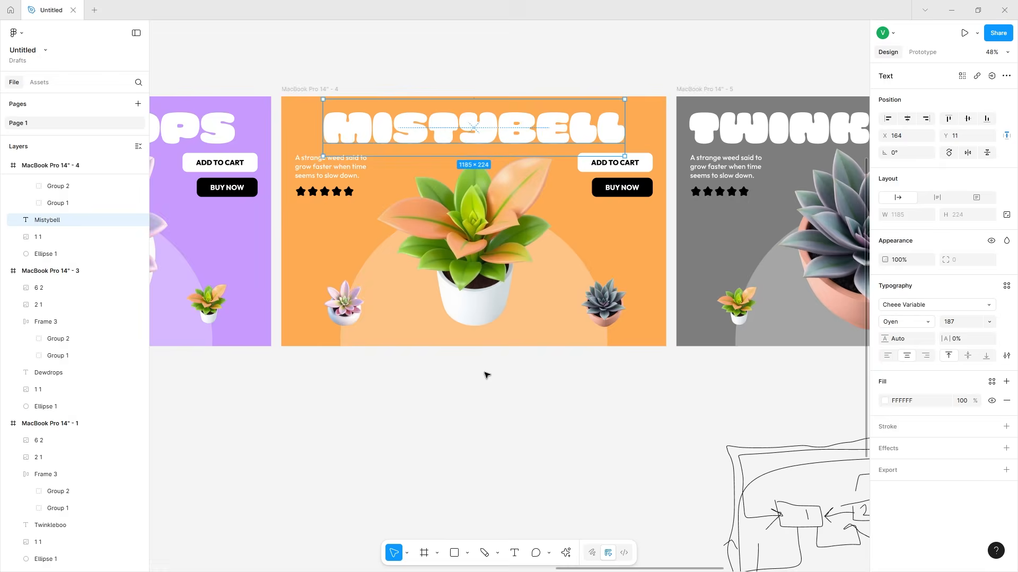
# Replace the title in the fifth page frame with greyfluff and in the sixth with Sugarbud, keeping the title style
pyautogui.hscroll(5, 487, 375)
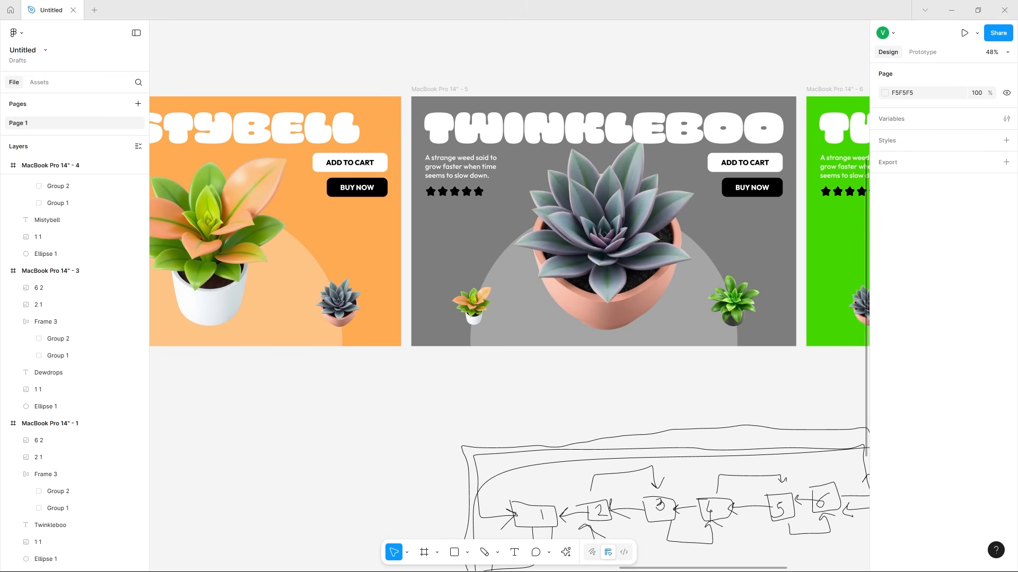
pyautogui.doubleClick(488, 135)
pyautogui.rightClick(489, 136)
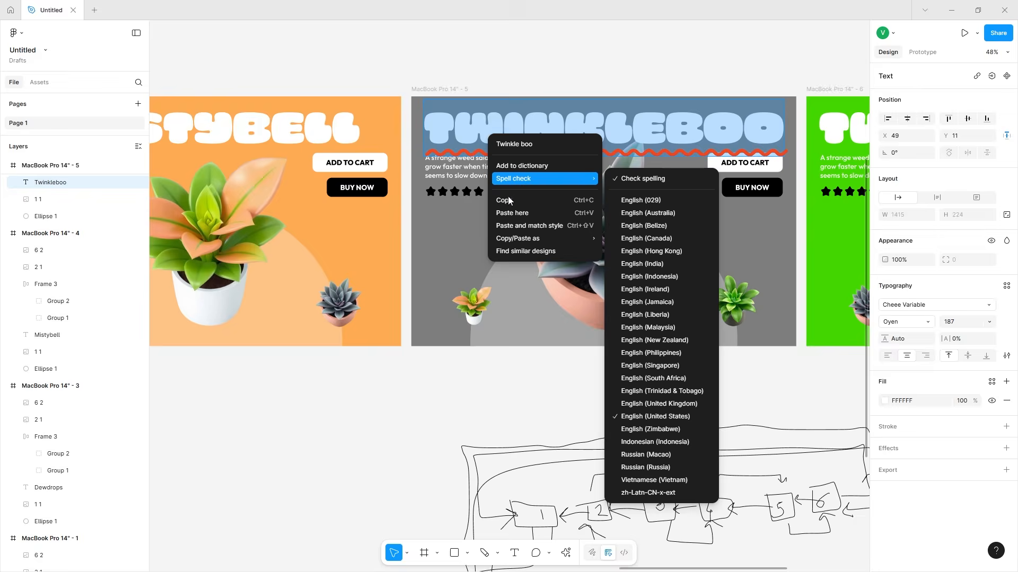
pyautogui.click(508, 225)
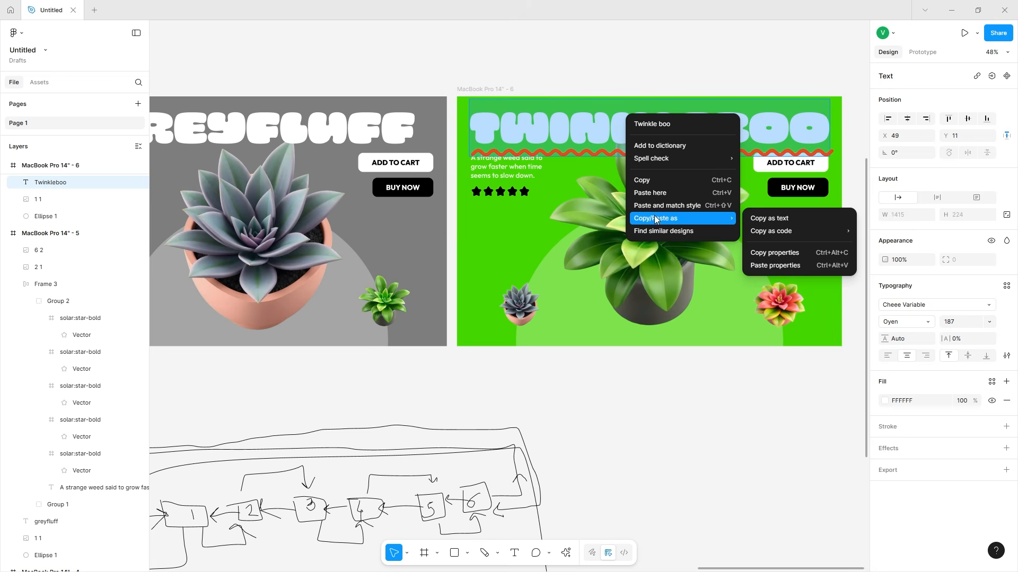
pyautogui.press('Escape')
pyautogui.press('Escape')
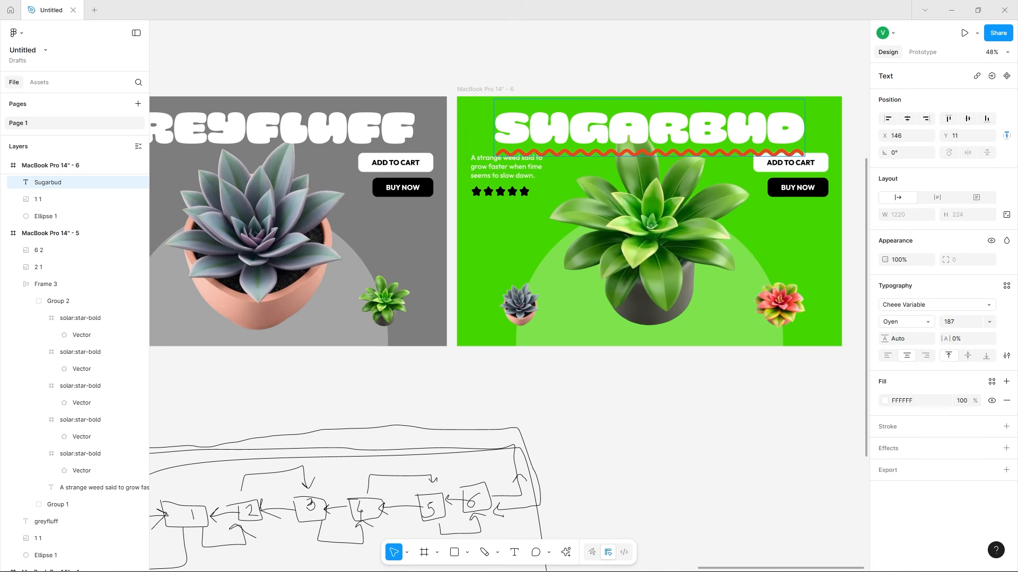
# Replace the sixth page frame's description with "A small, fluffy plant that sparkles like tiny stars when brushed." and narrow the text box to 321
pyautogui.doubleClick(506, 166)
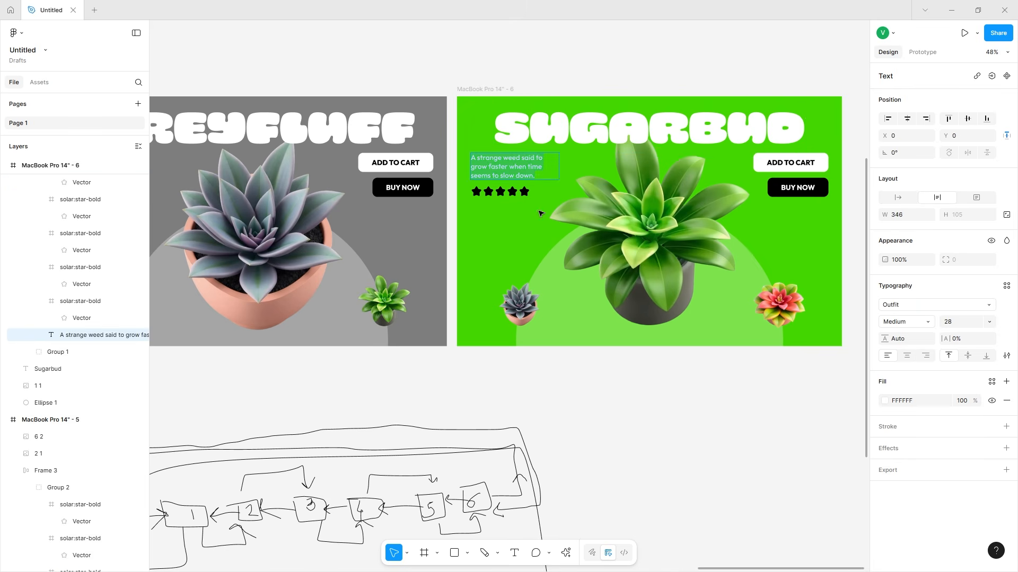
pyautogui.hotkey('ctrl', 'v')
pyautogui.press('Escape')
pyautogui.hscroll(-5, 516, 234)
pyautogui.hotkey('shift', 'Return')
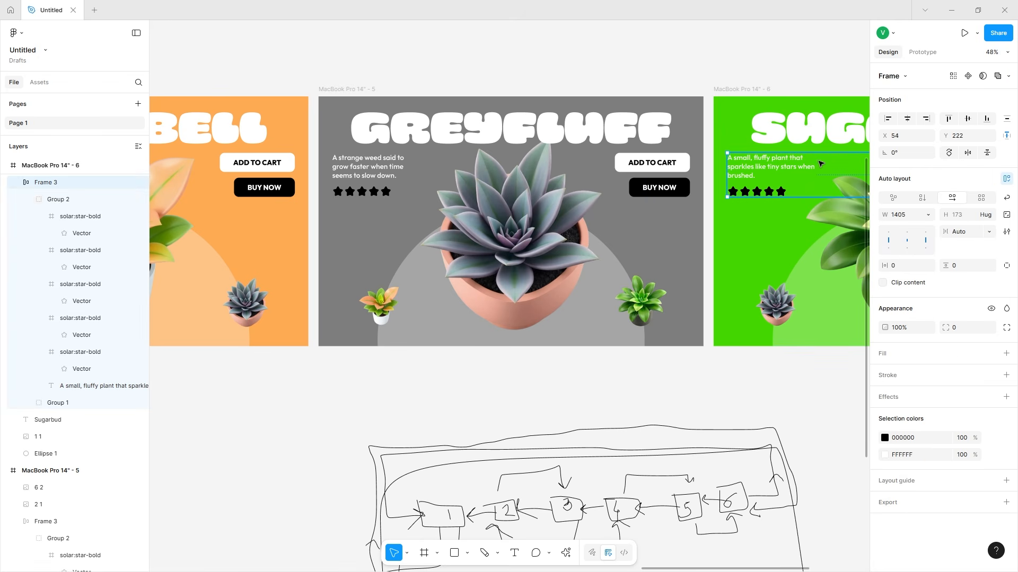
pyautogui.moveTo(815, 163); pyautogui.dragTo(809, 164)
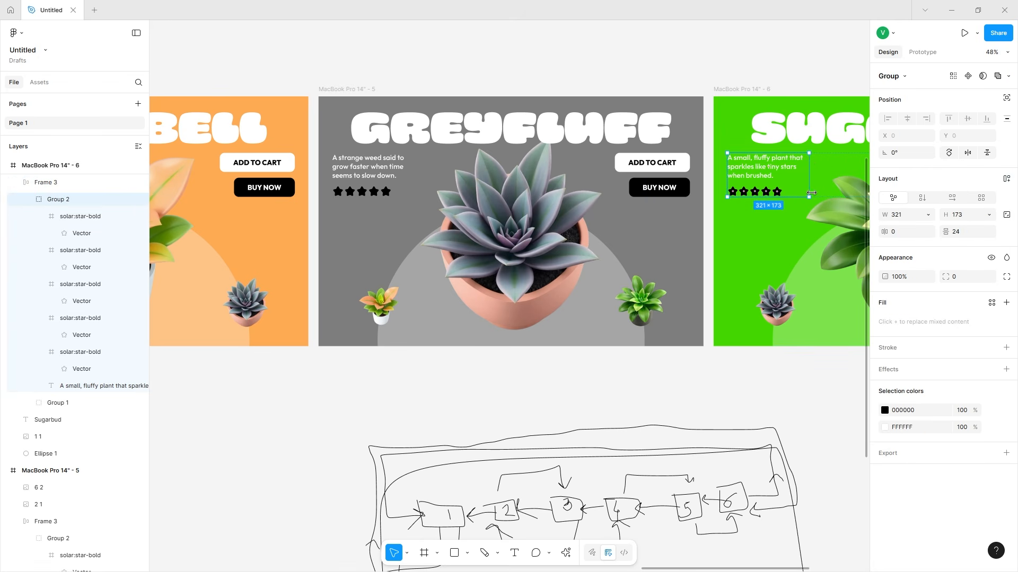
# Replace the description in the fifth page frame with "A fern that turns black during eclipses and glows faintly at night."
pyautogui.doubleClick(807, 166)
pyautogui.hotkey('ctrl', 'v')
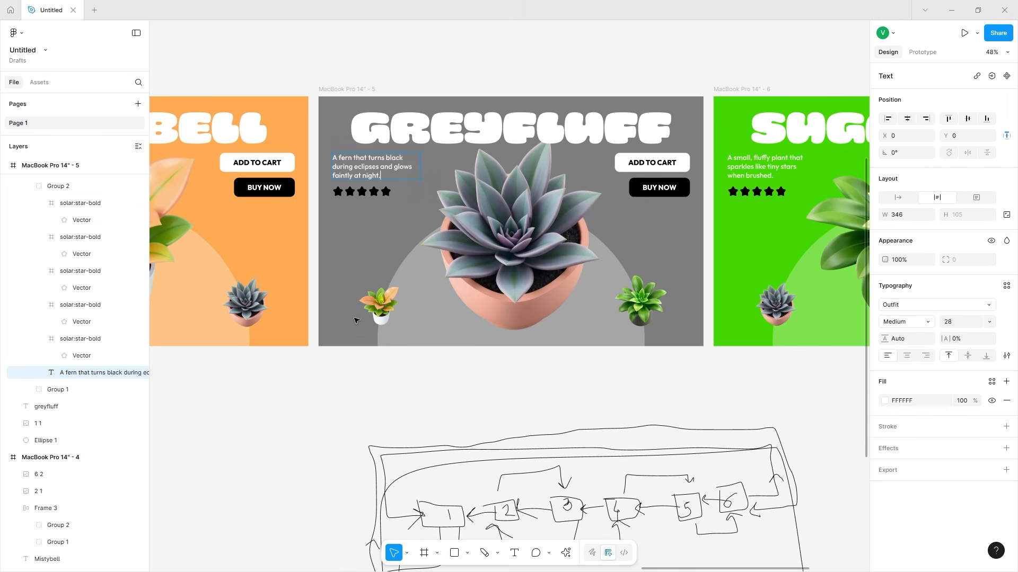
pyautogui.press('Escape')
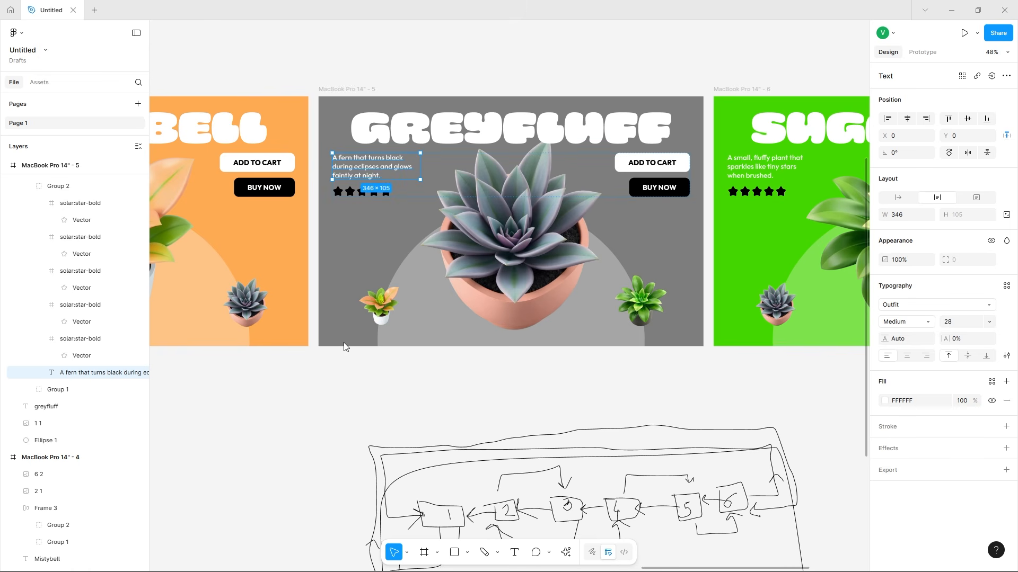
pyautogui.click(244, 418)
# Look over all six page frames and compare the first frame's central plant with its small copy in the second frame
pyautogui.hscroll(-5, 227, 447)
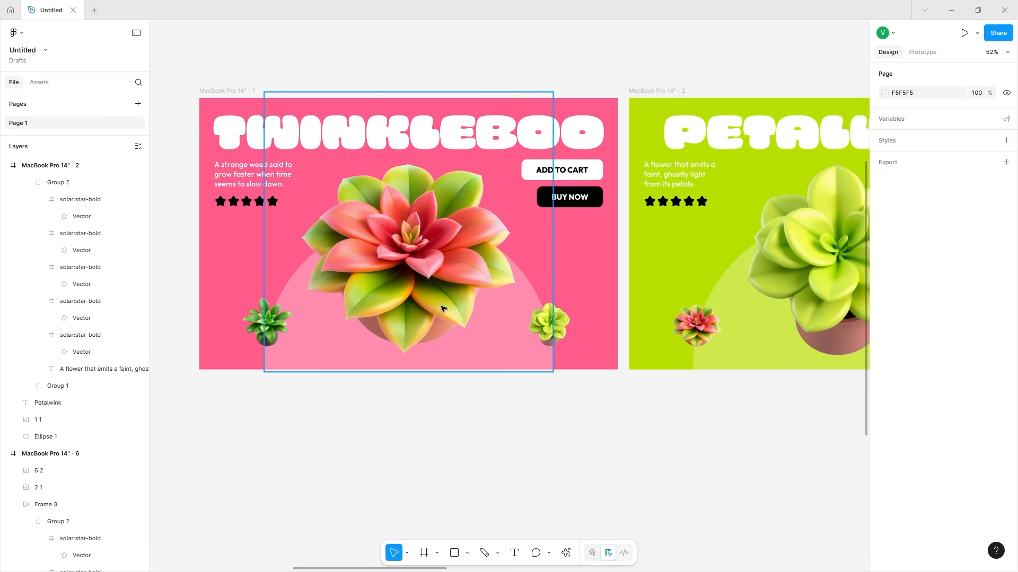
pyautogui.scroll(2, 443, 308)
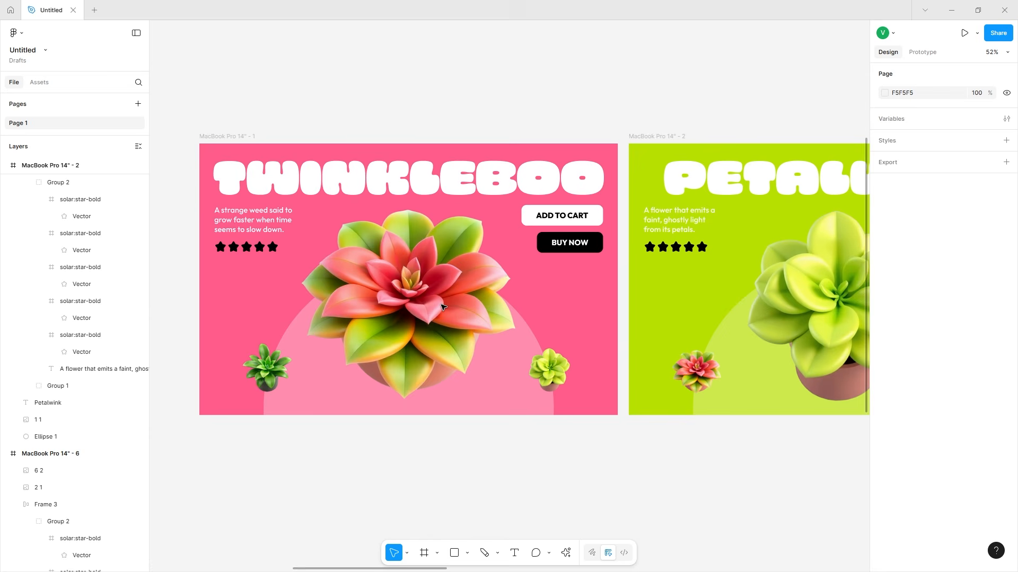
pyautogui.hscroll(15, 443, 308)
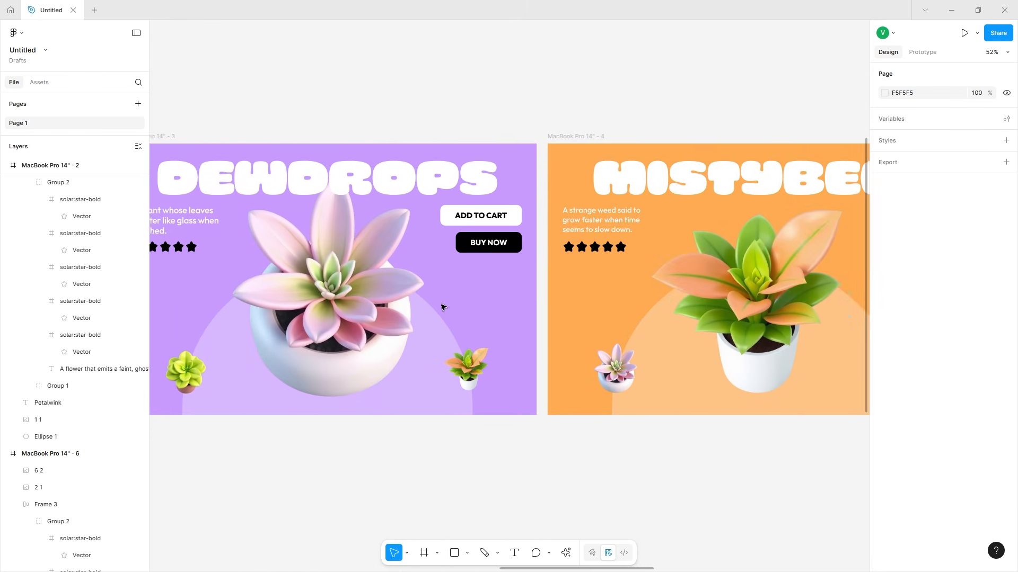
pyautogui.hscroll(20, 443, 308)
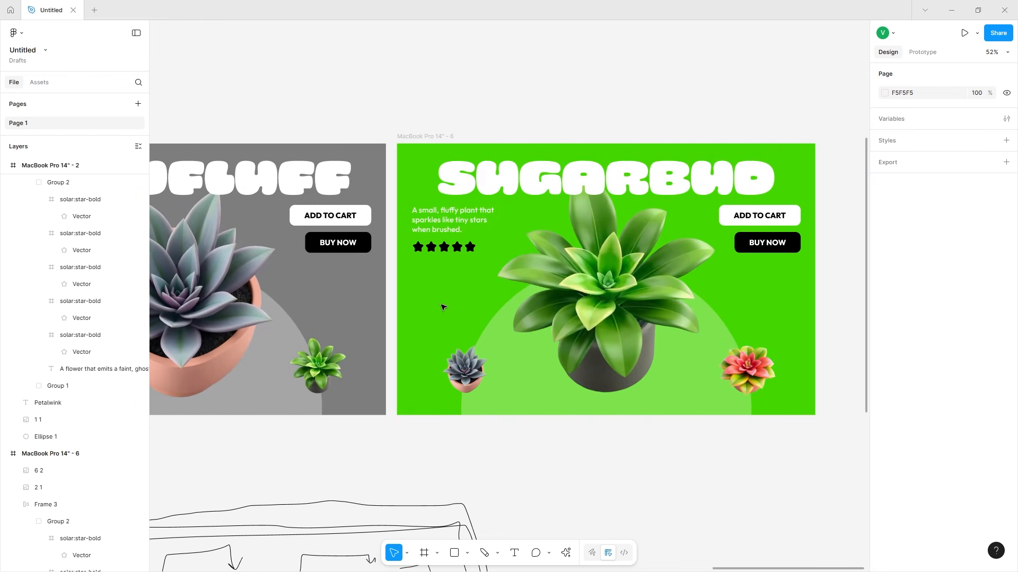
pyautogui.hscroll(-20, 443, 307)
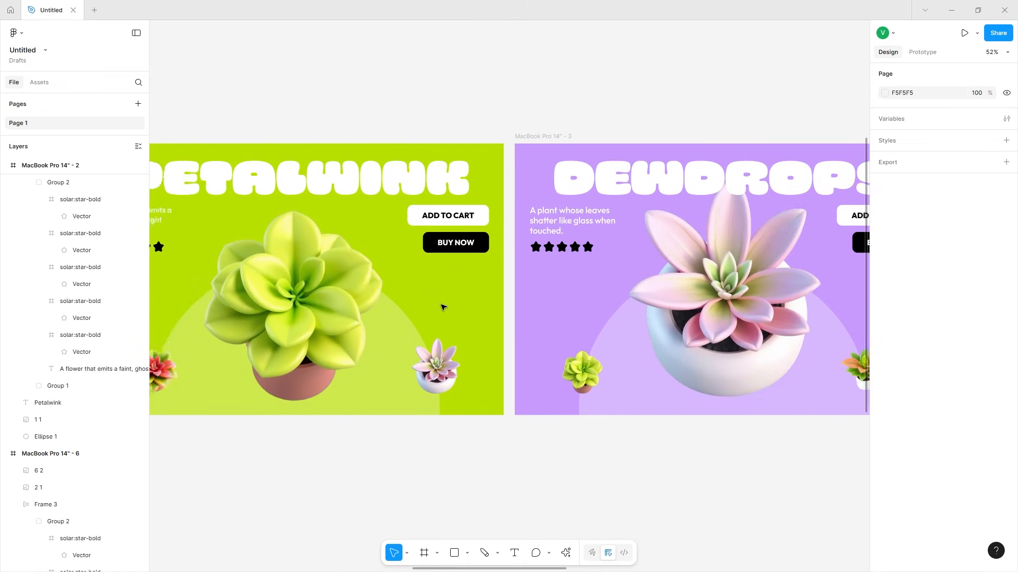
pyautogui.hscroll(-8, 443, 307)
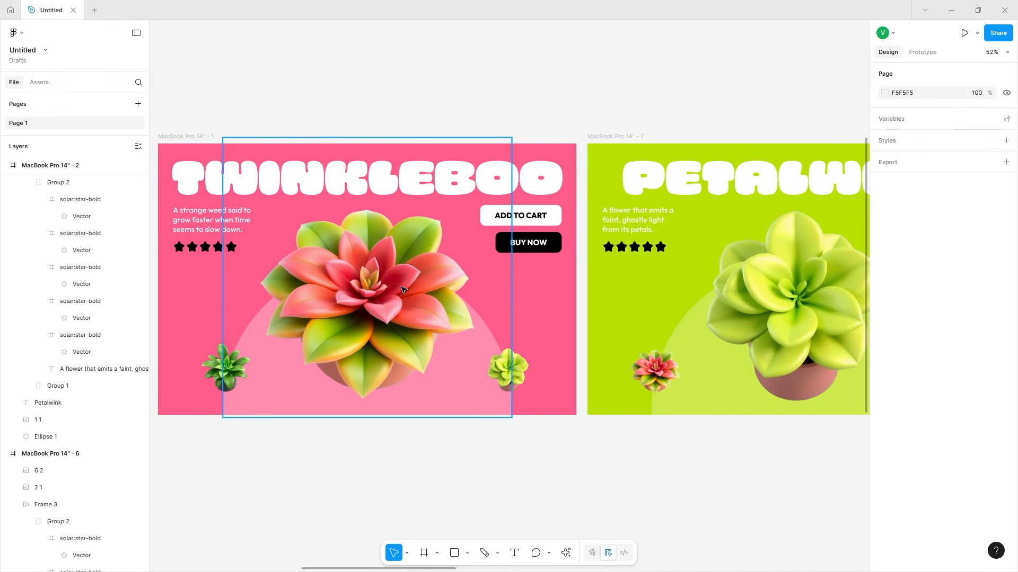
pyautogui.click(401, 290)
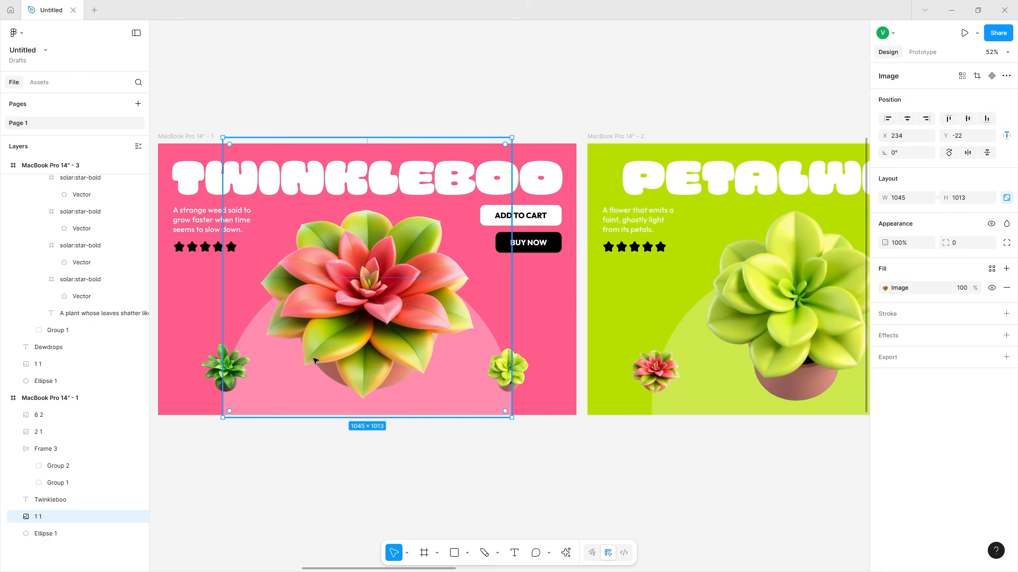
pyautogui.click(655, 365)
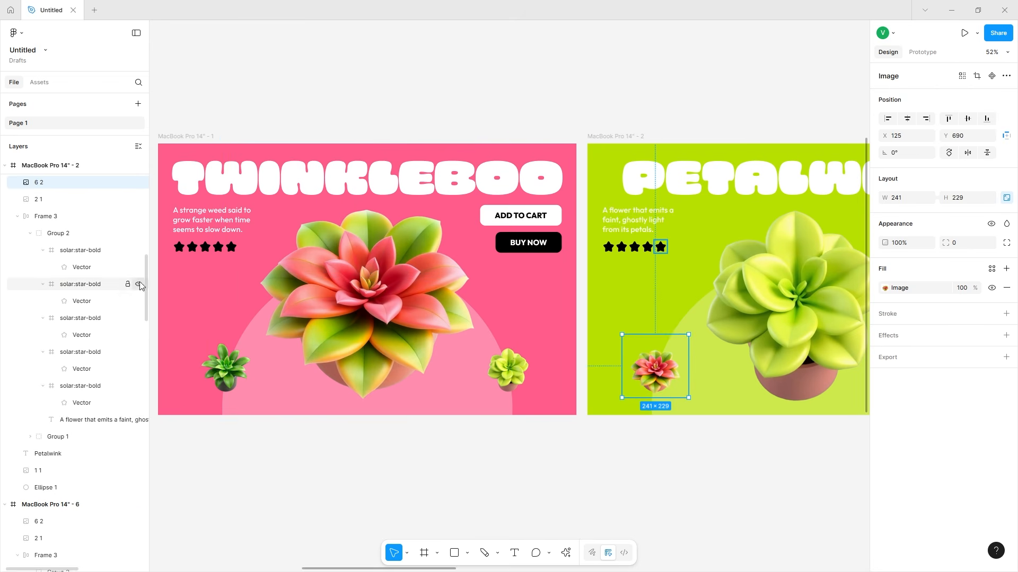
# Rename the central plant image layer in the first page frame as 1
pyautogui.scroll(-10, 61, 344)
pyautogui.click(53, 449)
pyautogui.click(60, 516)
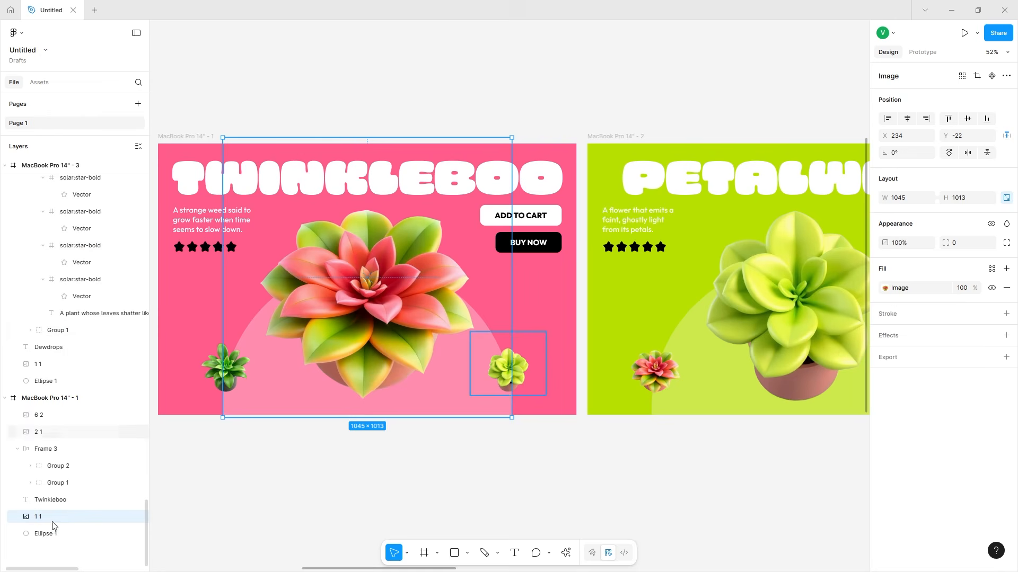
pyautogui.doubleClick(61, 514)
pyautogui.write('1')
pyautogui.press('Return')
# Place a 100 by 100 frame over the small pink plant in the second page frame and name it 1
pyautogui.press('f')
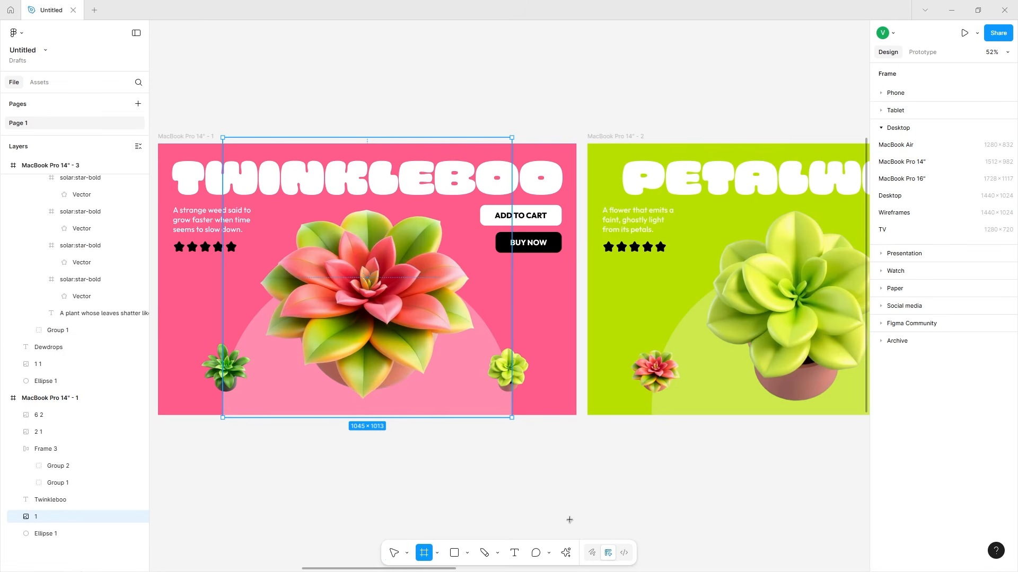
pyautogui.click(658, 385)
pyautogui.doubleClick(69, 185)
pyautogui.write('1')
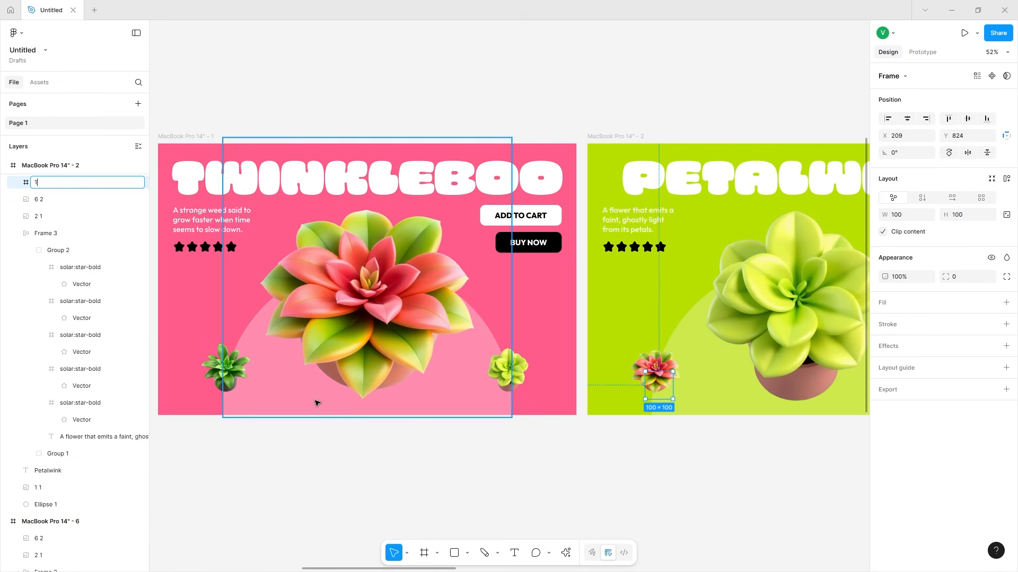
pyautogui.click(376, 459)
# Rename the small pink plant's image layer in the second page frame as 1
pyautogui.click(74, 206)
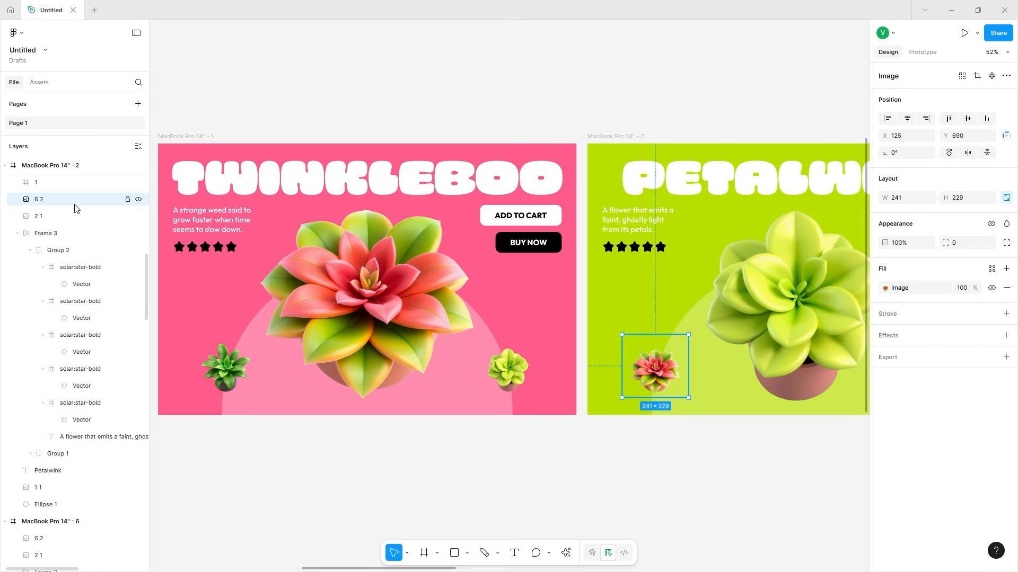
pyautogui.doubleClick(75, 206)
pyautogui.write('1')
pyautogui.click(590, 486)
# Rename the pink side plant's image layer in the sixth page frame as 1
pyautogui.hscroll(10, 590, 486)
pyautogui.click(582, 383)
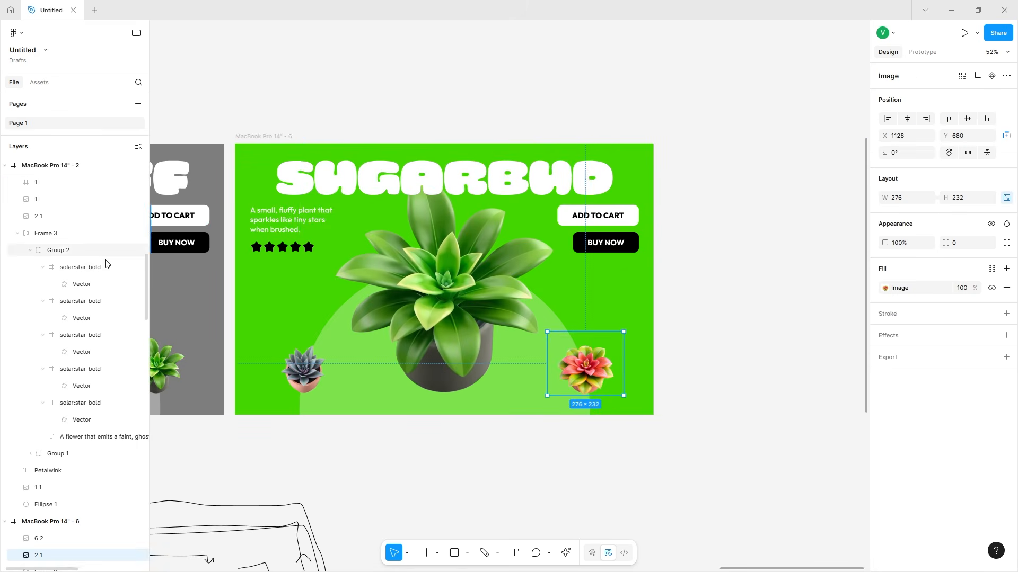
pyautogui.doubleClick(50, 555)
pyautogui.write('1')
pyautogui.click(222, 496)
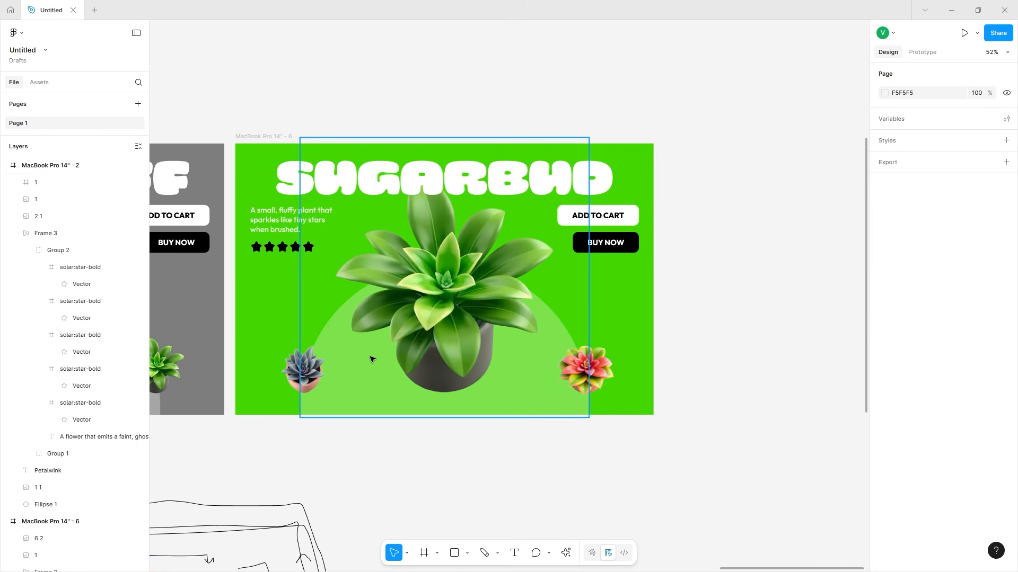
pyautogui.click(408, 380)
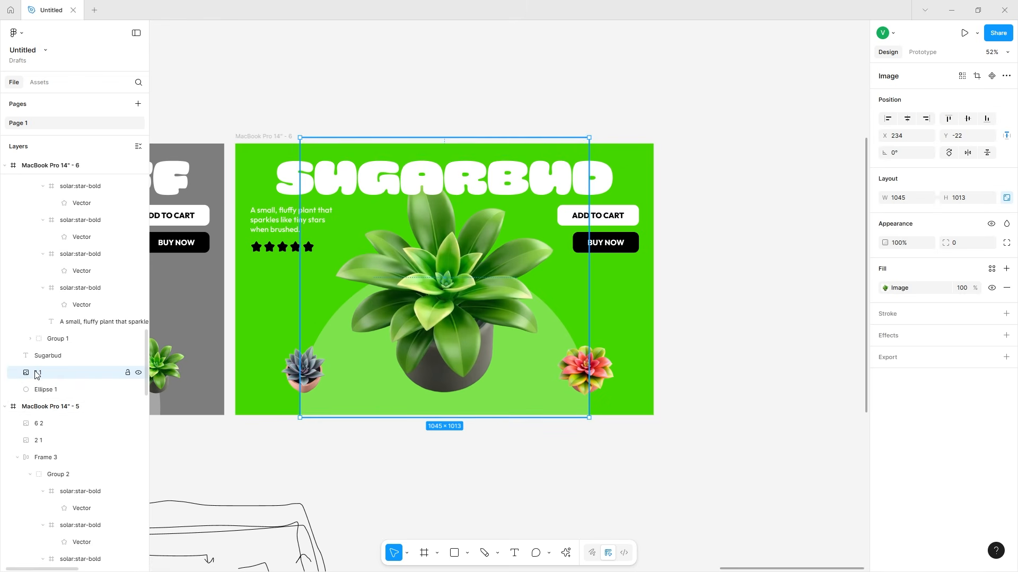
pyautogui.hscroll(-20, 409, 462)
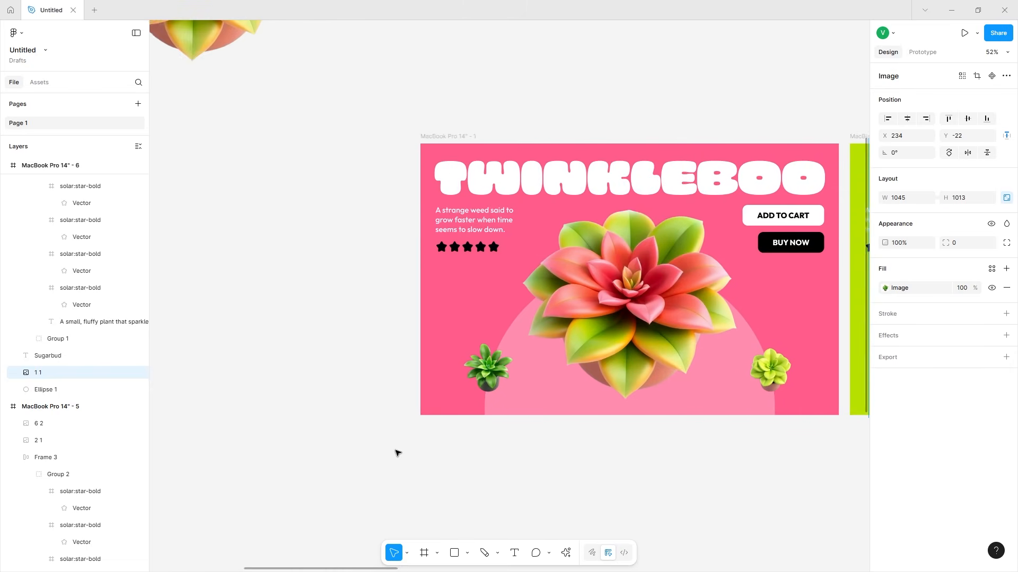
# Rename the small lime-green plant's image layer in the first page frame as 2
pyautogui.click(579, 378)
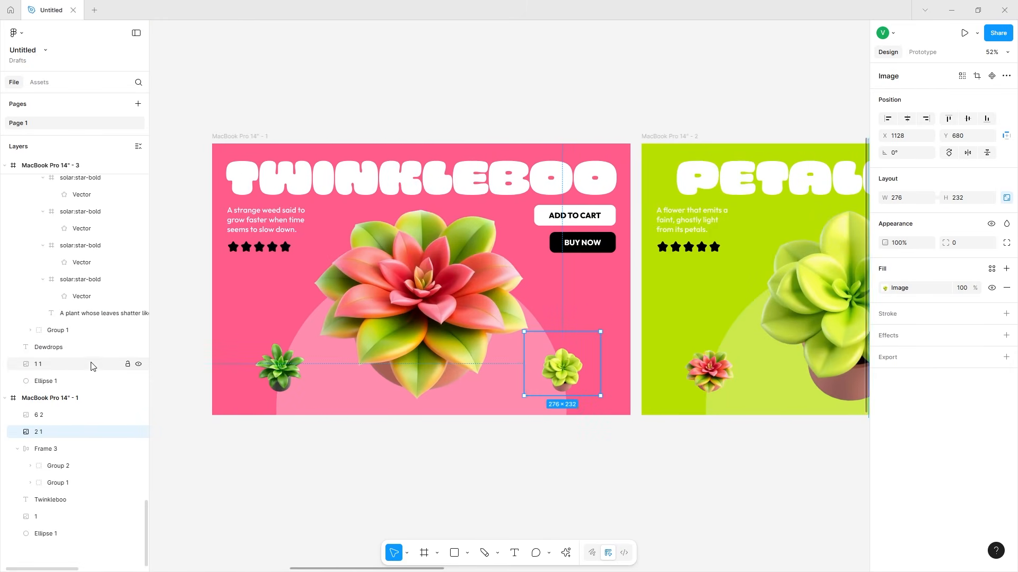
pyautogui.doubleClick(44, 427)
pyautogui.write('2')
pyautogui.click(466, 504)
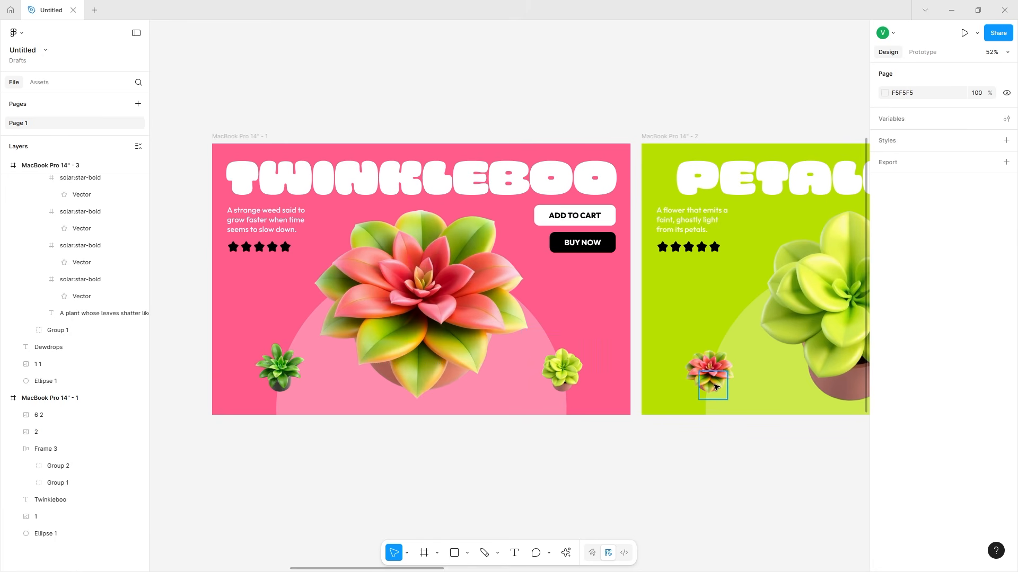
# Rename the second page frame's central plant layer and the third page frame's lime-green side plant layer as 2
pyautogui.hscroll(8, 715, 387)
pyautogui.click(554, 296)
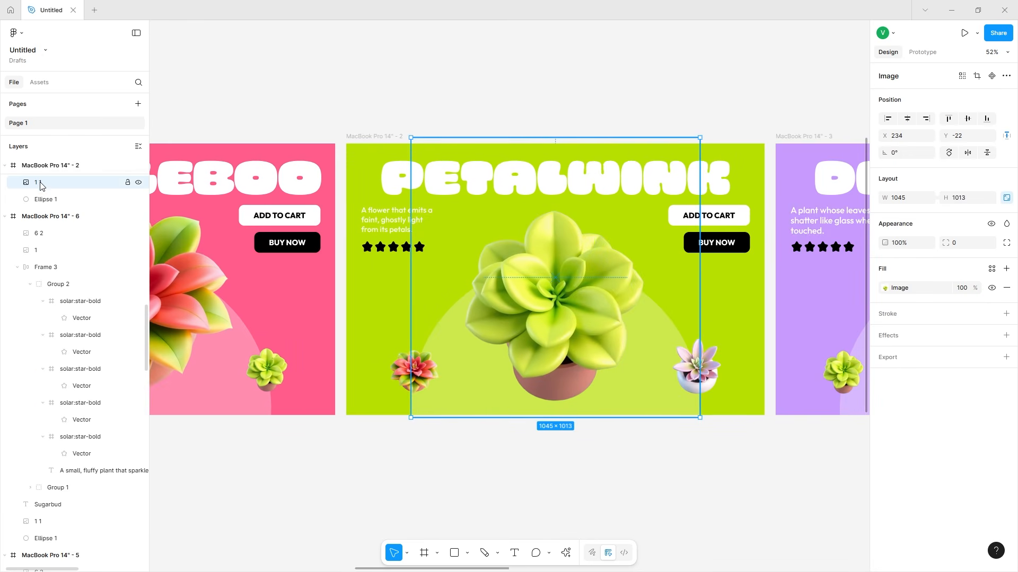
pyautogui.hscroll(8, 359, 382)
pyautogui.click(244, 366)
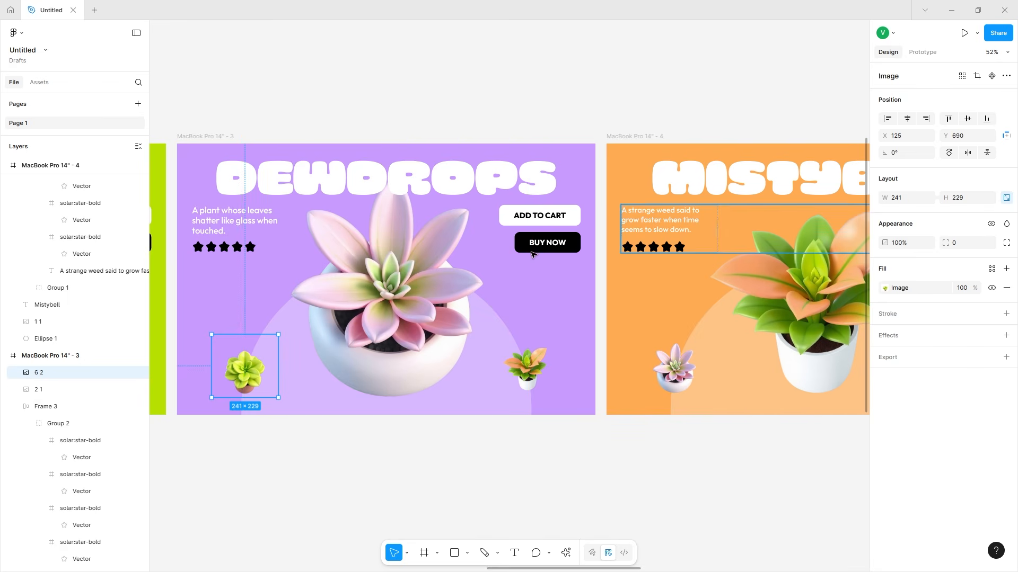
pyautogui.doubleClick(39, 374)
pyautogui.write('2')
pyautogui.click(341, 461)
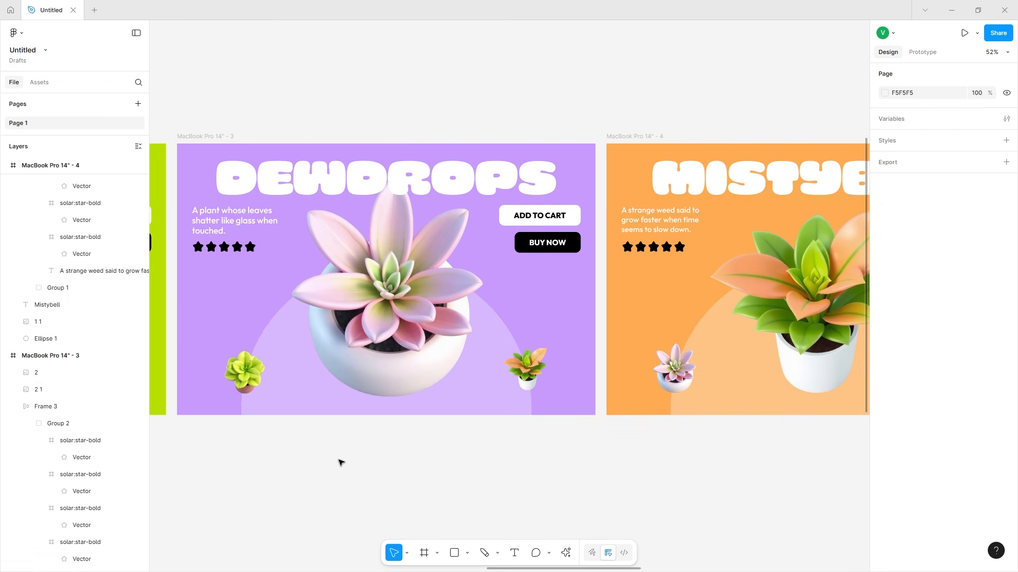
# Rename the third page frame's central plant layer as 3 and the second page frame's pale pink side plant layer as 4
pyautogui.hscroll(5, 344, 434)
pyautogui.hscroll(-6, 348, 403)
pyautogui.click(466, 293)
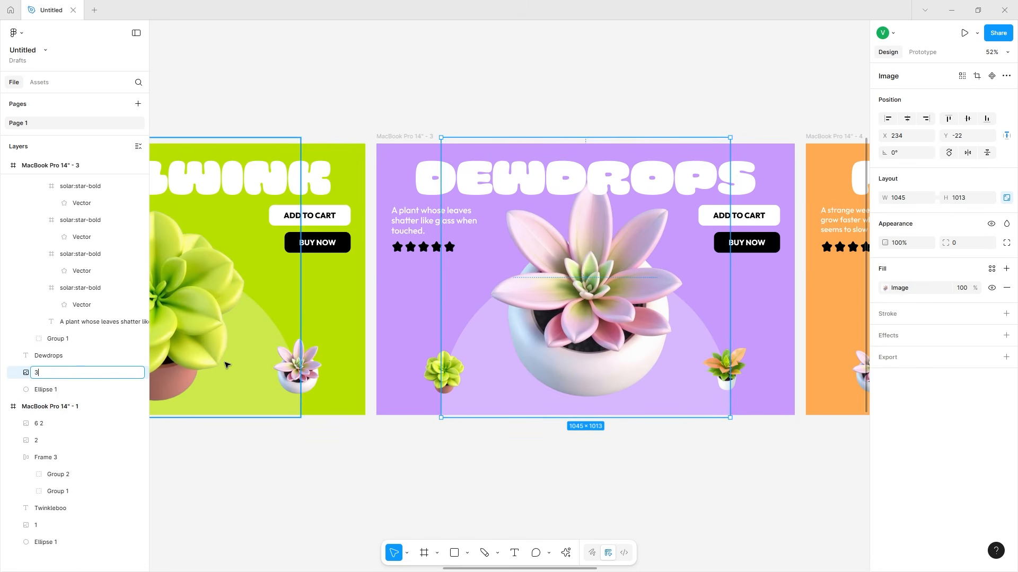
pyautogui.click(288, 365)
pyautogui.doubleClick(39, 182)
pyautogui.write('4')
pyautogui.click(395, 420)
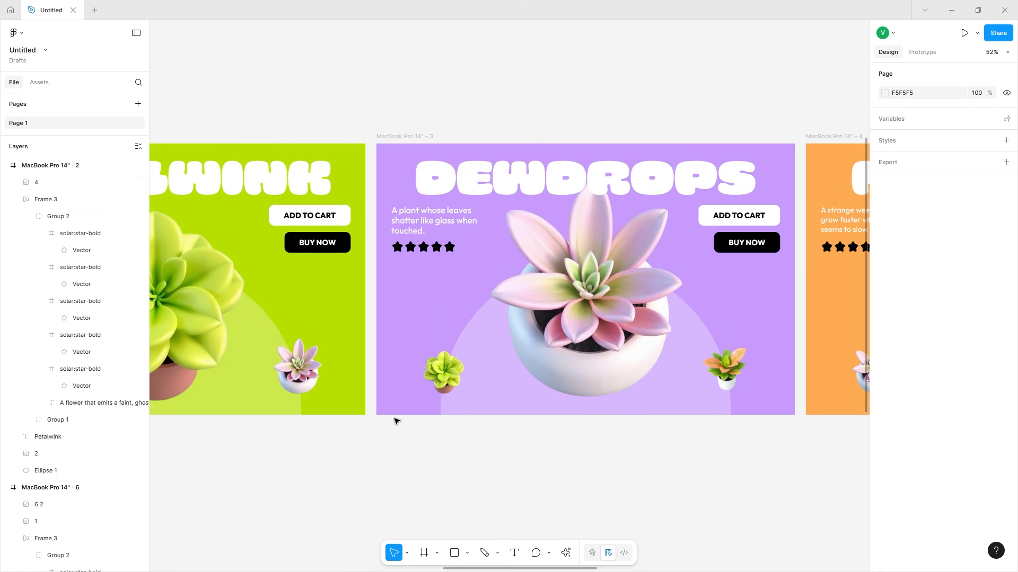
pyautogui.doubleClick(45, 187)
# Rename the fourth page frame's pale pink side plant layer as 3 and the fifth page frame's orange side plant layer as 4
pyautogui.hscroll(9, 564, 246)
pyautogui.click(212, 368)
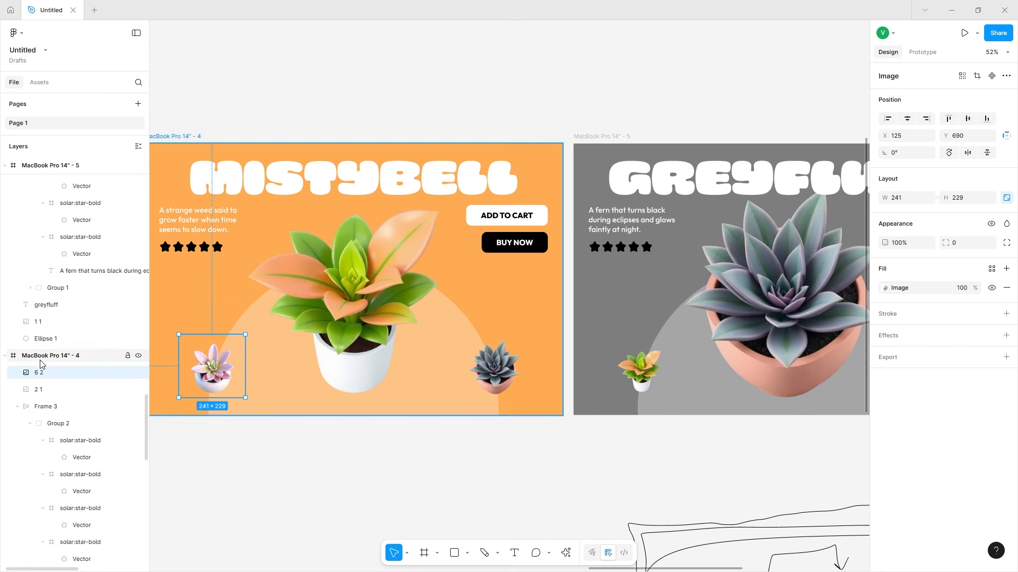
pyautogui.click(305, 338)
pyautogui.write('4')
pyautogui.click(639, 369)
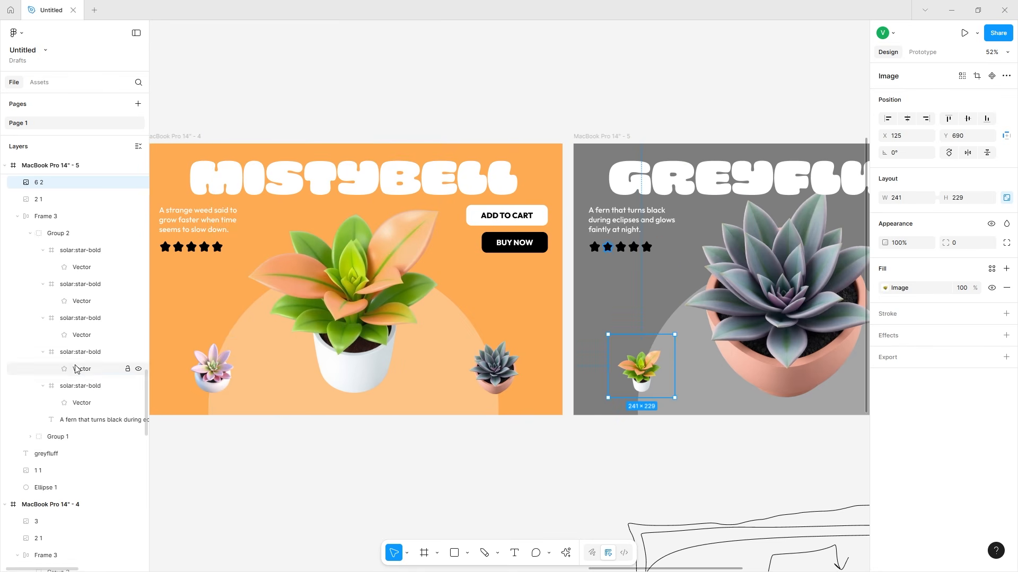
pyautogui.doubleClick(39, 186)
pyautogui.hscroll(-5, 312, 318)
pyautogui.click(313, 366)
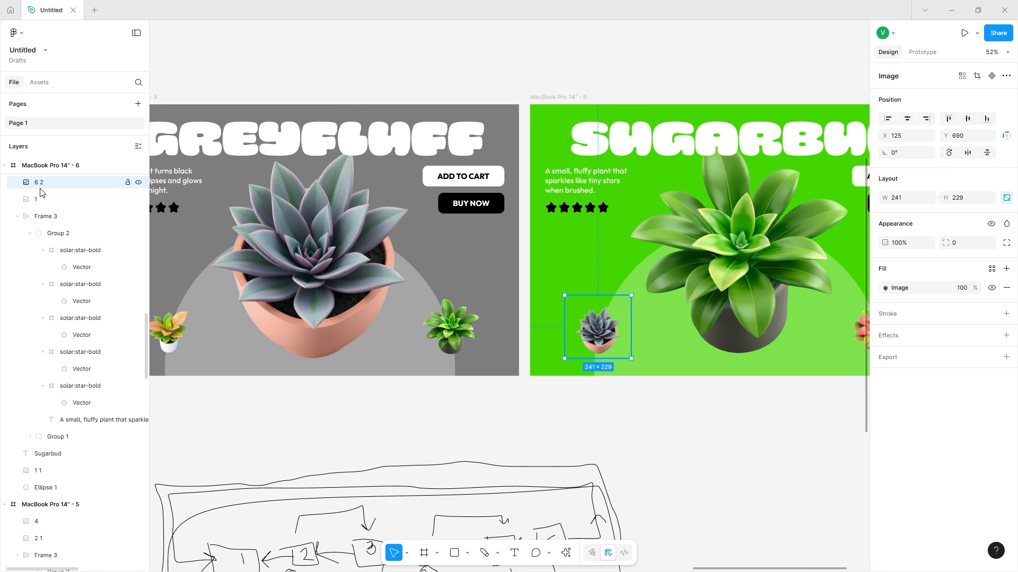
# Rename the sixth page frame's grey side plant layer as 5, and rename the fifth page frame's green side plant layer
pyautogui.doubleClick(40, 186)
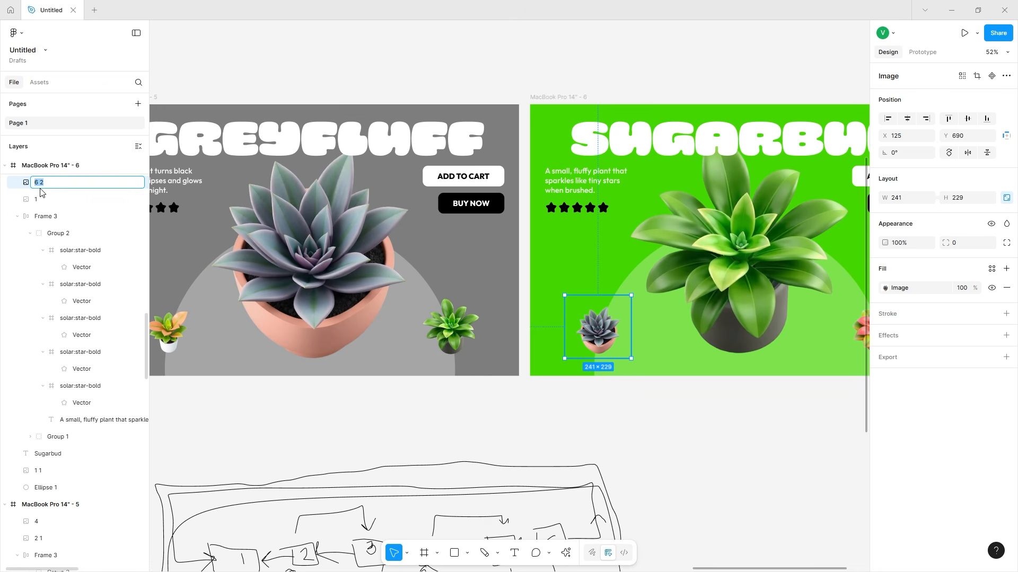
pyautogui.write('5')
pyautogui.click(390, 445)
pyautogui.click(450, 331)
pyautogui.doubleClick(38, 538)
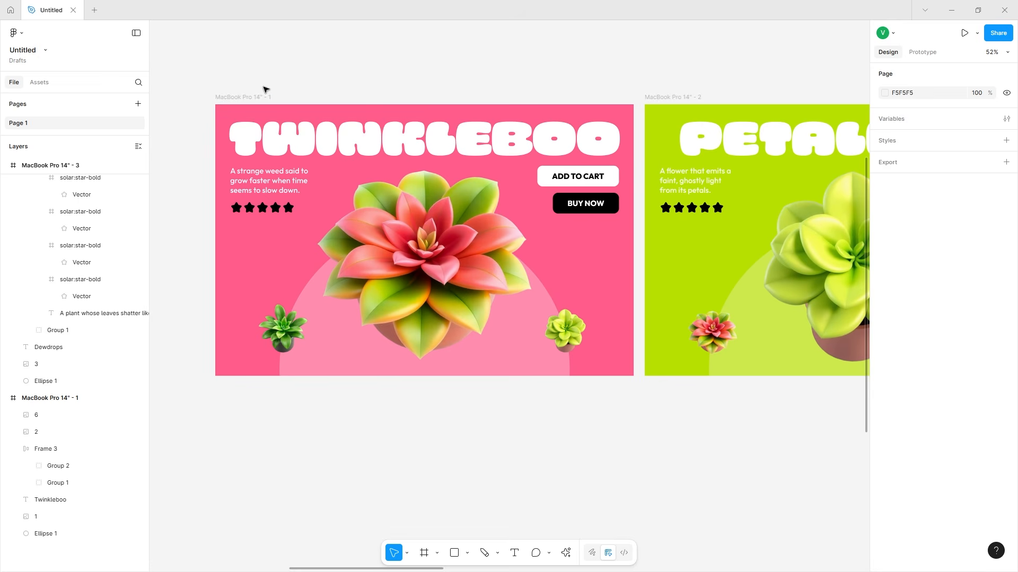
# Add a prototype interaction from the first page frame's central plant that navigates to the second page frame on click
pyautogui.click(283, 139)
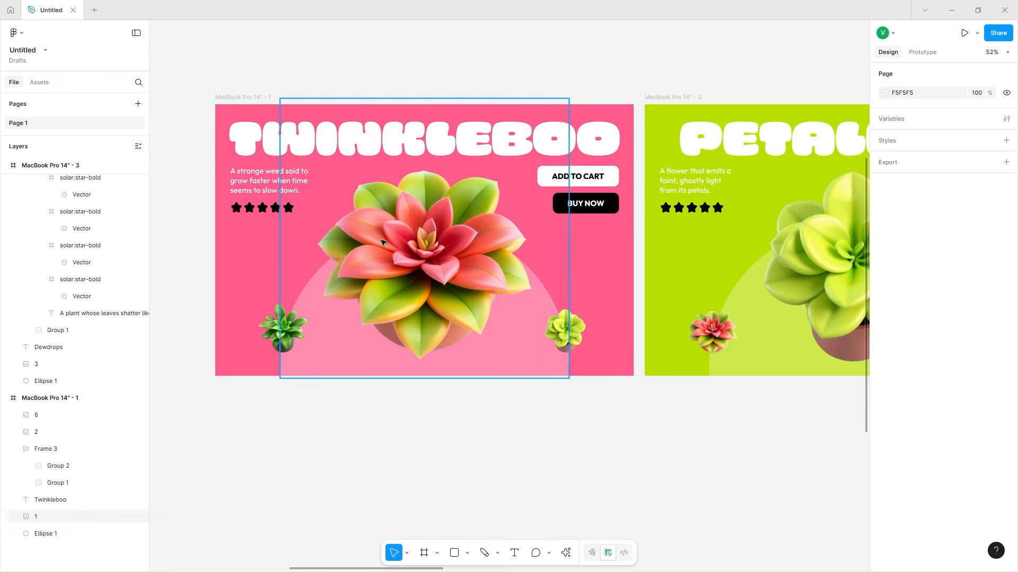
pyautogui.click(922, 52)
pyautogui.moveTo(570, 239); pyautogui.dragTo(653, 220)
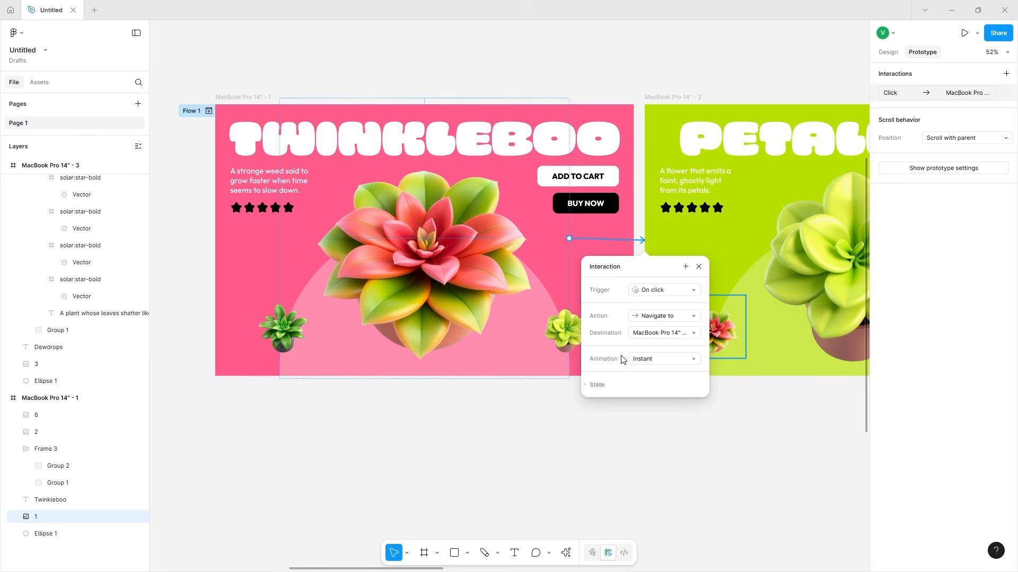
# Try a Smart animate transition with the Gentle curve on the first page's central plant interaction
pyautogui.click(647, 360)
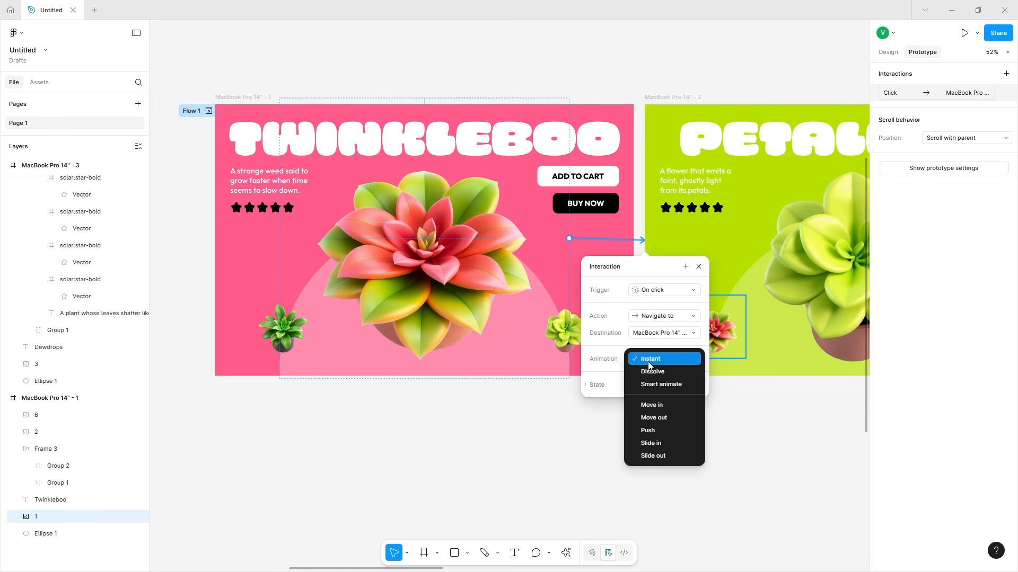
pyautogui.click(670, 387)
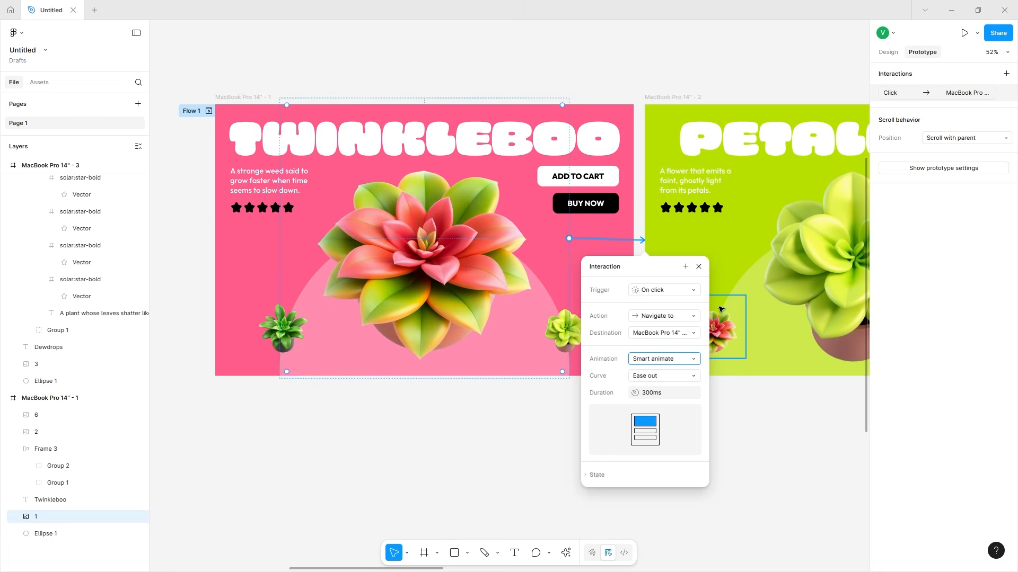
pyautogui.click(684, 377)
pyautogui.click(650, 460)
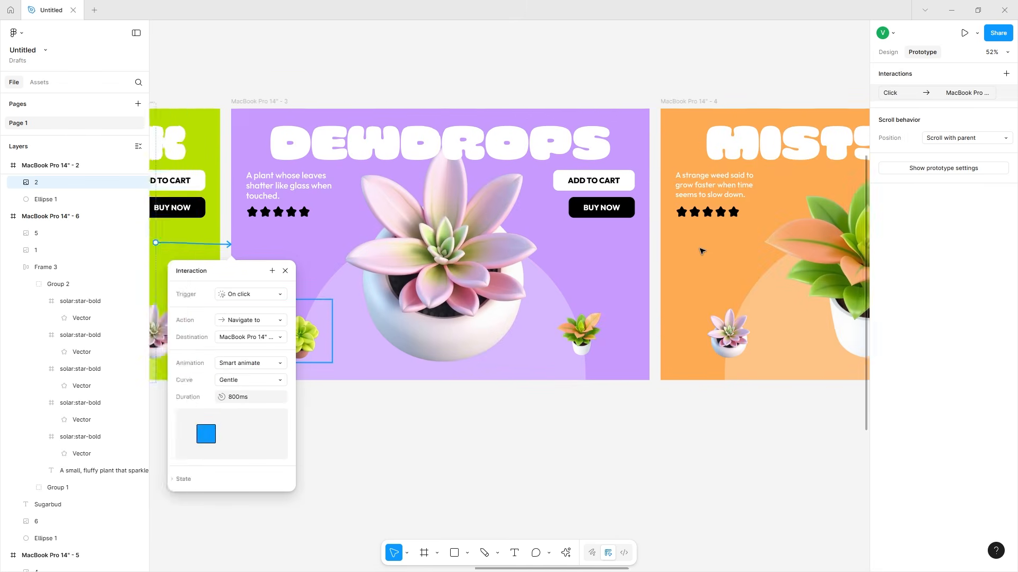
pyautogui.hscroll(1, 701, 251)
pyautogui.click(475, 217)
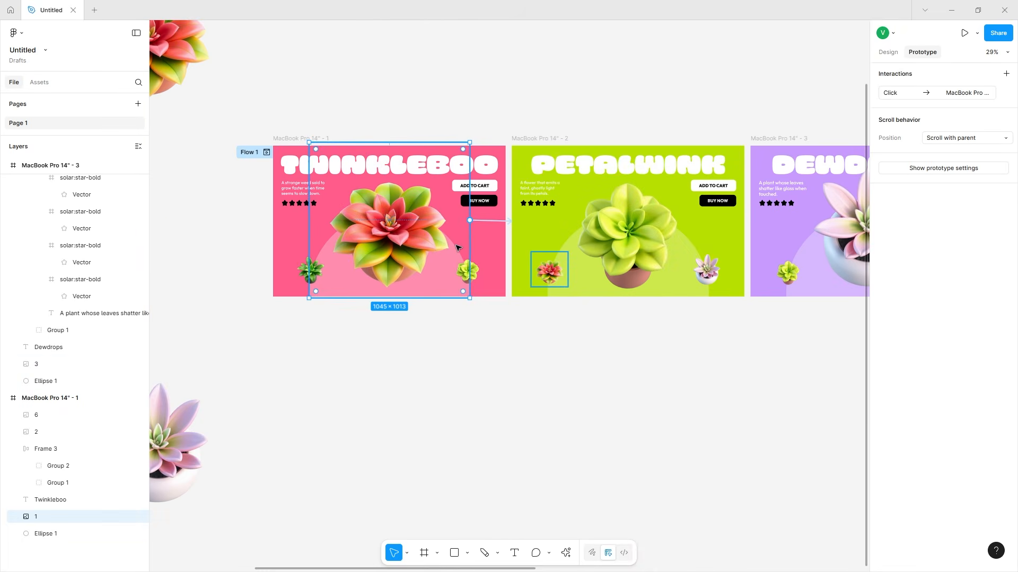
# Link the first page's lime-green side plant to the second page frame with an on-click navigation
pyautogui.click(483, 266)
pyautogui.moveTo(489, 269); pyautogui.dragTo(516, 262)
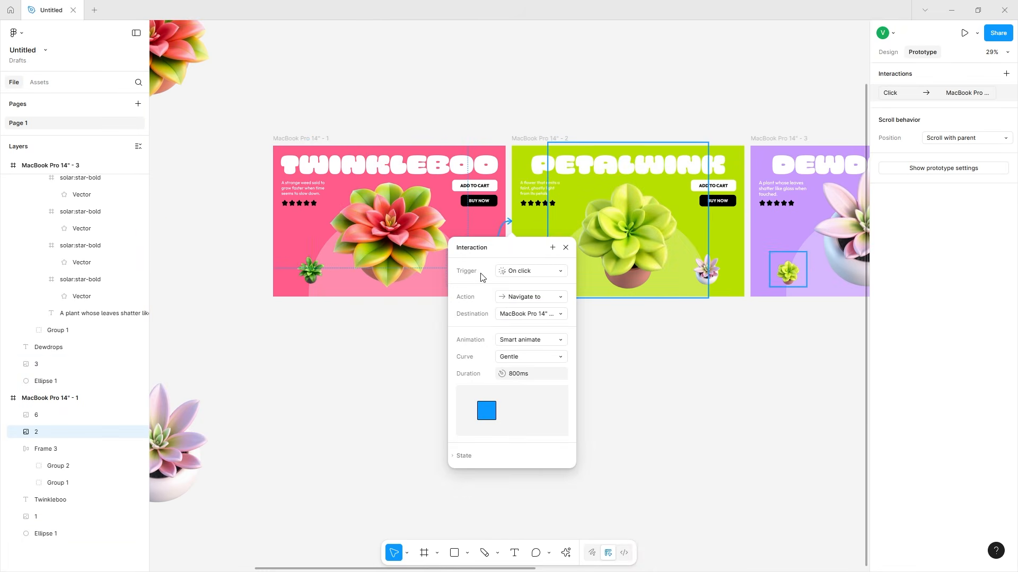
pyautogui.click(516, 272)
pyautogui.click(521, 275)
# Give the lime-green side plant's interaction a Smart animate transition with the Quick curve
pyautogui.click(508, 340)
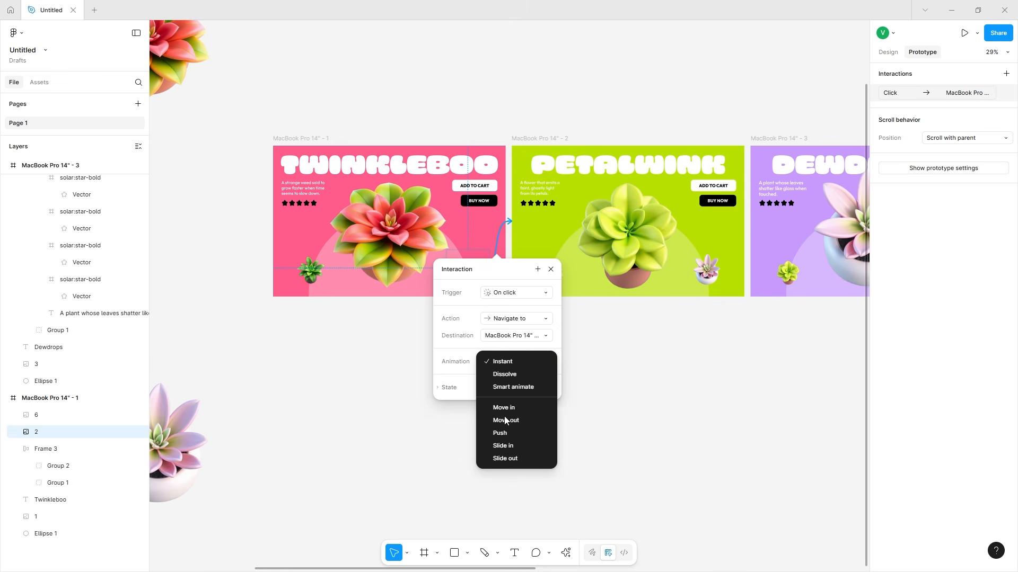
pyautogui.click(504, 387)
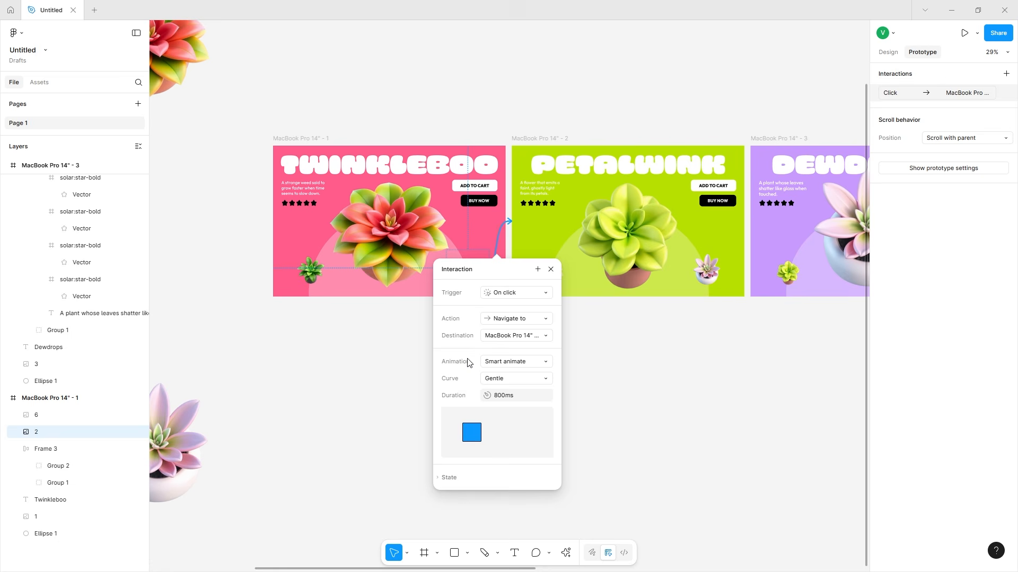
pyautogui.moveTo(505, 270); pyautogui.dragTo(494, 307)
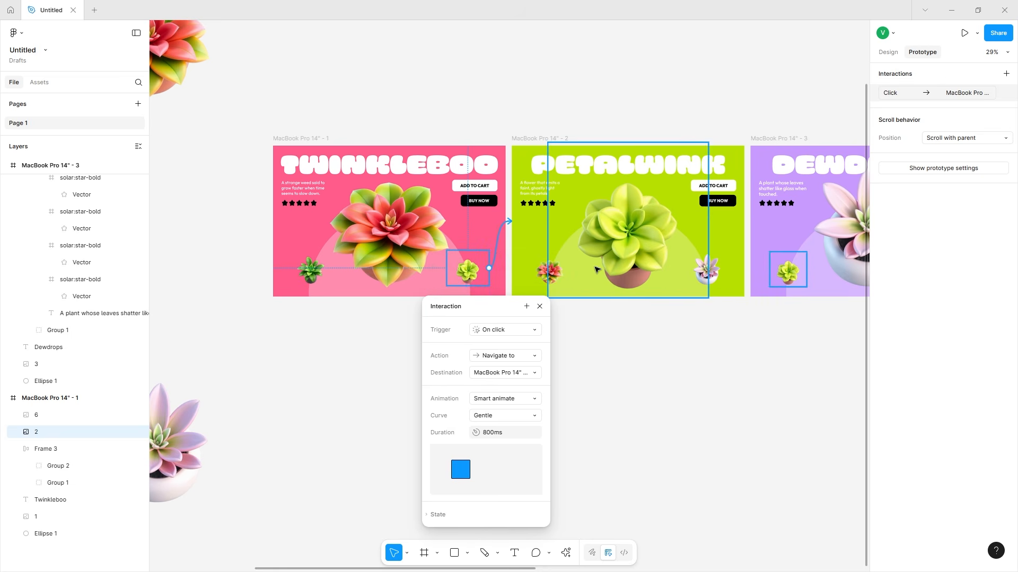
pyautogui.click(482, 417)
pyautogui.click(483, 429)
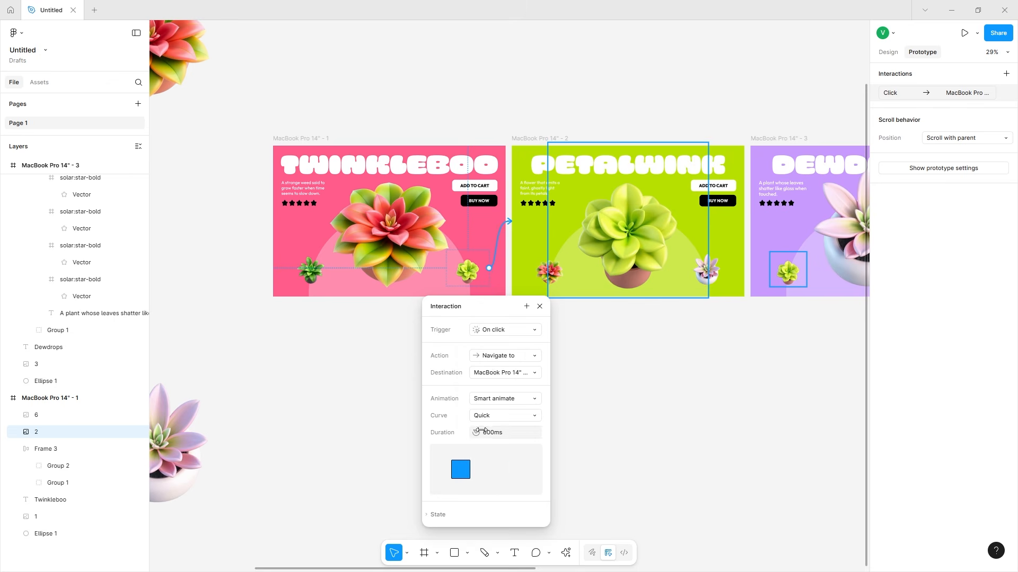
pyautogui.click(539, 307)
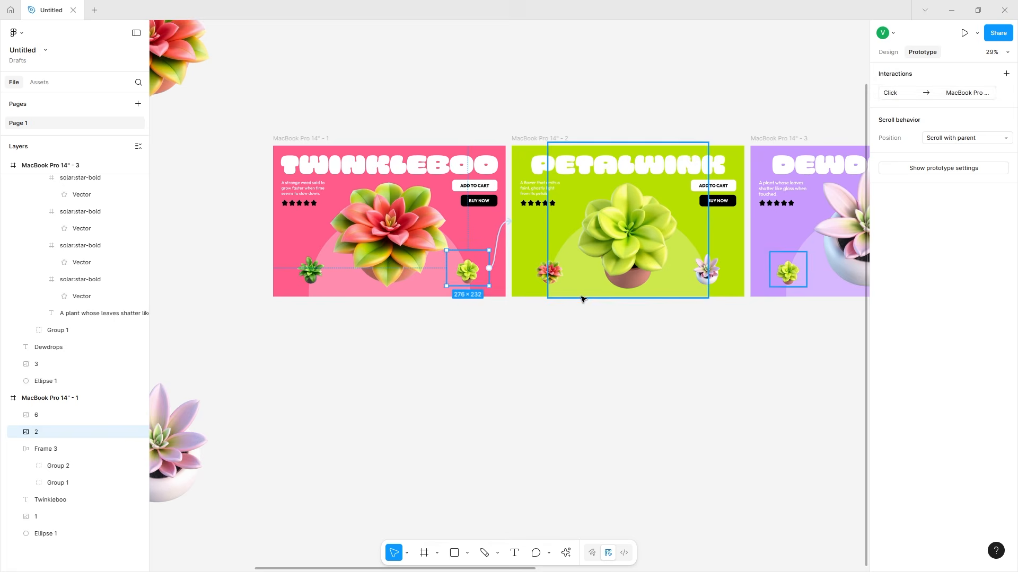
# Link the second page's pale pink side plant to the third page frame, and the third page's orange side plant to the fourth page frame
pyautogui.hscroll(5, 578, 302)
pyautogui.click(498, 268)
pyautogui.moveTo(521, 269); pyautogui.dragTo(636, 228)
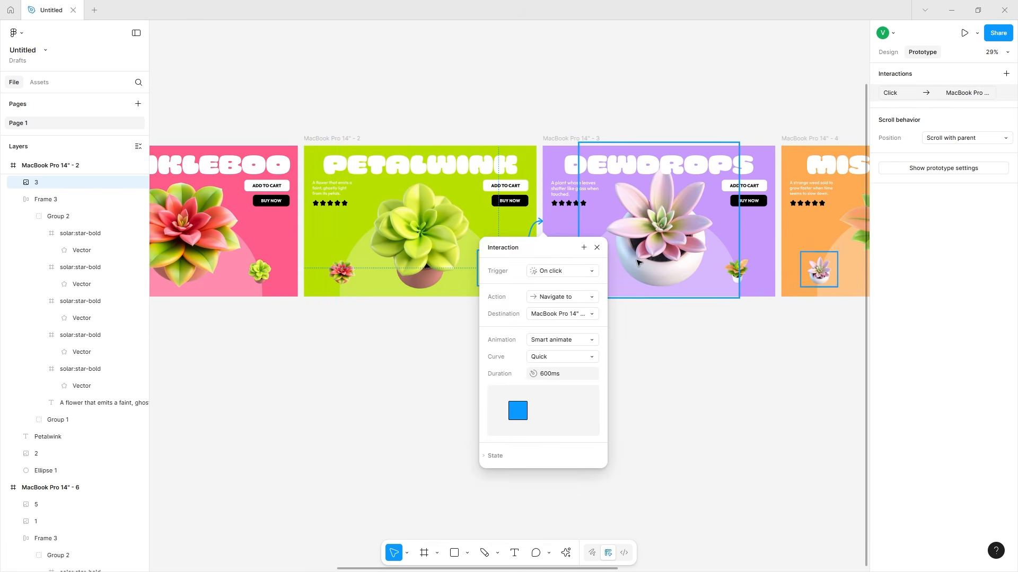
pyautogui.hscroll(3, 636, 265)
pyautogui.click(605, 268)
pyautogui.moveTo(627, 268); pyautogui.dragTo(745, 276)
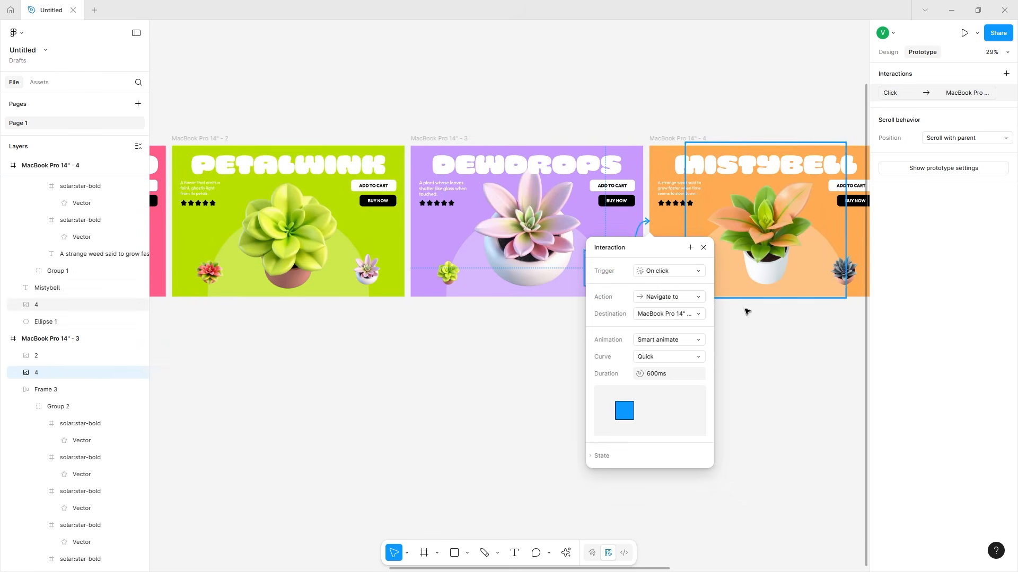
# Link the fourth page's grey side plant to the fifth page frame, and the fifth page's green side plant to the sixth page frame
pyautogui.hscroll(5, 694, 352)
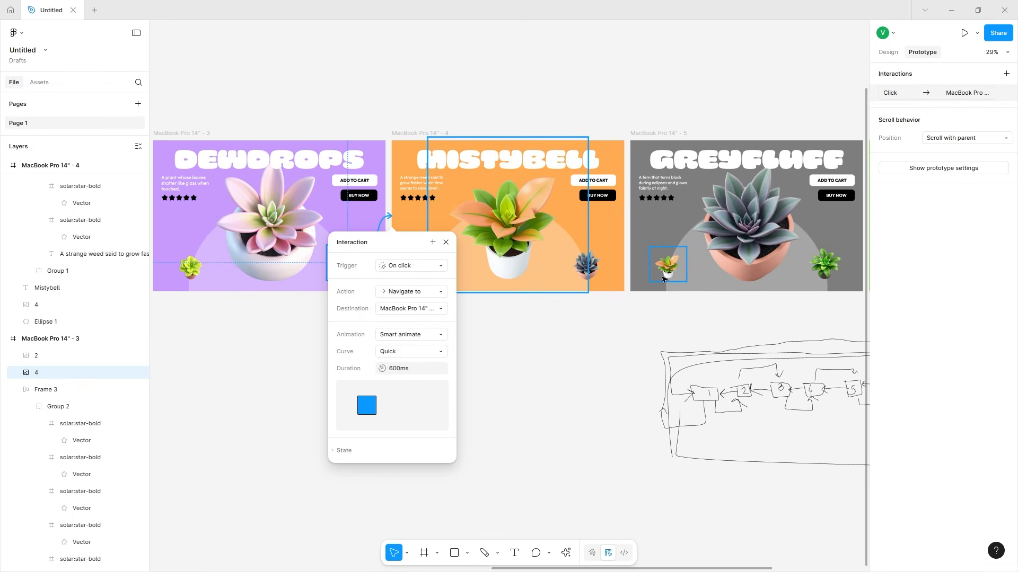
pyautogui.click(597, 264)
pyautogui.moveTo(640, 261); pyautogui.dragTo(360, 226)
pyautogui.hscroll(3, 663, 265)
pyautogui.click(661, 264)
# Link the sixth page's red side plant to the first page frame, and the first page's green side plant to the sixth page frame
pyautogui.hscroll(4, 705, 263)
pyautogui.click(697, 264)
pyautogui.hscroll(-4, 364, 267)
pyautogui.hscroll(-7, 364, 267)
pyautogui.click(220, 268)
pyautogui.moveTo(214, 264); pyautogui.dragTo(663, 265)
pyautogui.hscroll(10, 445, 404)
# Link the sixth page's grey side plant to the fifth page frame, and the other pages' left-hand plants to their preceding page frames
pyautogui.click(596, 353)
pyautogui.click(494, 265)
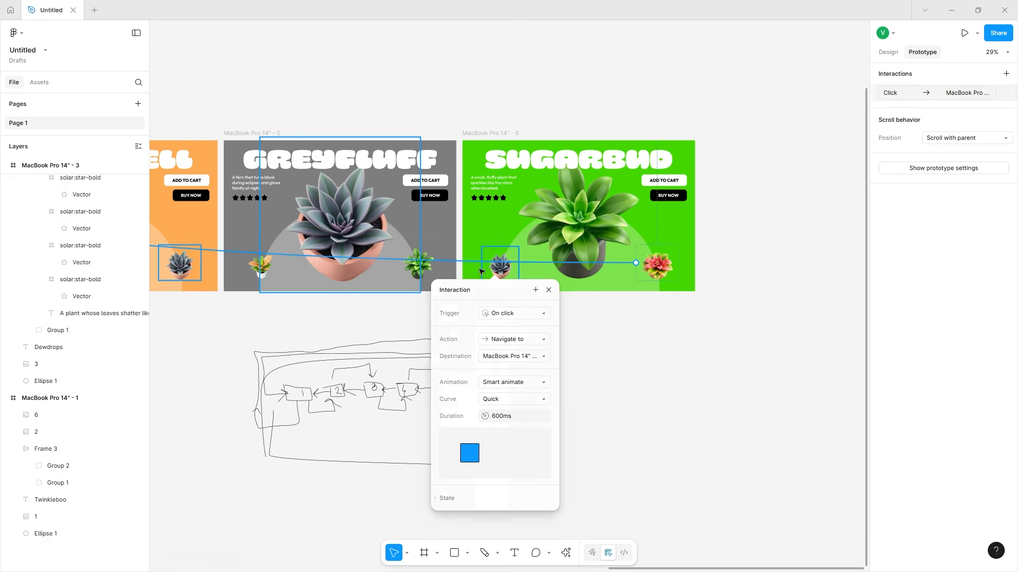
pyautogui.click(490, 260)
pyautogui.moveTo(480, 263); pyautogui.dragTo(424, 261)
pyautogui.hscroll(-10, 259, 261)
# Play the prototype from the first page frame and test the forward links through the right-hand plants until Twinkleboo returns
pyautogui.click(309, 139)
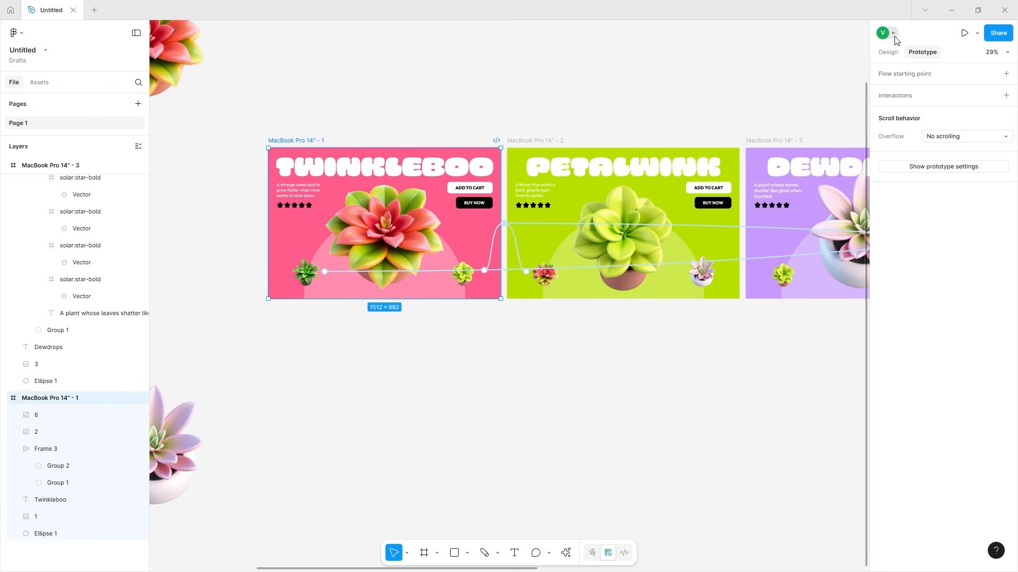
pyautogui.click(964, 34)
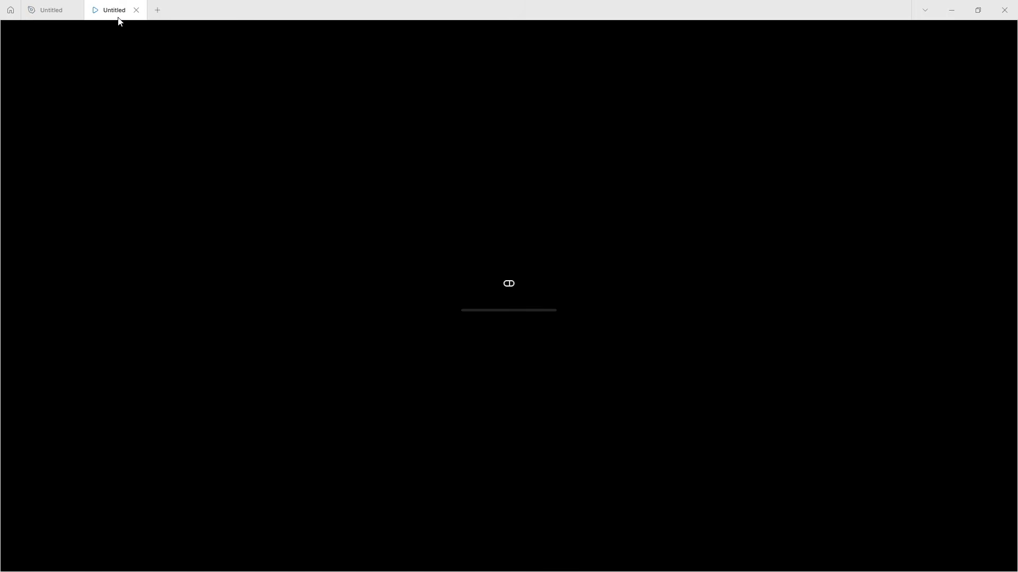
pyautogui.click(728, 419)
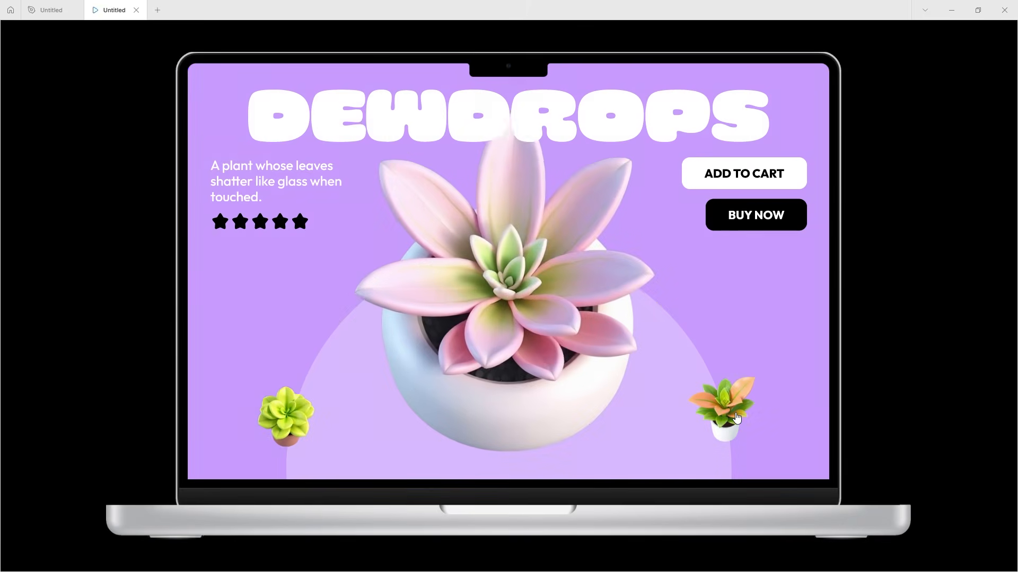
pyautogui.click(731, 419)
pyautogui.click(736, 418)
pyautogui.click(736, 417)
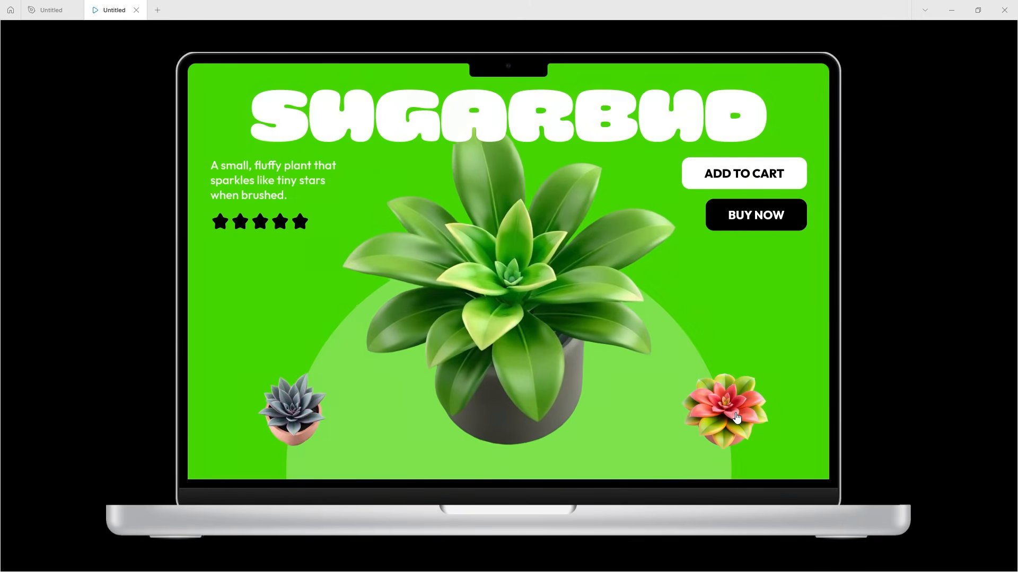
pyautogui.click(736, 418)
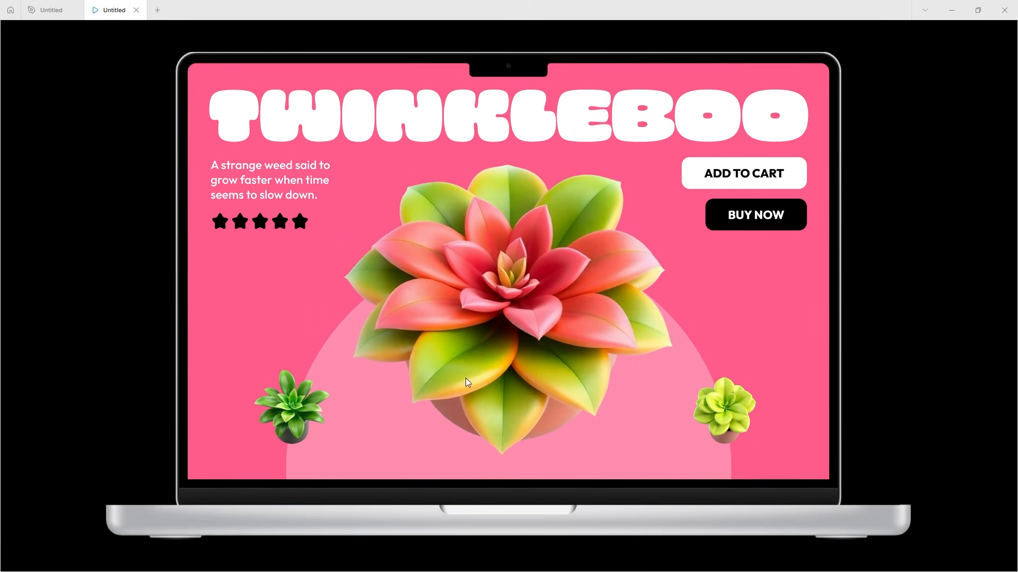
# Test the backward links in the prototype by following the left-hand plants from page to page, starting at Twinkleboo
pyautogui.click(296, 392)
pyautogui.click(296, 393)
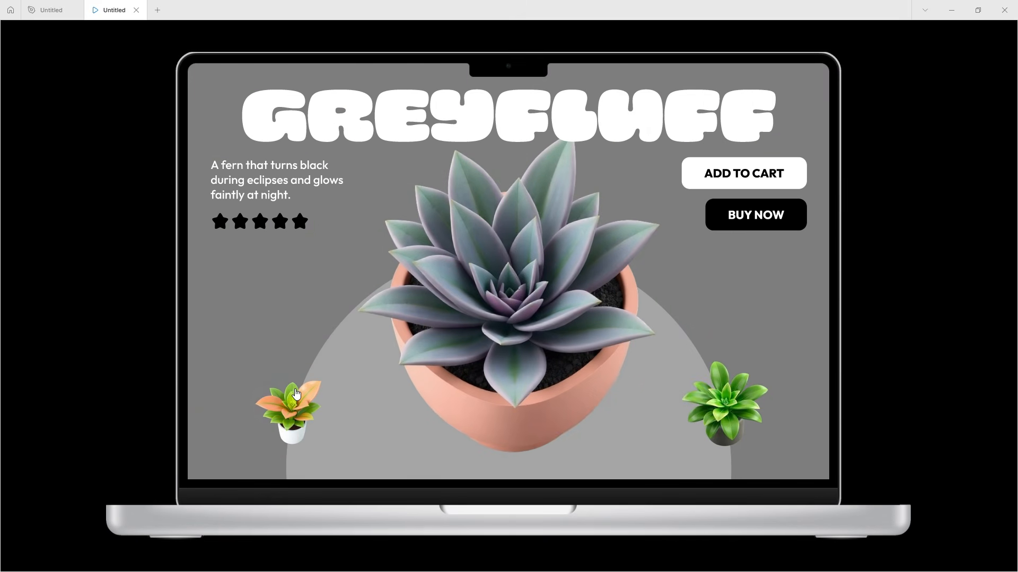
pyautogui.click(295, 393)
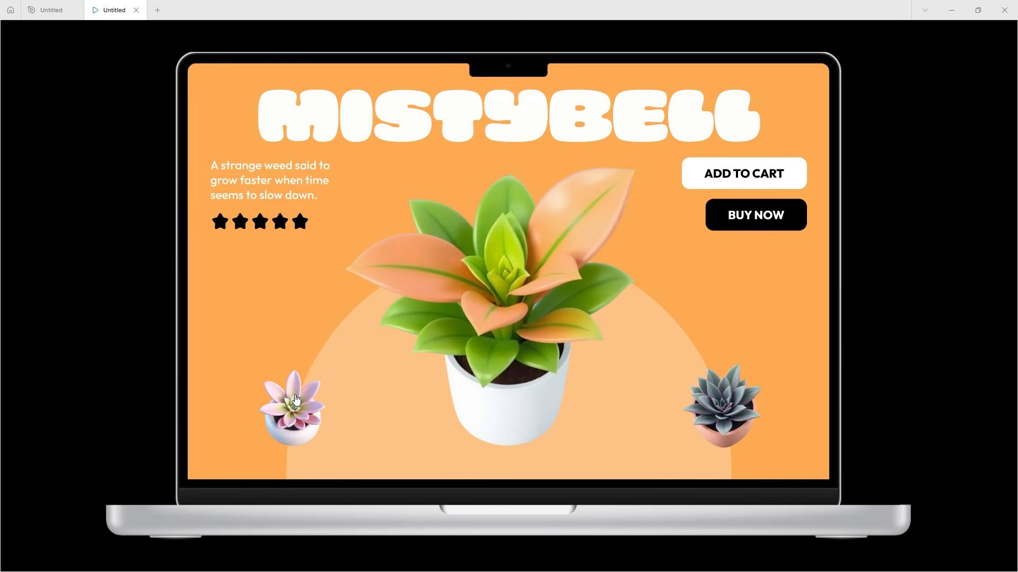
pyautogui.click(296, 397)
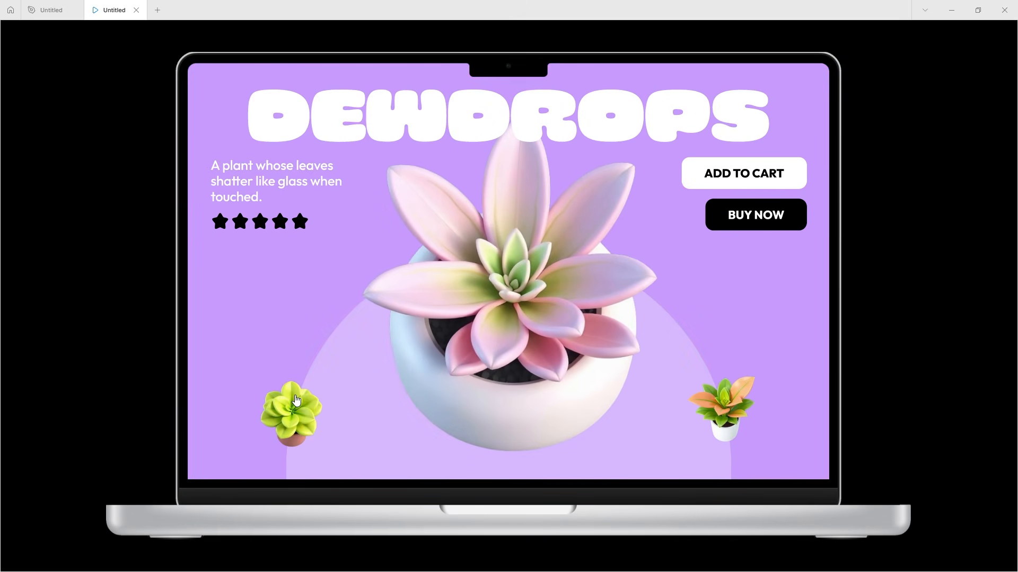
pyautogui.click(296, 400)
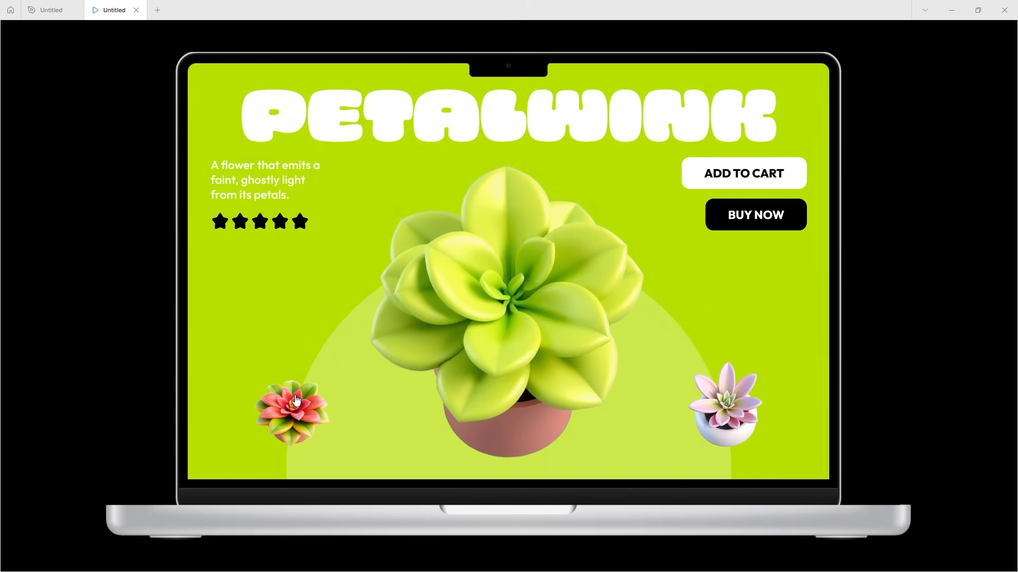
pyautogui.click(297, 400)
pyautogui.click(299, 414)
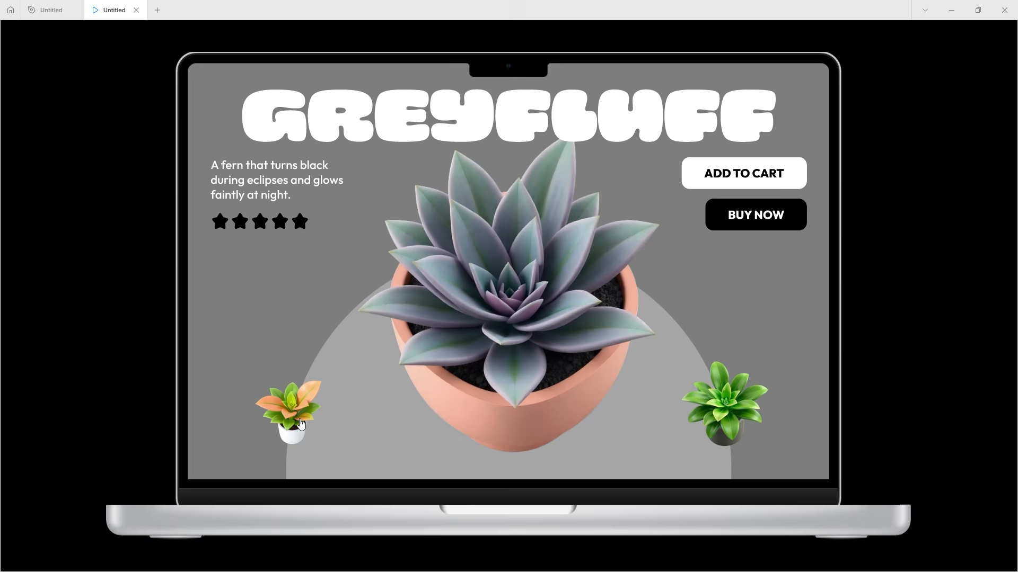
pyautogui.click(299, 423)
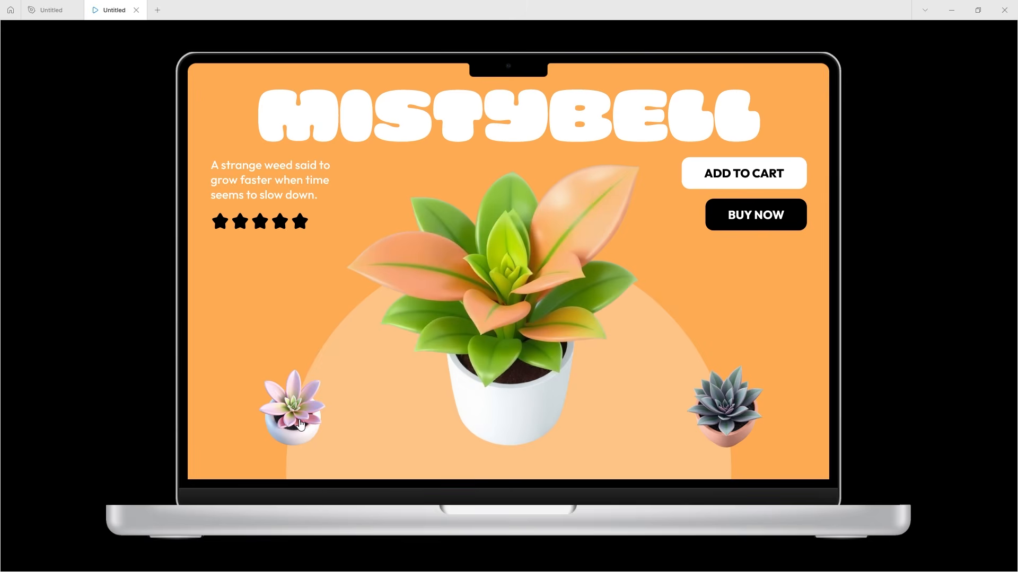
pyautogui.click(299, 421)
pyautogui.click(299, 421)
# Test the forward links again through the right-hand plants, passing Dewdrops, Mistybell, Greyfluff and Sugarbud to reach Twinkleboo
pyautogui.click(725, 413)
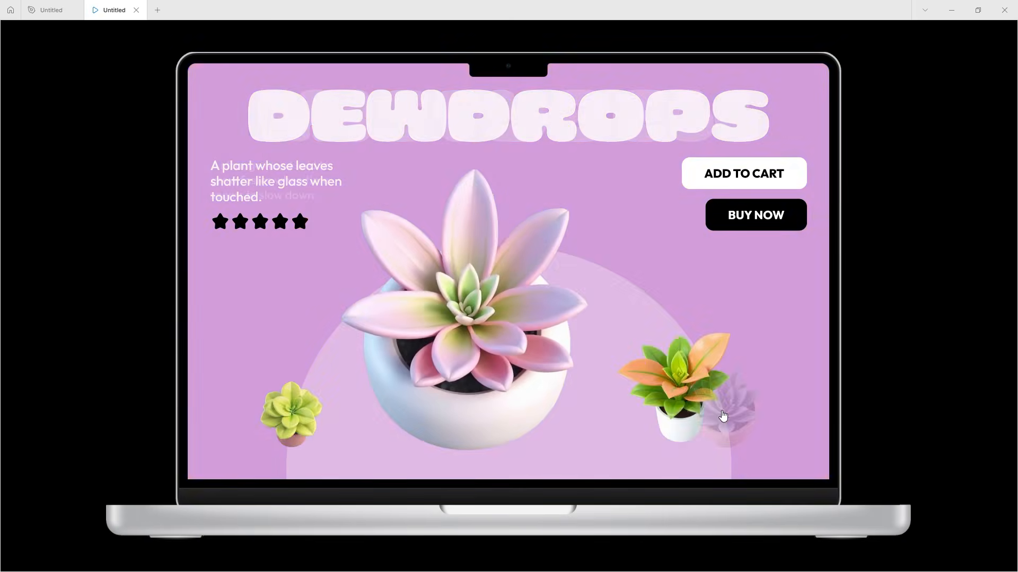
pyautogui.click(722, 412)
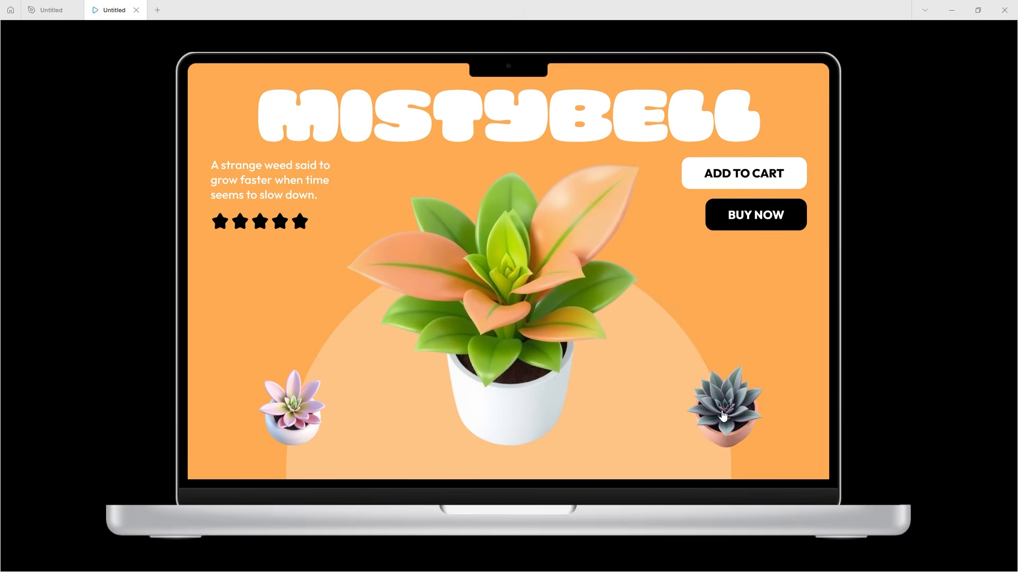
pyautogui.click(723, 416)
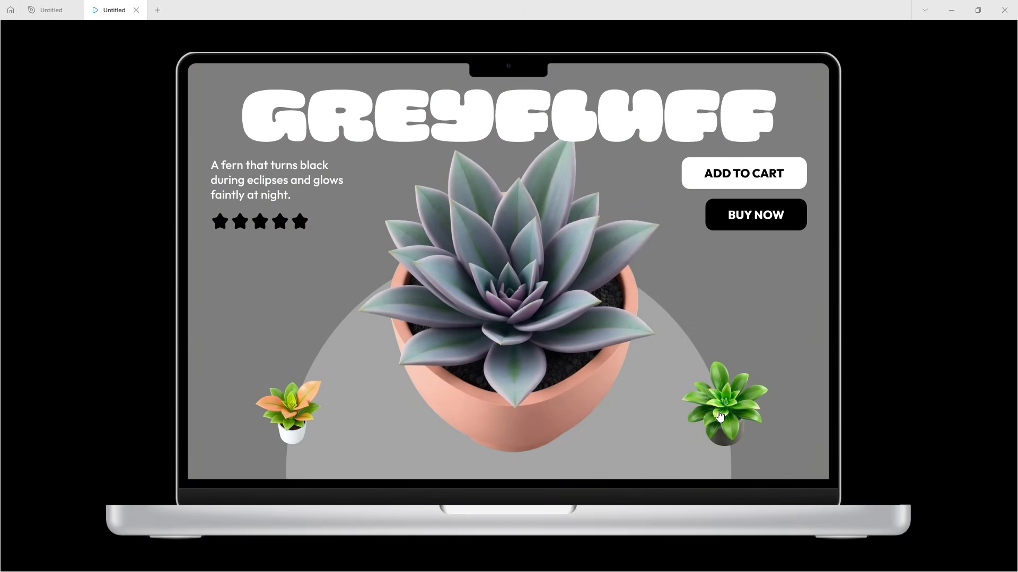
pyautogui.click(720, 417)
pyautogui.click(719, 416)
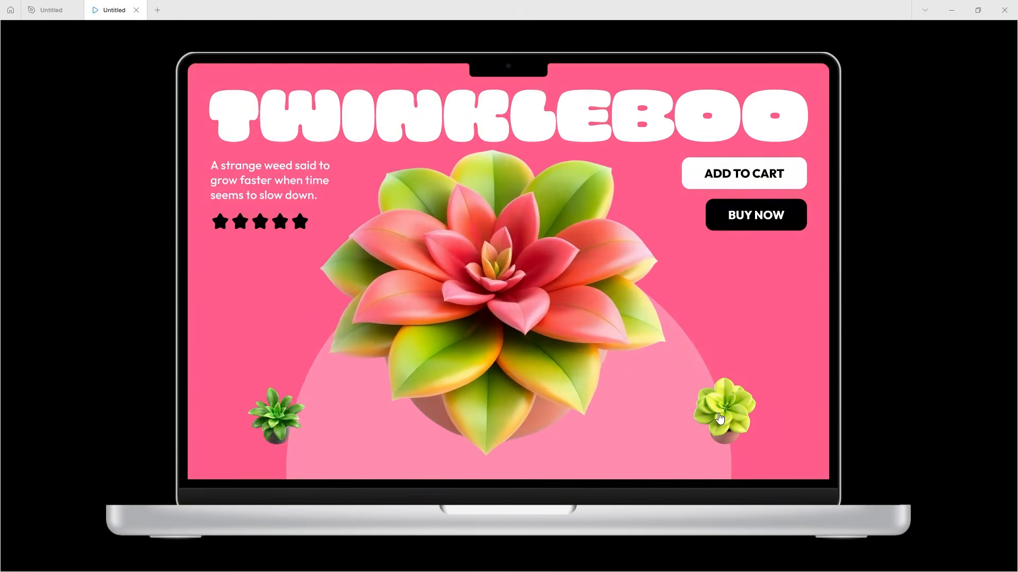